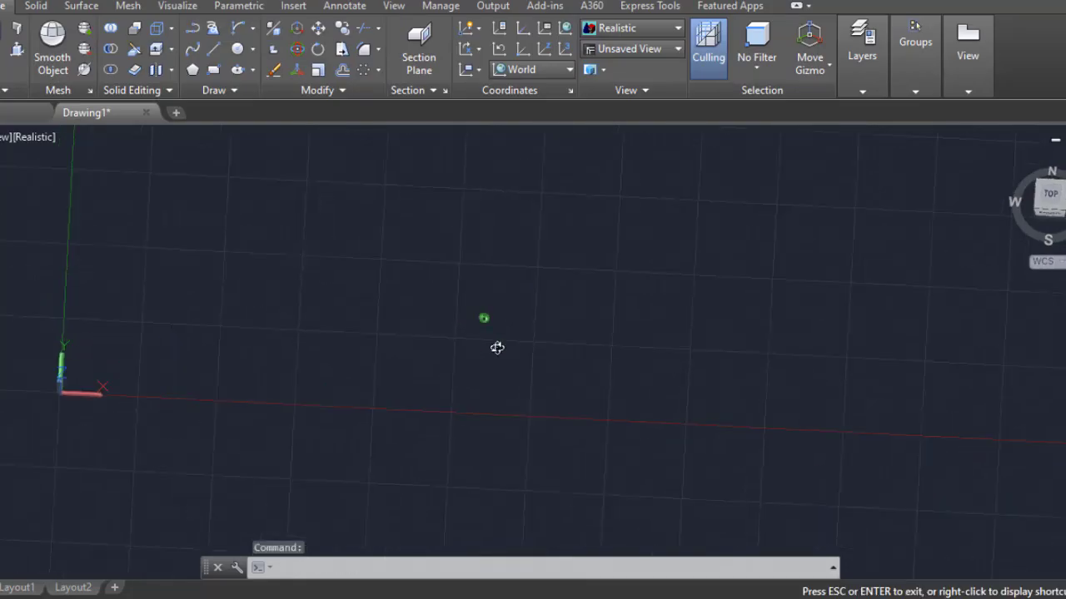
# - Tilt the view and draw a radius-10 circle
pyautogui.keyDown('shift'); pyautogui.moveTo(497, 347); pyautogui.dragTo(524, 317, button='middle'); pyautogui.keyUp('shift')
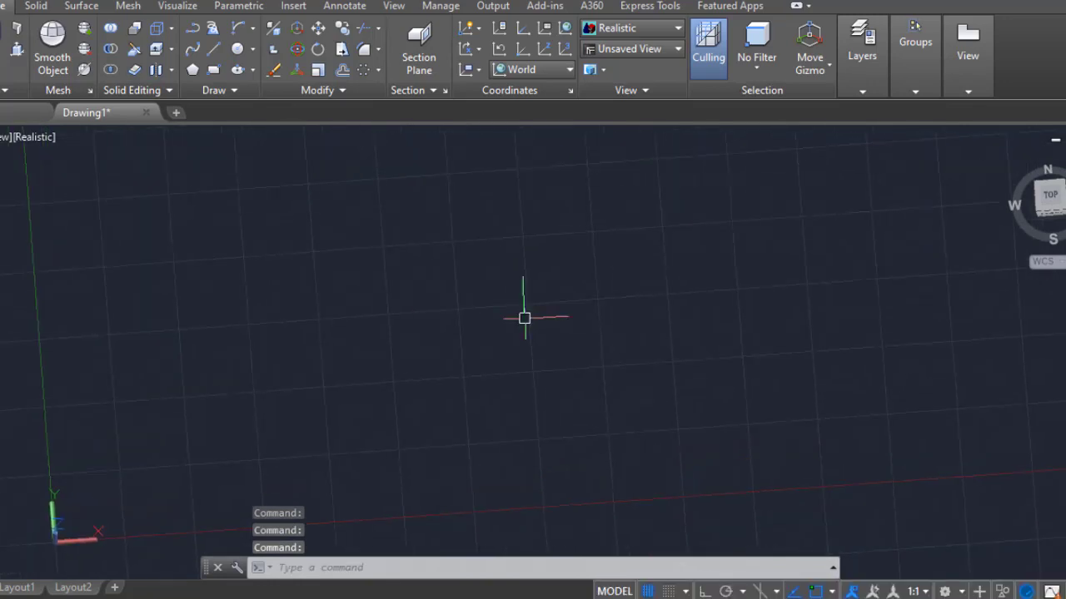
pyautogui.write('c')
pyautogui.press('Return')
pyautogui.click(491, 241)
pyautogui.write('10')
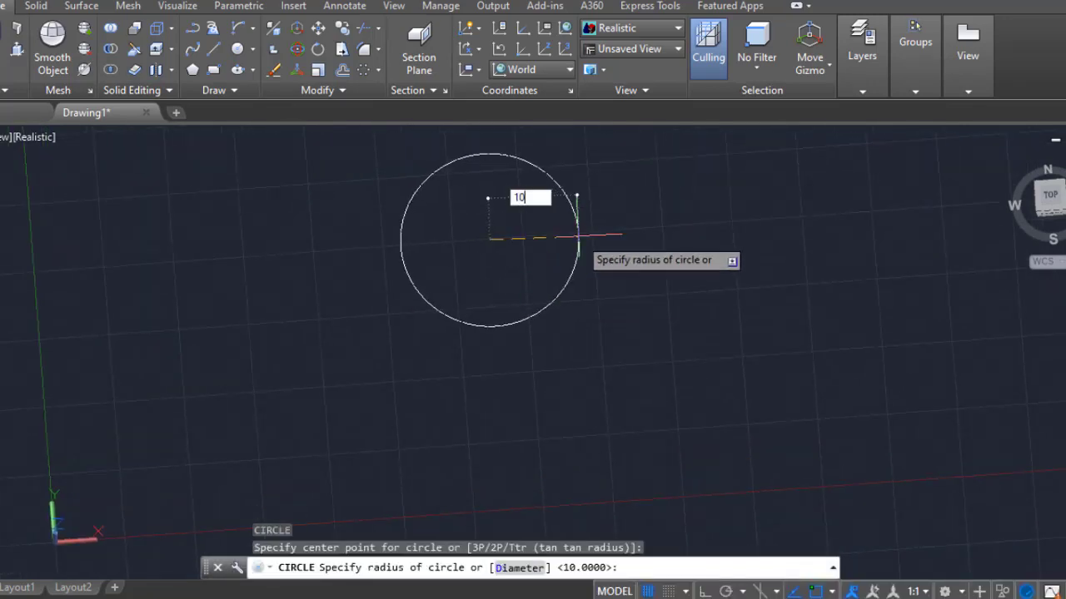
pyautogui.press('Return')
# - Start a 4-unit offset of the circle, then cancel it
pyautogui.write('o')
pyautogui.press('Return')
pyautogui.write('4')
pyautogui.press('Return')
pyautogui.click(544, 231)
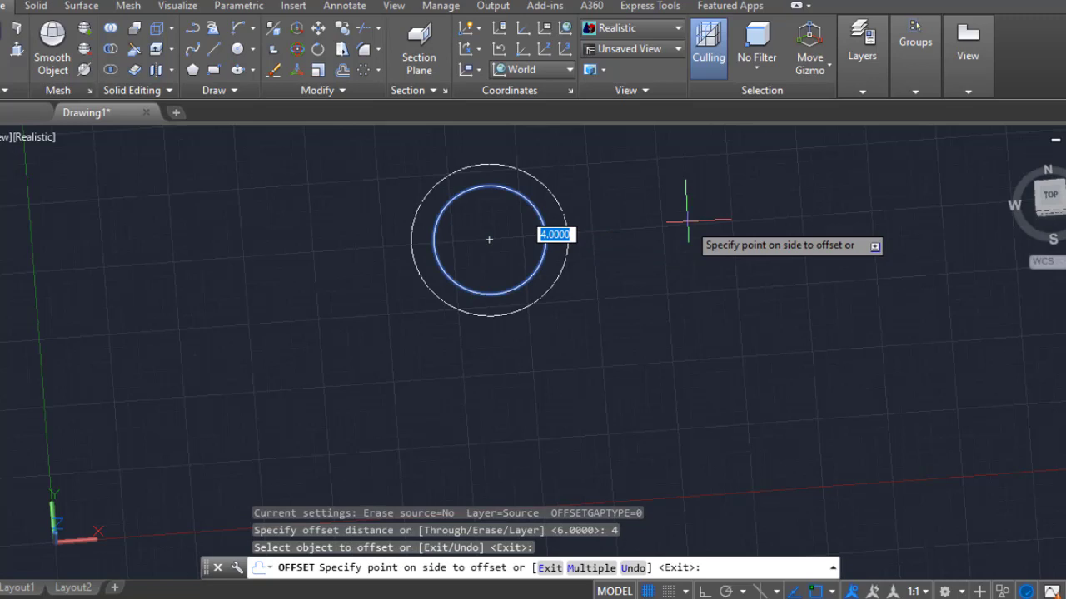
pyautogui.press('Escape')
# - Offset the radius-10 circle 5 units outward to form a larger ring
pyautogui.write('o')
pyautogui.press('Return')
pyautogui.press('5')
pyautogui.press('Return')
pyautogui.click(546, 233)
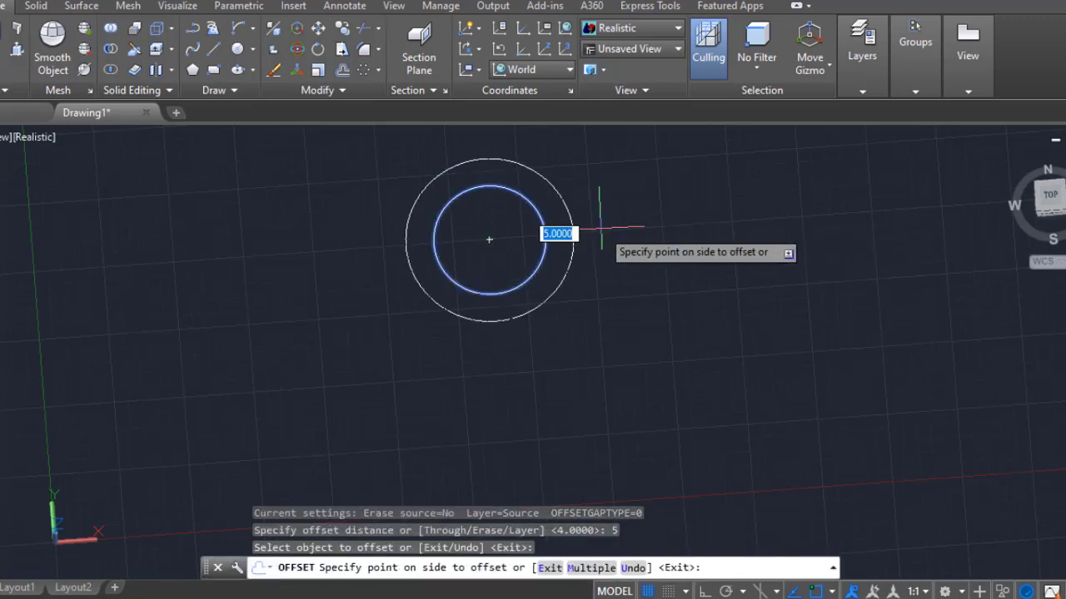
pyautogui.press('Escape')
pyautogui.write('o')
# - Offset the radius-10 circle 4 units inward to make a smaller circle
pyautogui.press('Return')
pyautogui.press('Return')
pyautogui.click(568, 231)
pyautogui.click(599, 219)
pyautogui.scroll(2, 461, 305)
pyautogui.press('Escape')
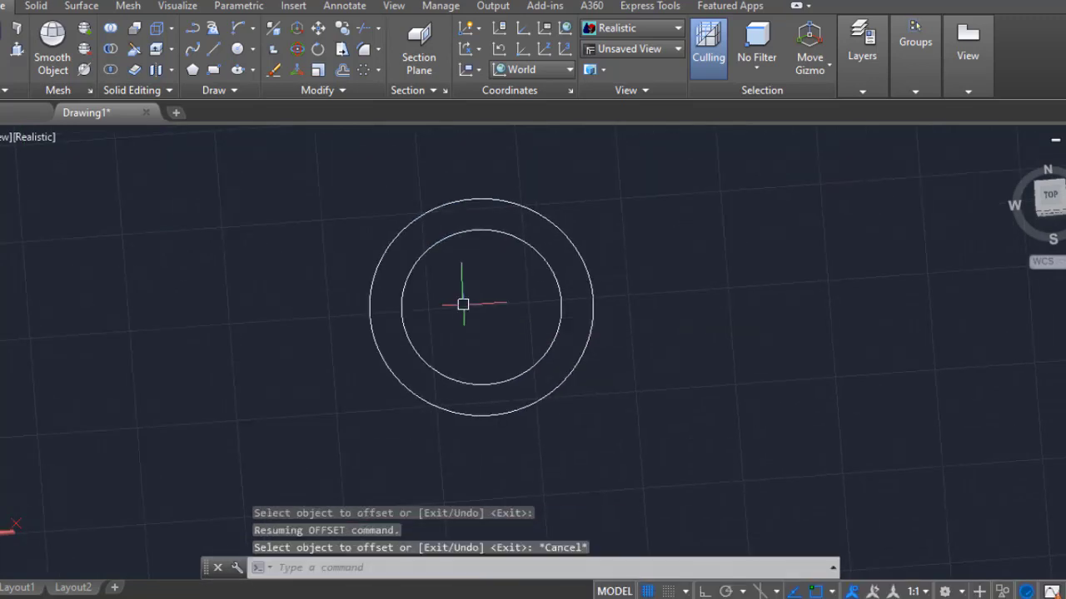
pyautogui.press('o')
pyautogui.press('Return')
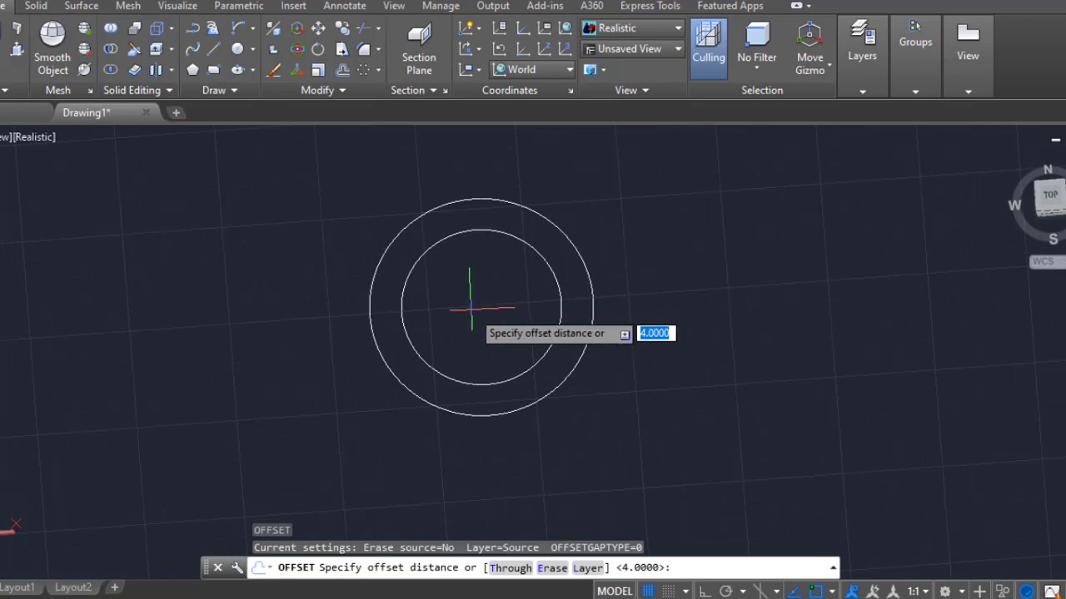
pyautogui.press('Return')
pyautogui.click(557, 302)
pyautogui.click(503, 304)
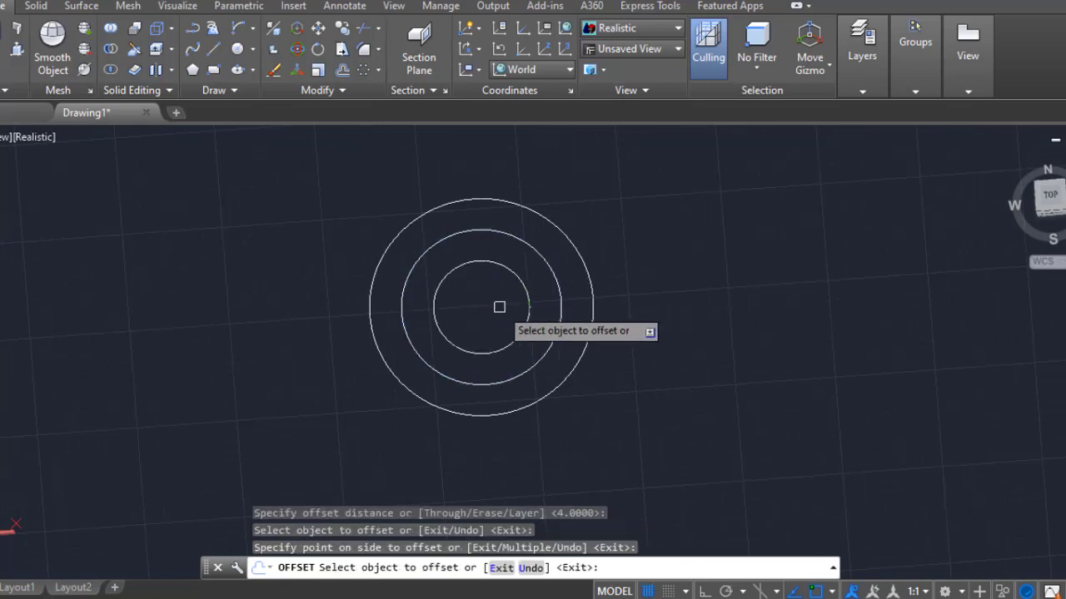
pyautogui.press('Escape')
# - Offset the inner circle another 4 units inward and orbit to an angled view
pyautogui.write('o')
pyautogui.press('Return')
pyautogui.press('Return')
pyautogui.click(529, 307)
pyautogui.click(495, 306)
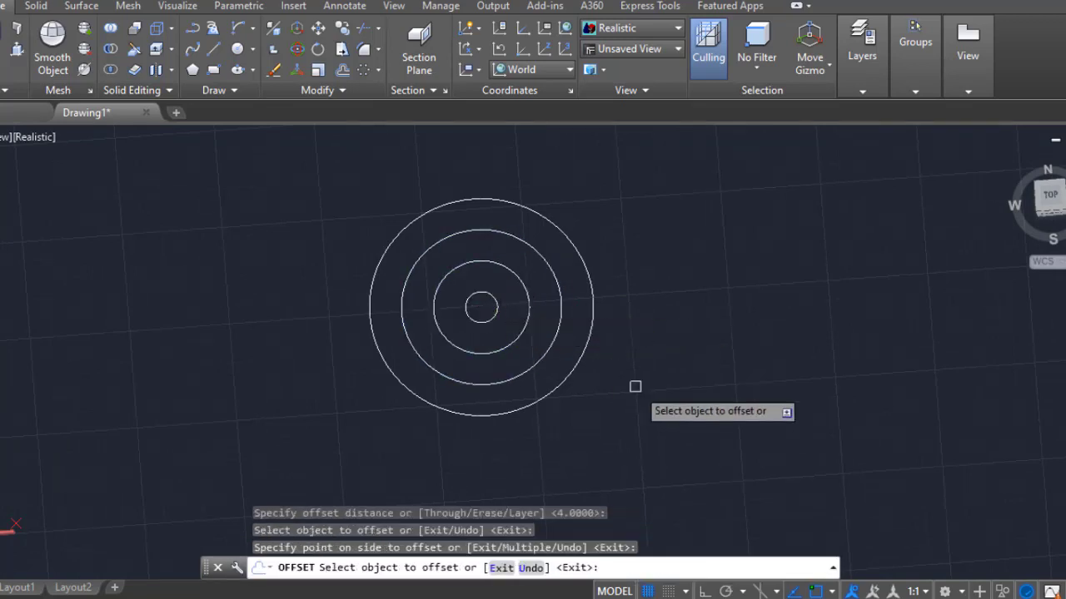
pyautogui.keyDown('shift'); pyautogui.moveTo(635, 386); pyautogui.dragTo(571, 328, button='middle'); pyautogui.keyUp('shift')
pyautogui.press('Escape')
# - Move the outer ring 6 units up along Z
pyautogui.write('M')
pyautogui.press('Return')
pyautogui.click(590, 325)
pyautogui.press('Return')
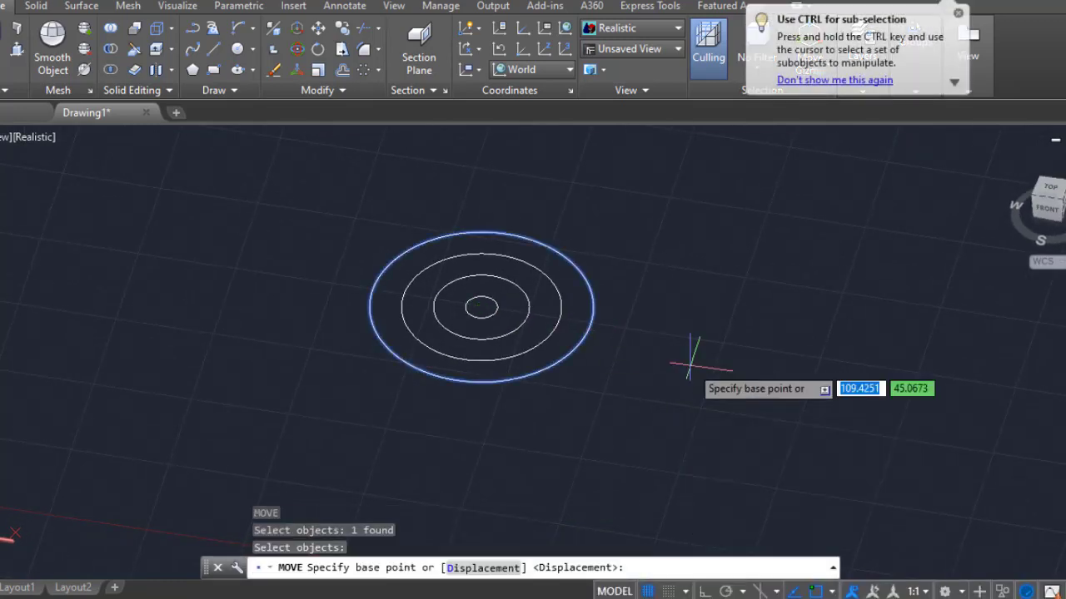
pyautogui.click(691, 367)
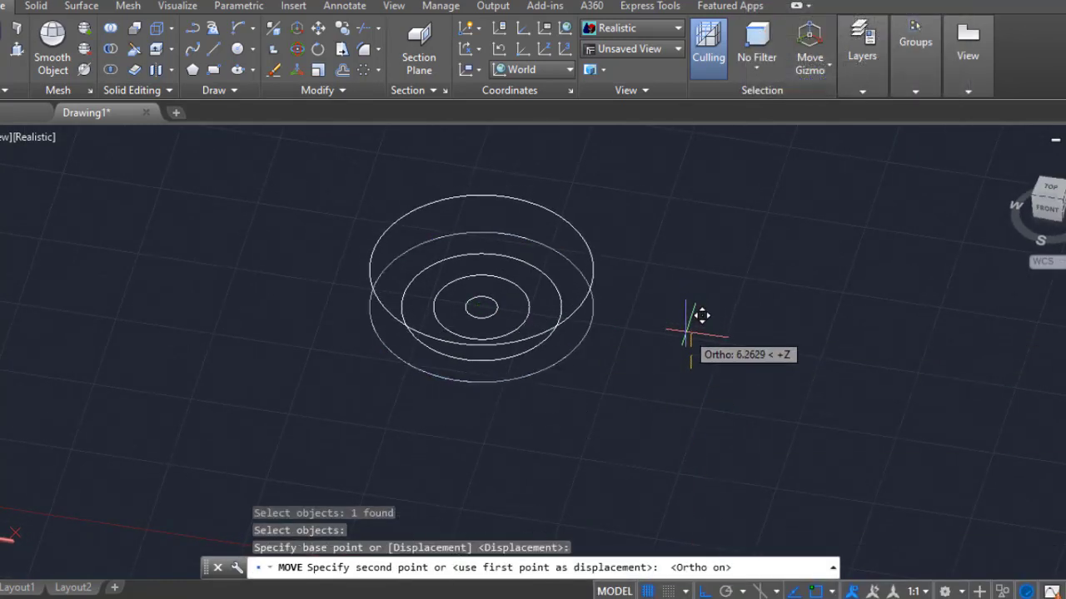
pyautogui.keyDown('shift'); pyautogui.moveTo(688, 333); pyautogui.dragTo(673, 312, button='middle'); pyautogui.keyUp('shift')
pyautogui.write('6')
pyautogui.press('Return')
pyautogui.press('Return')
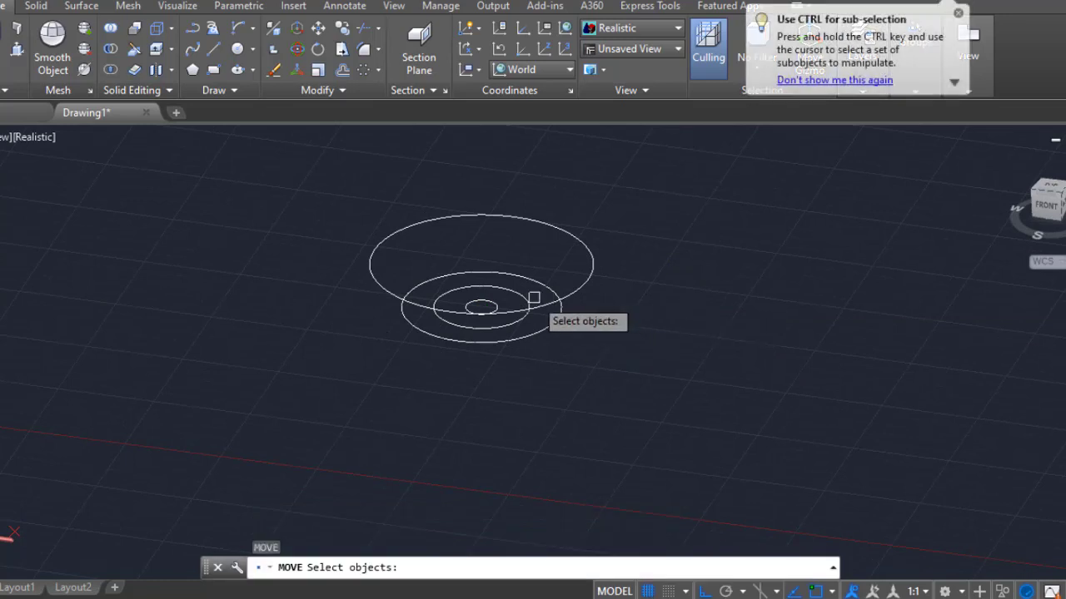
# - Raise the selected rings 20 units along Z
pyautogui.press('Return')
pyautogui.click(753, 333)
pyautogui.moveTo(754, 333); pyautogui.dragTo(755, 469, button='middle')
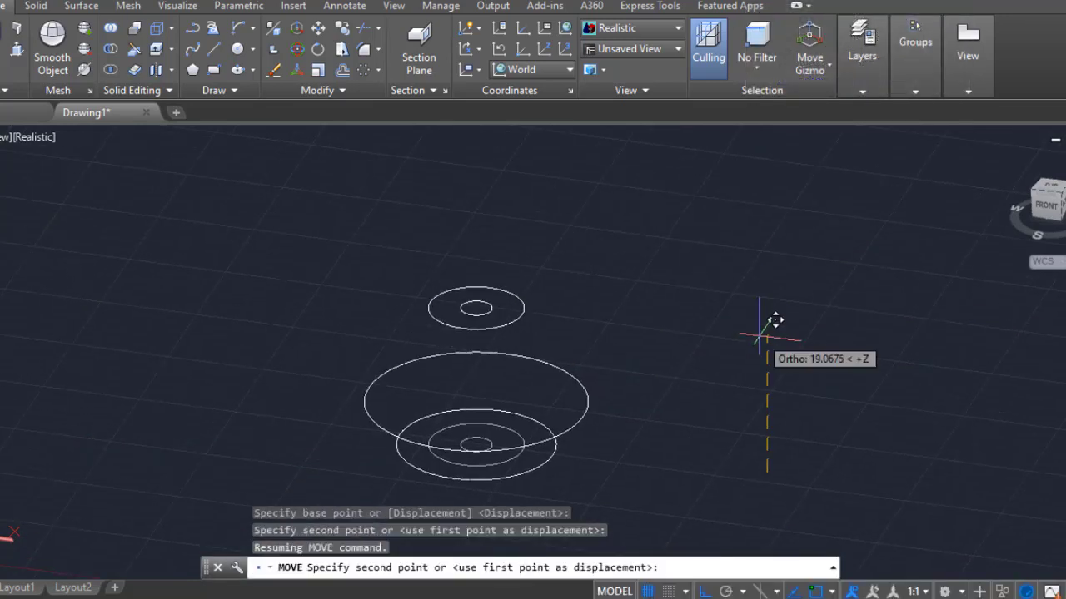
pyautogui.write('20')
pyautogui.press('Return')
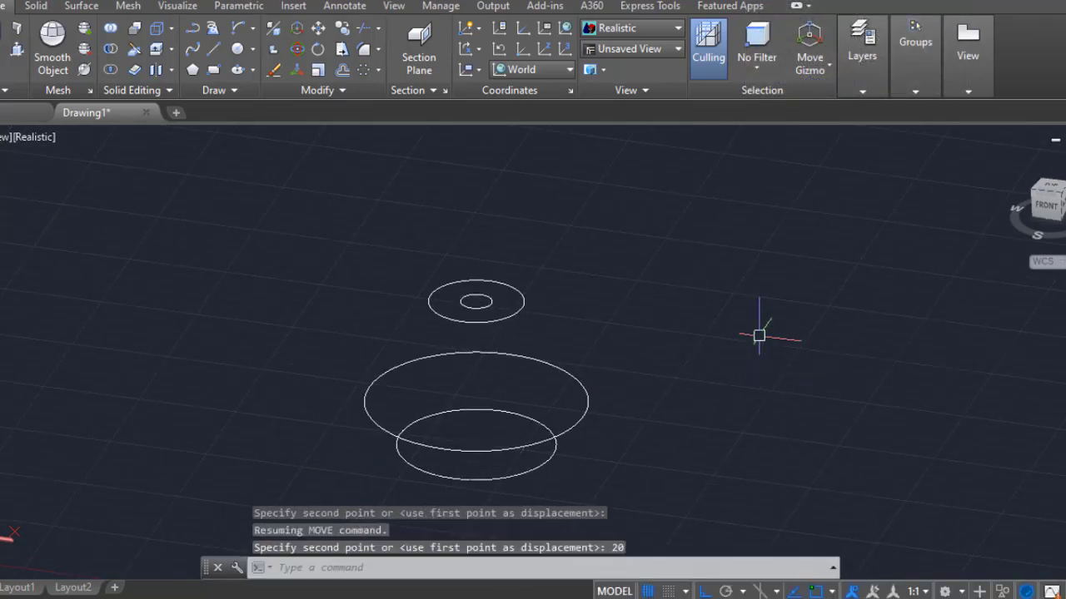
pyautogui.write('M')
# - Lift the small inner circle 20 units along Z
pyautogui.press('Return')
pyautogui.click(475, 301)
pyautogui.press('Return')
pyautogui.click(706, 374)
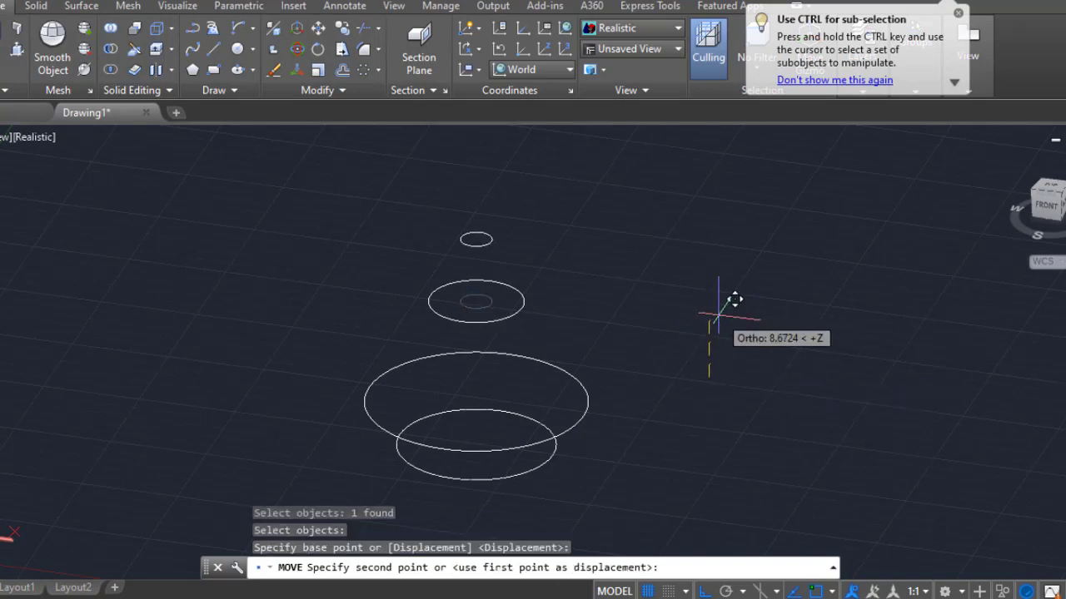
pyautogui.write('20')
pyautogui.press('Return')
pyautogui.keyDown('shift'); pyautogui.moveTo(657, 386); pyautogui.dragTo(599, 362, button='middle'); pyautogui.keyUp('shift')
pyautogui.write('m')
# - Raise the small top circle by 3 units, then by another 2 units
pyautogui.press('Return')
pyautogui.click(480, 247)
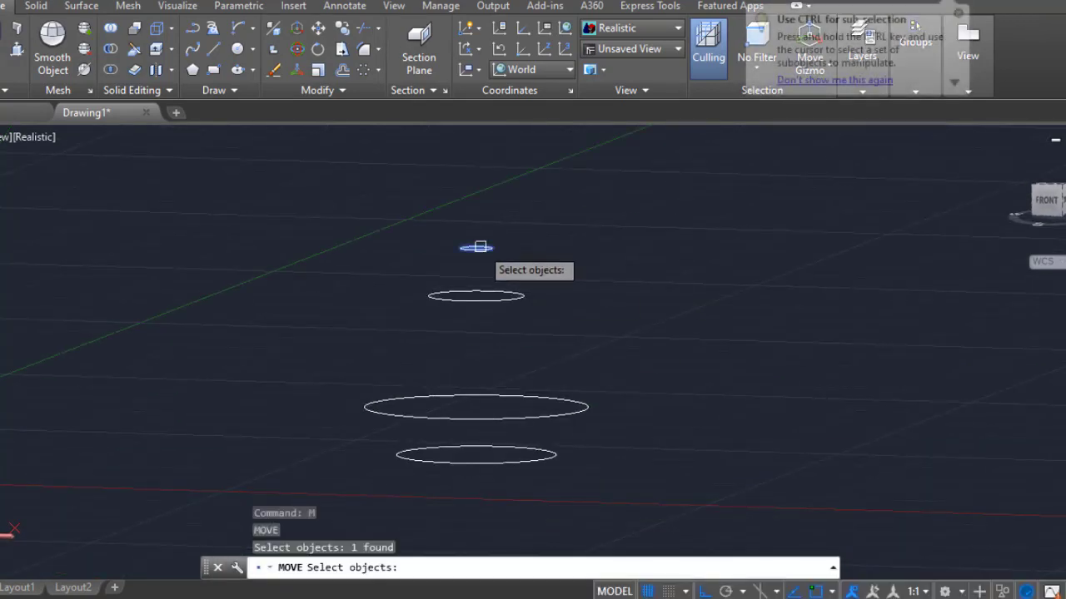
pyautogui.press('Return')
pyautogui.click(772, 327)
pyautogui.write('3')
pyautogui.press('Return')
pyautogui.write('m')
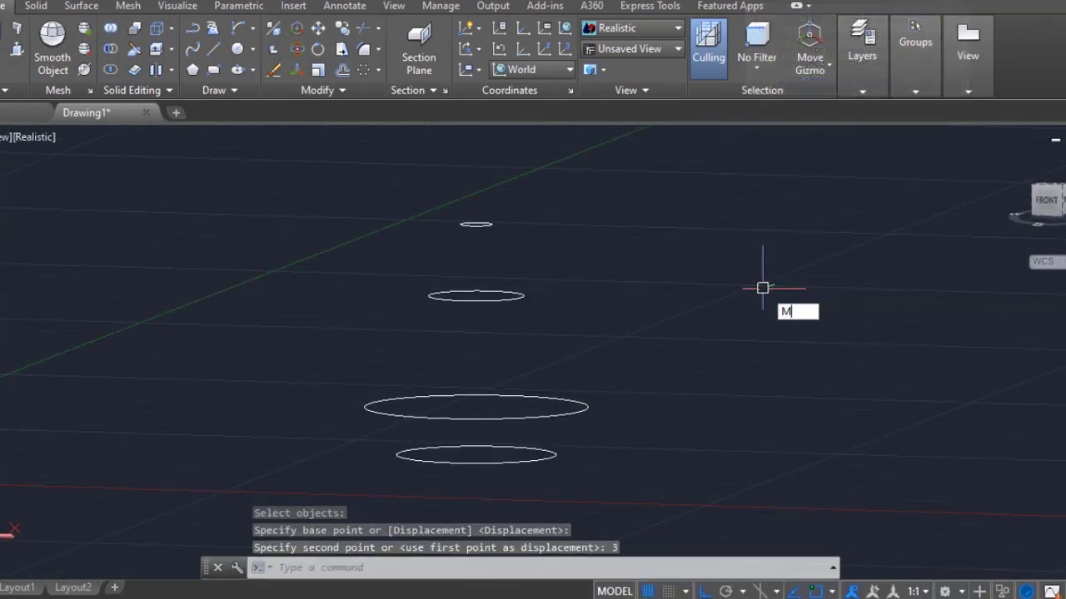
pyautogui.press('Return')
pyautogui.write('2')
pyautogui.press('Return')
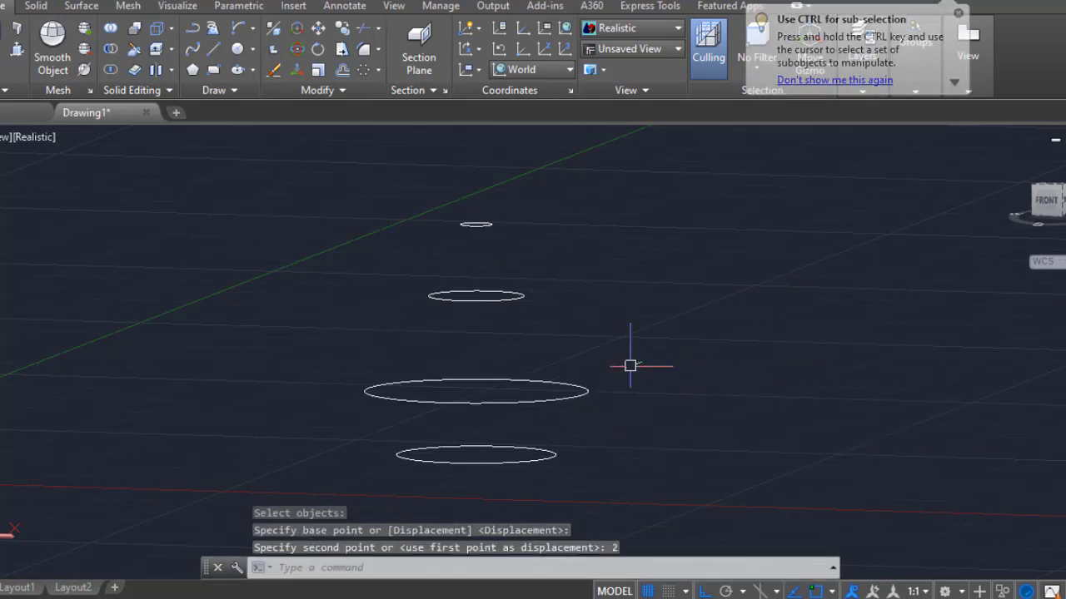
pyautogui.keyDown('shift'); pyautogui.moveTo(630, 364); pyautogui.dragTo(633, 416, button='middle'); pyautogui.keyUp('shift')
pyautogui.write('CO')
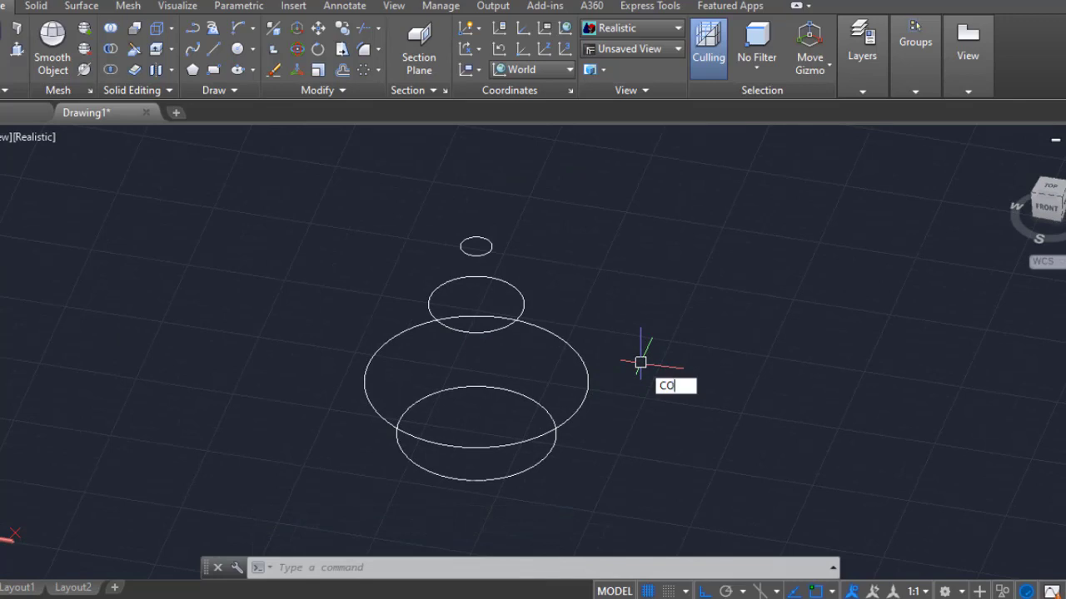
# - Copy the large circle off to the right of the stack
pyautogui.press('Return')
pyautogui.click(551, 449)
pyautogui.press('Escape')
pyautogui.press('Return')
pyautogui.click(552, 430)
pyautogui.press('Return')
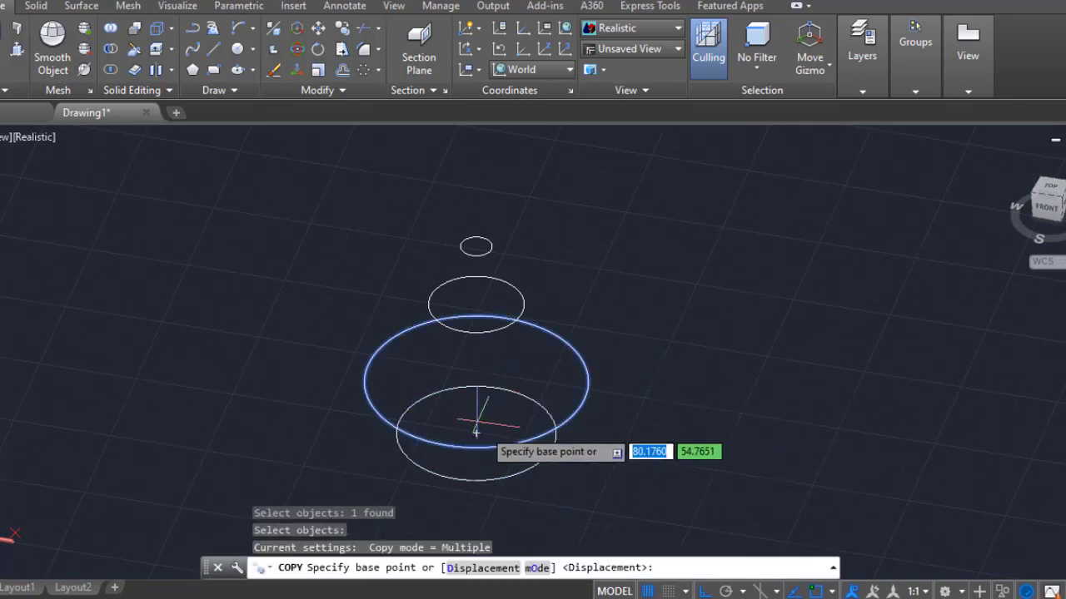
pyautogui.click(476, 433)
pyautogui.click(828, 437)
pyautogui.press('Escape')
# - Draw a radial line from the copied circle's centre to its edge
pyautogui.write('l')
pyautogui.press('Return')
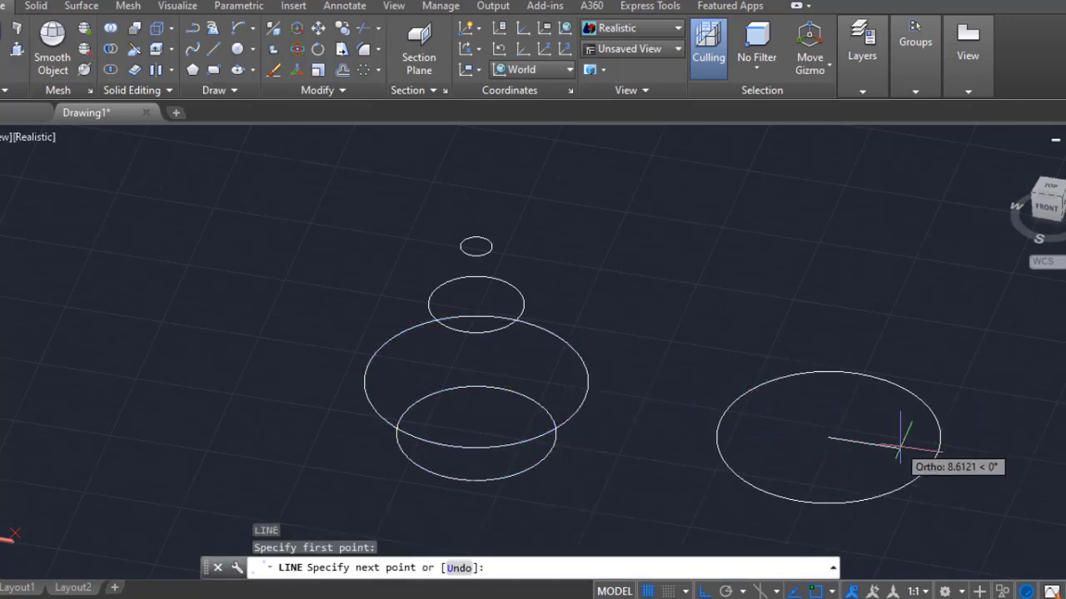
pyautogui.click(970, 456)
pyautogui.press('Escape')
# - Polar-array the radial line into 18 items around the circle's centre
pyautogui.click(364, 69)
pyautogui.click(903, 447)
pyautogui.press('Return')
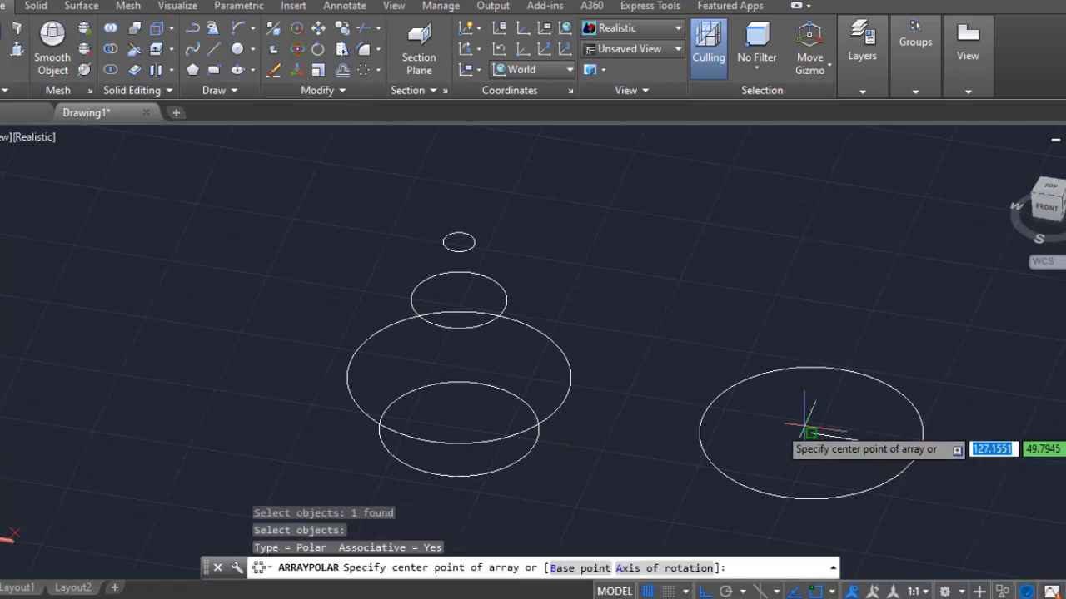
pyautogui.click(812, 434)
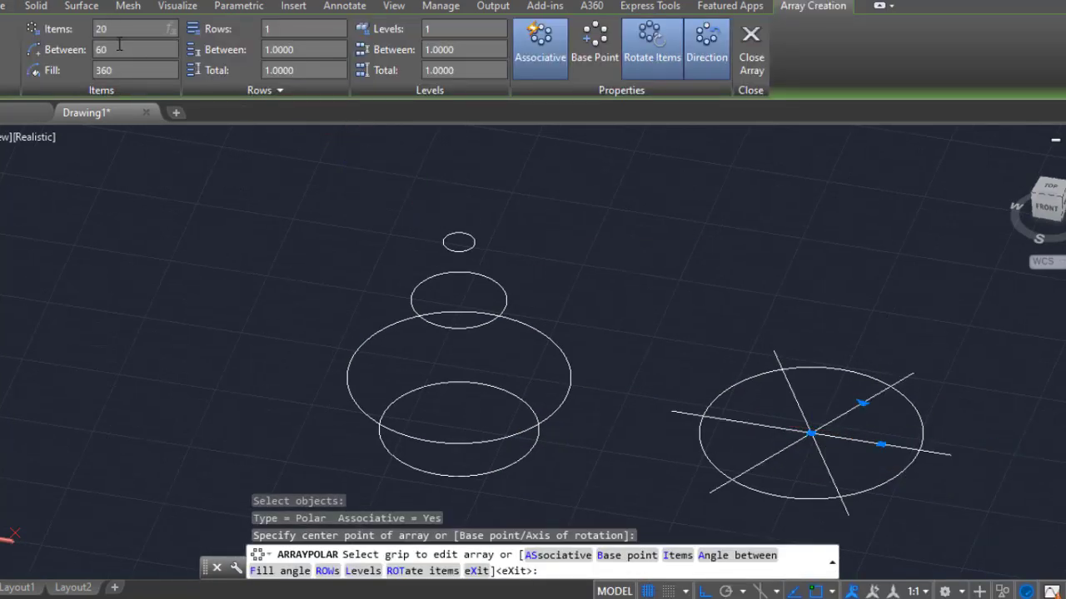
pyautogui.press('BackSpace')
pyautogui.press('BackSpace')
pyautogui.write('18')
pyautogui.press('Return')
pyautogui.press('Return')
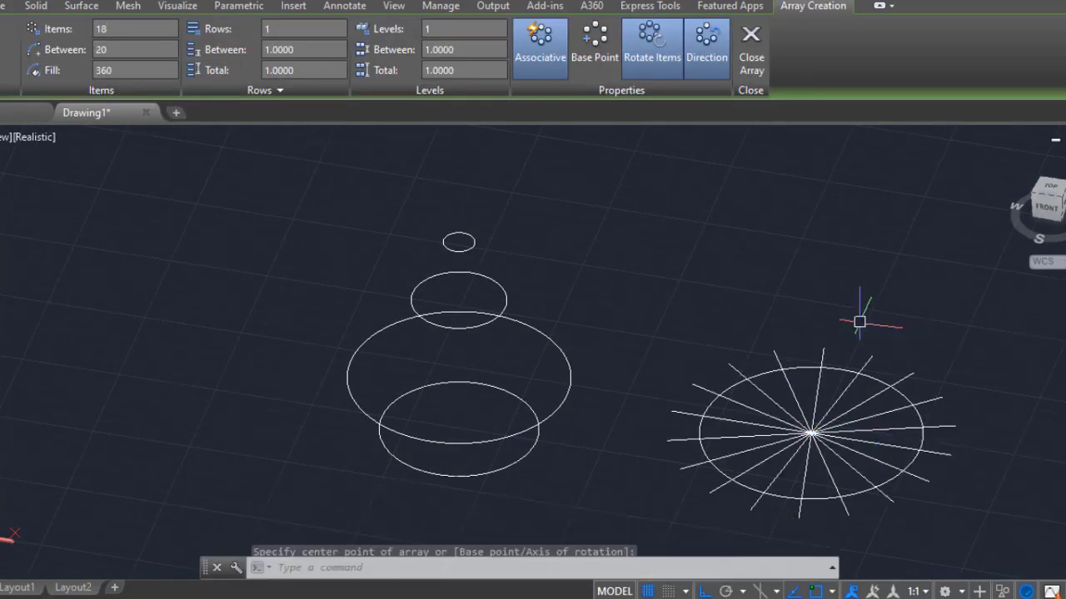
pyautogui.write('EXx')
pyautogui.press('Return')
pyautogui.click(957, 518)
# - Explode the array and copy a pair of radial lines to the top, middle and bottom circle centres
pyautogui.click(857, 429)
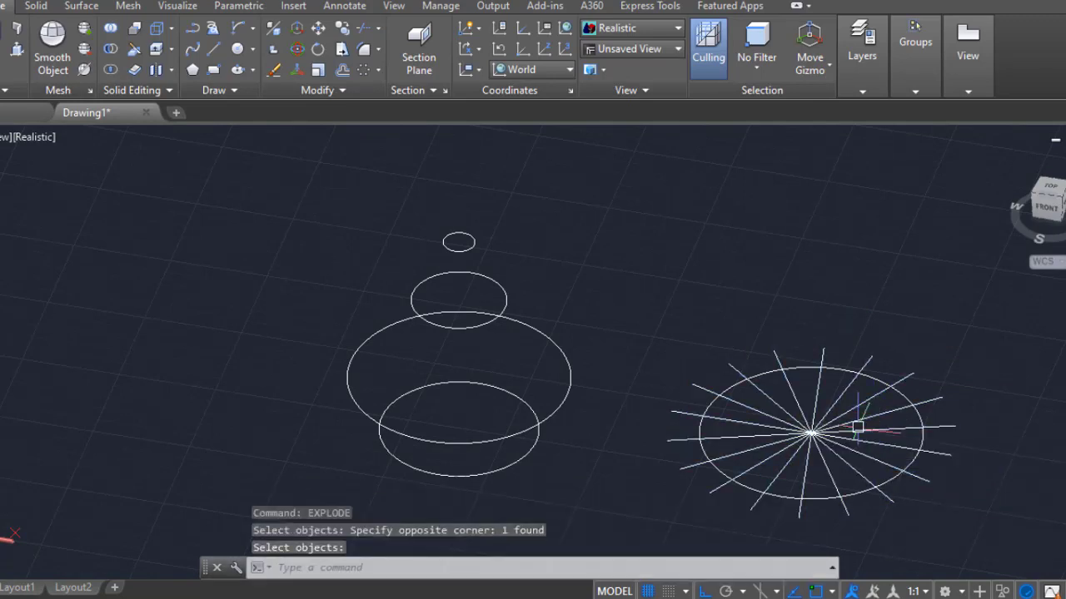
pyautogui.press('Return')
pyautogui.write('co')
pyautogui.press('Return')
pyautogui.click(861, 469)
pyautogui.click(812, 434)
pyautogui.click(458, 243)
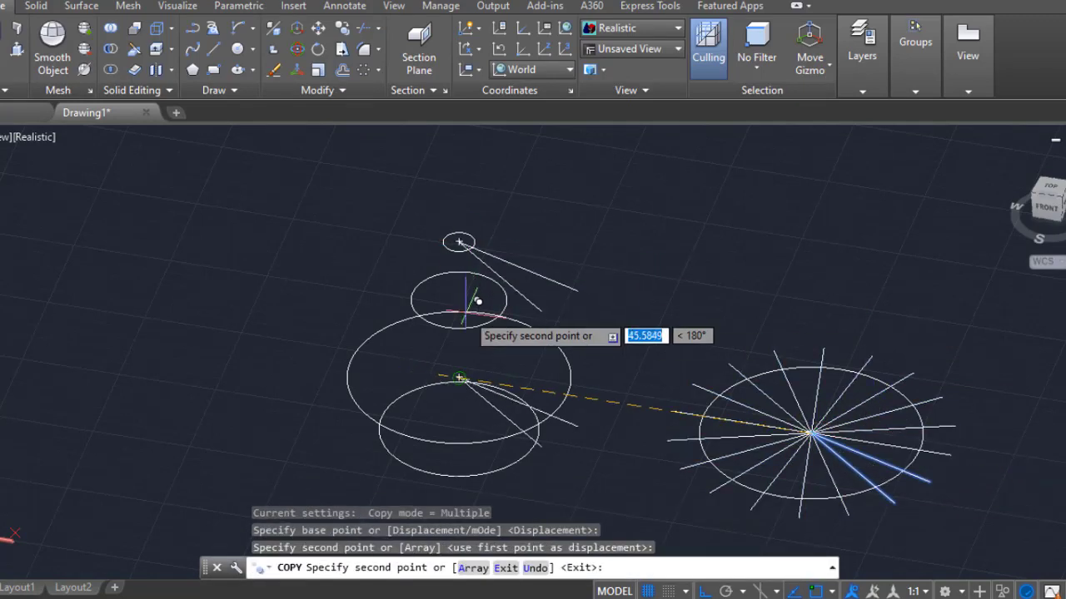
pyautogui.click(466, 304)
pyautogui.click(459, 431)
pyautogui.press('Escape')
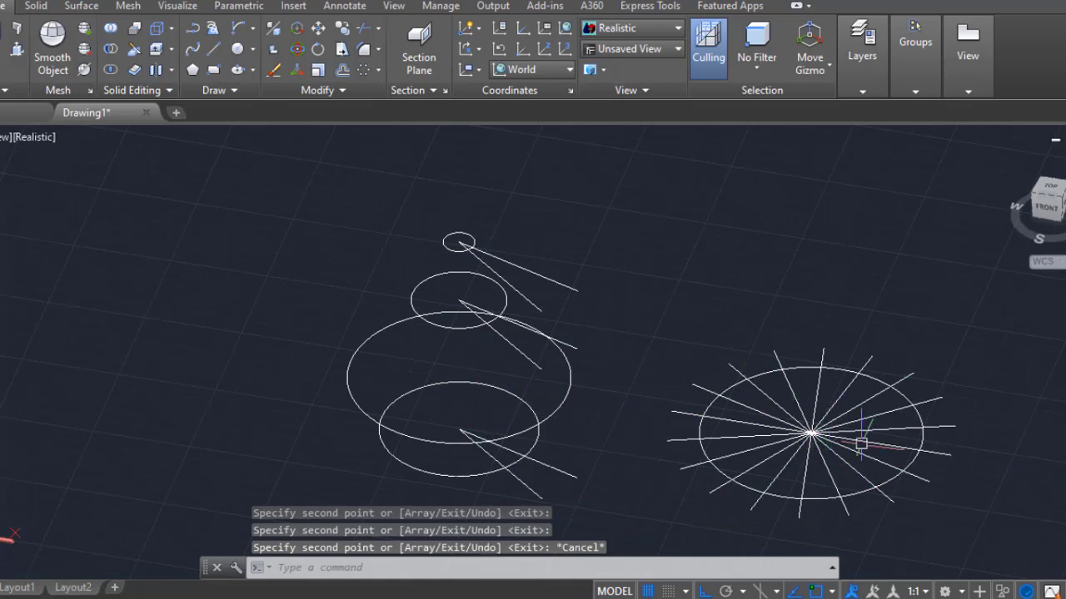
# - Copy the slanted rib lines up to the large circle's top point
pyautogui.press('Return')
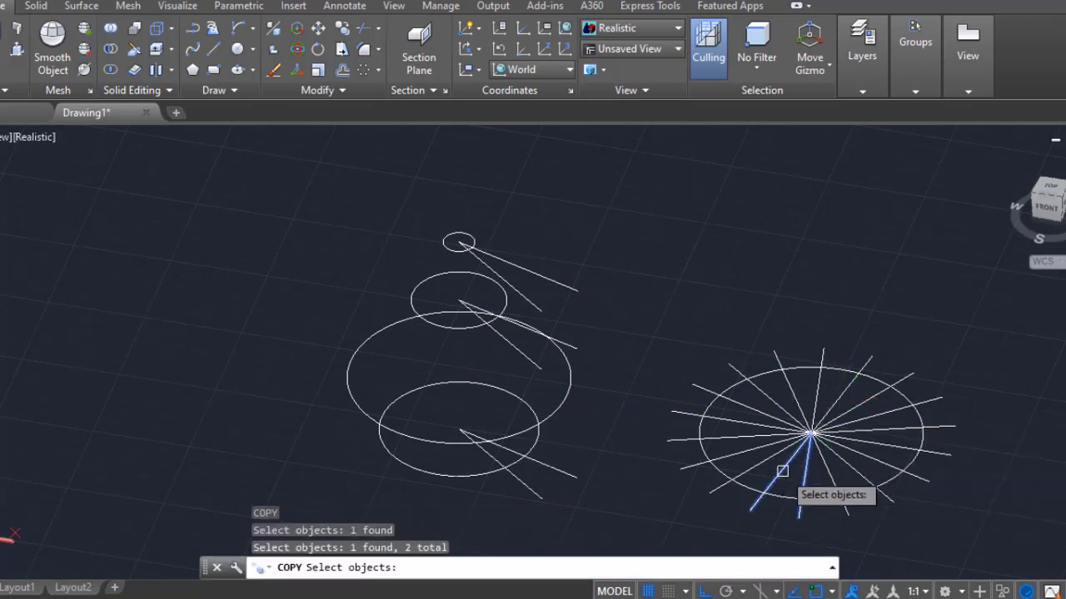
pyautogui.press('Return')
pyautogui.click(811, 433)
pyautogui.click(459, 379)
pyautogui.press('Escape')
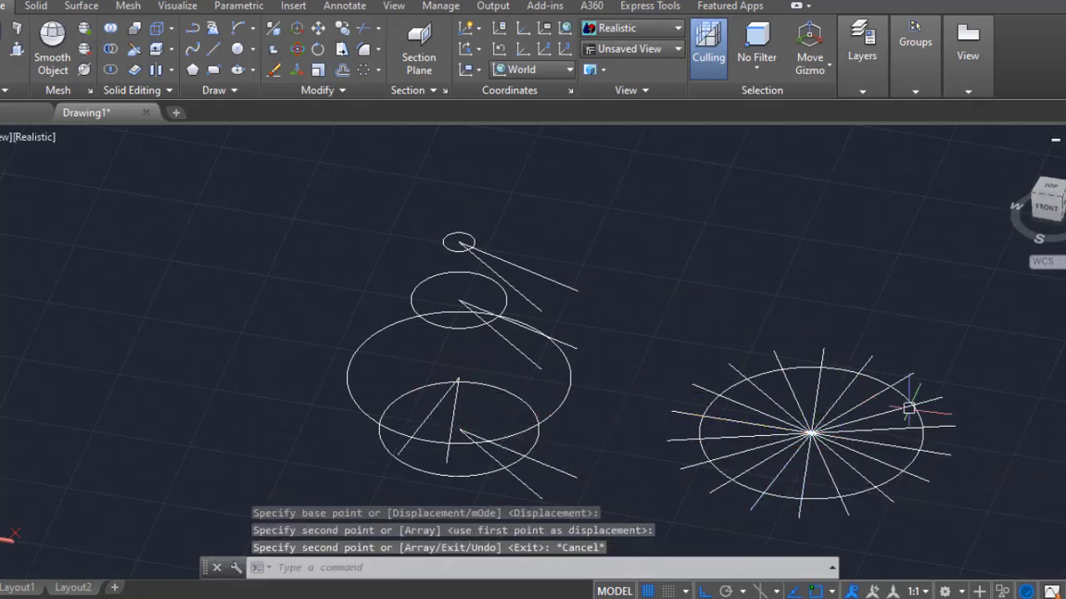
pyautogui.scroll(5, 583, 440)
# - Draw a chord line across the bottom of the circle
pyautogui.scroll(3, 505, 392)
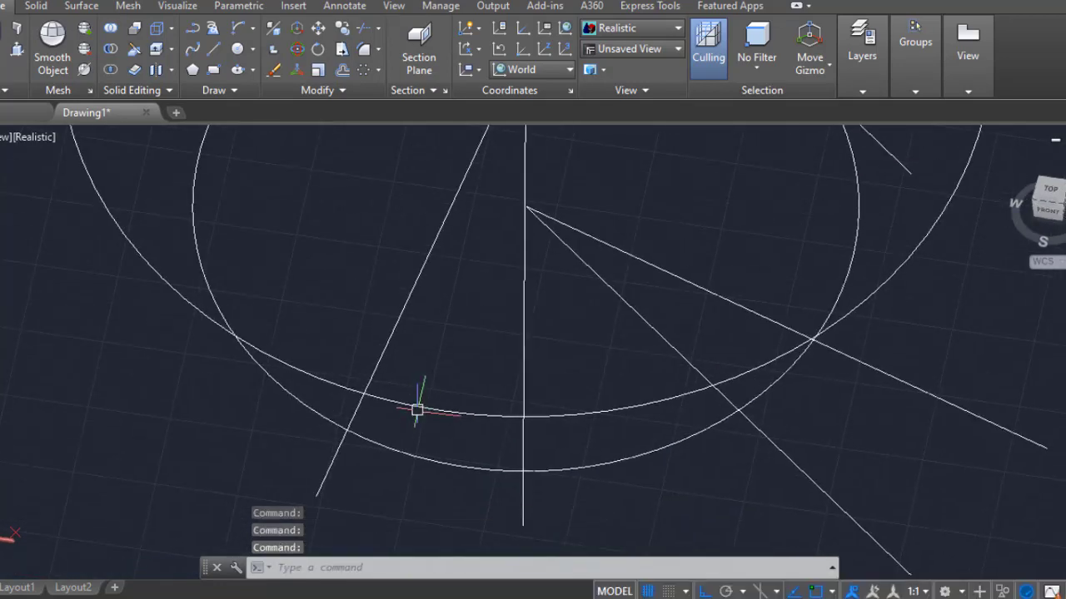
pyautogui.write('l')
pyautogui.press('Return')
pyautogui.click(523, 470)
pyautogui.press('Return')
# - Trim off the lower end of the slanted line
pyautogui.press('t')
pyautogui.press('r')
pyautogui.press('Return')
pyautogui.press('Return')
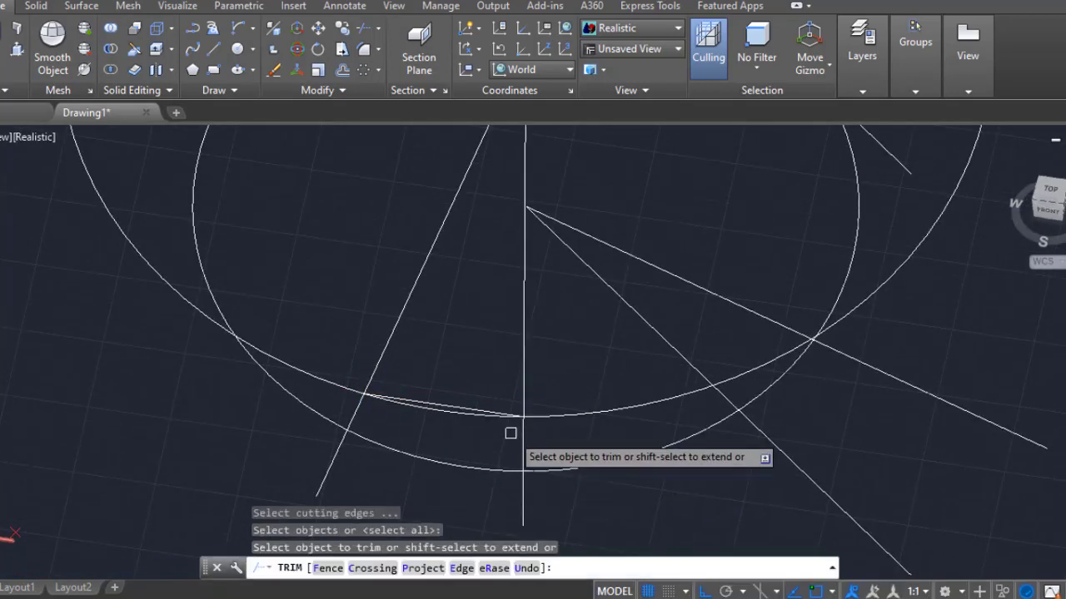
pyautogui.click(356, 410)
pyautogui.press('Escape')
# - Draw a new slanted line ending above the arc
pyautogui.scroll(3, 449, 416)
pyautogui.press('l')
pyautogui.press('Return')
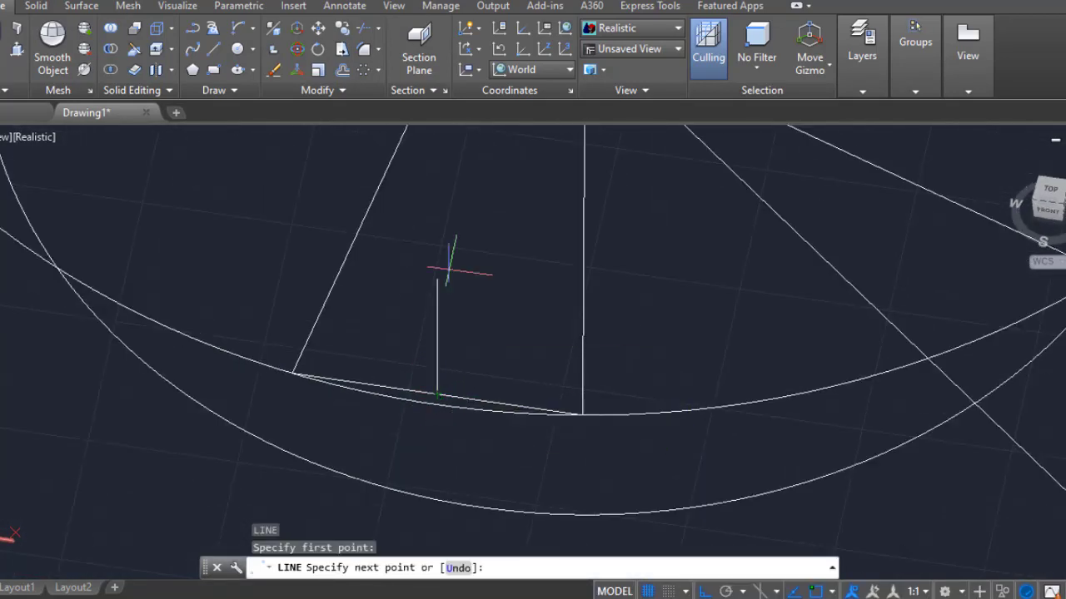
pyautogui.scroll(-4, 450, 270)
pyautogui.click(459, 238)
pyautogui.press('Escape')
# - Offset the slanted line to make a copy on its right
pyautogui.scroll(4, 436, 404)
pyautogui.write('o')
pyautogui.press('Return')
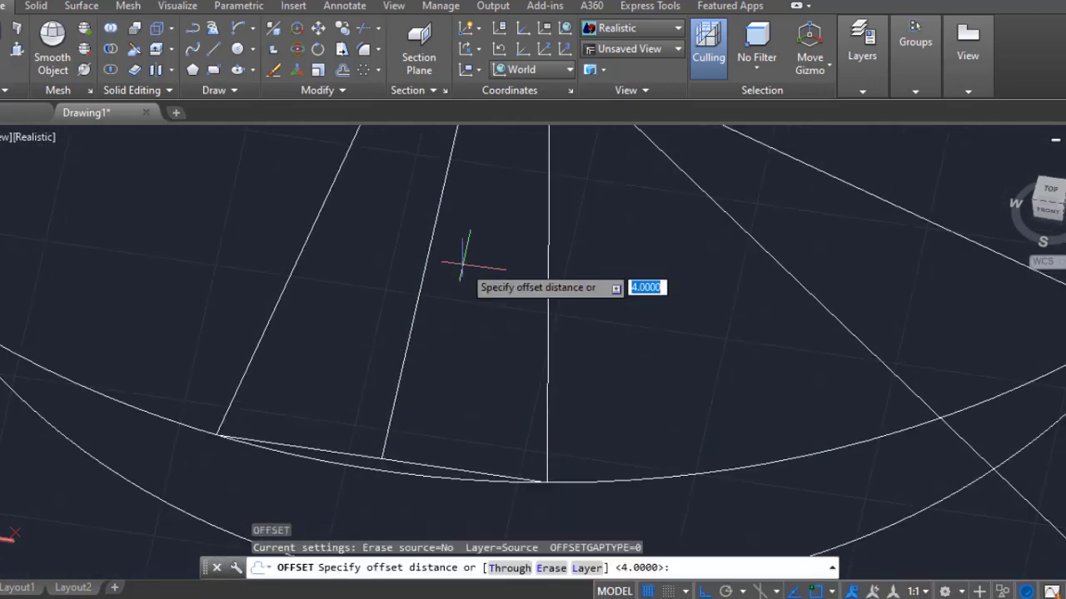
pyautogui.click(422, 280)
pyautogui.click(491, 290)
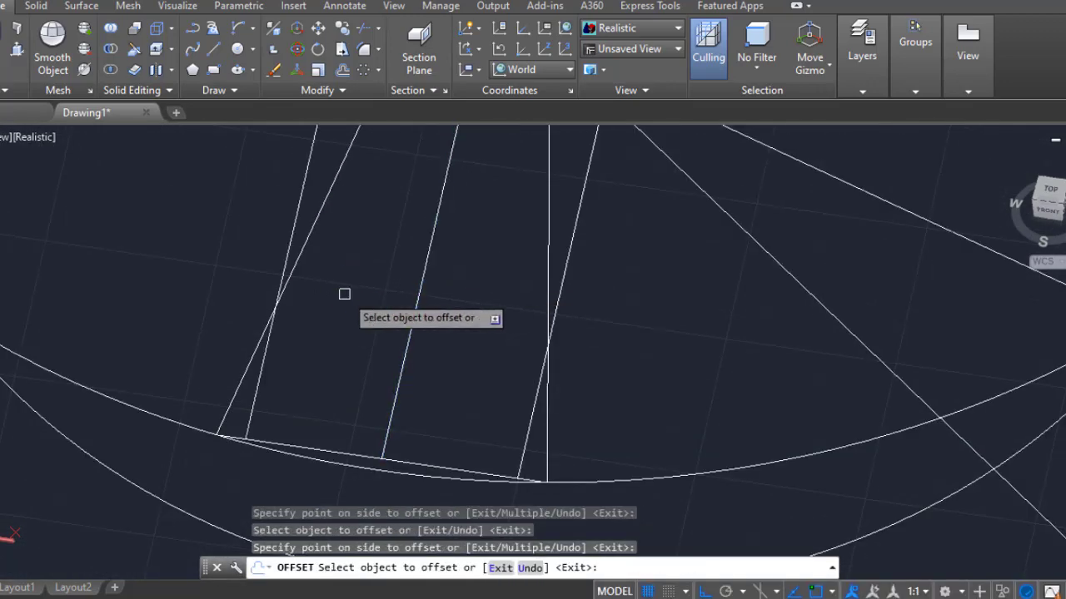
pyautogui.press('Escape')
# - Draw a dipping arc by start point, end point and tangent direction, with ortho off
pyautogui.click(242, 27)
pyautogui.click(218, 435)
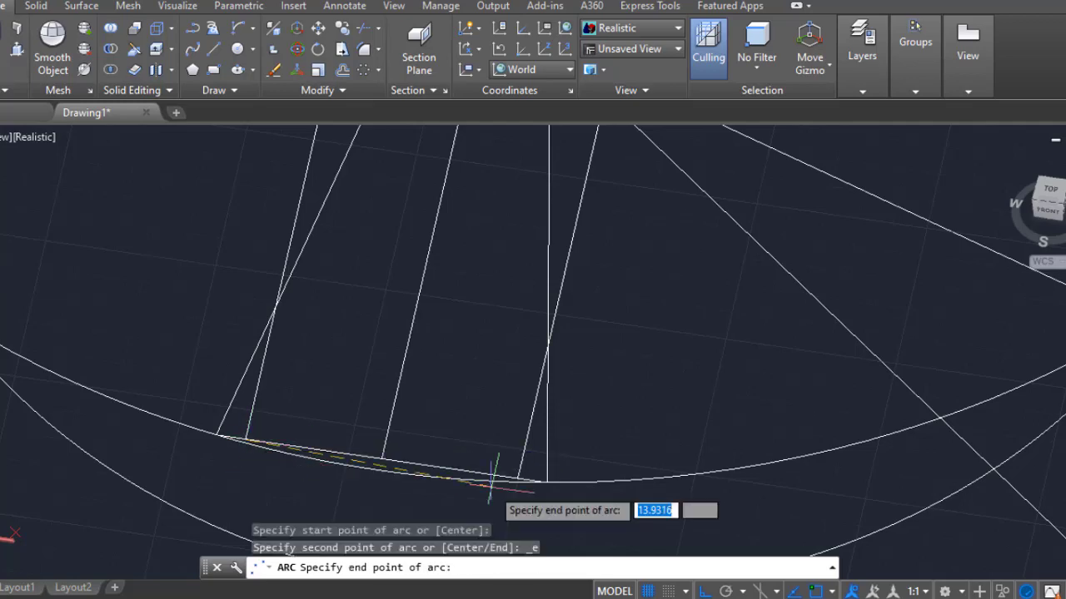
pyautogui.click(518, 479)
pyautogui.click(704, 591)
pyautogui.moveTo(360, 535); pyautogui.dragTo(423, 352, button='middle')
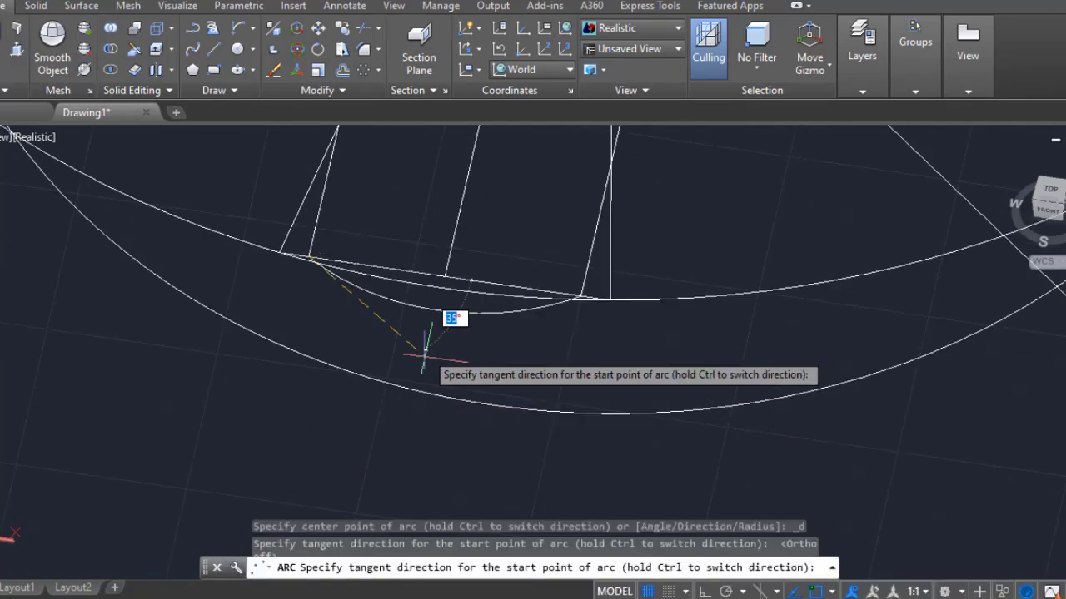
pyautogui.click(398, 447)
# - Fillet the arc to the adjacent rib line
pyautogui.write('f')
pyautogui.press('Return')
pyautogui.click(571, 298)
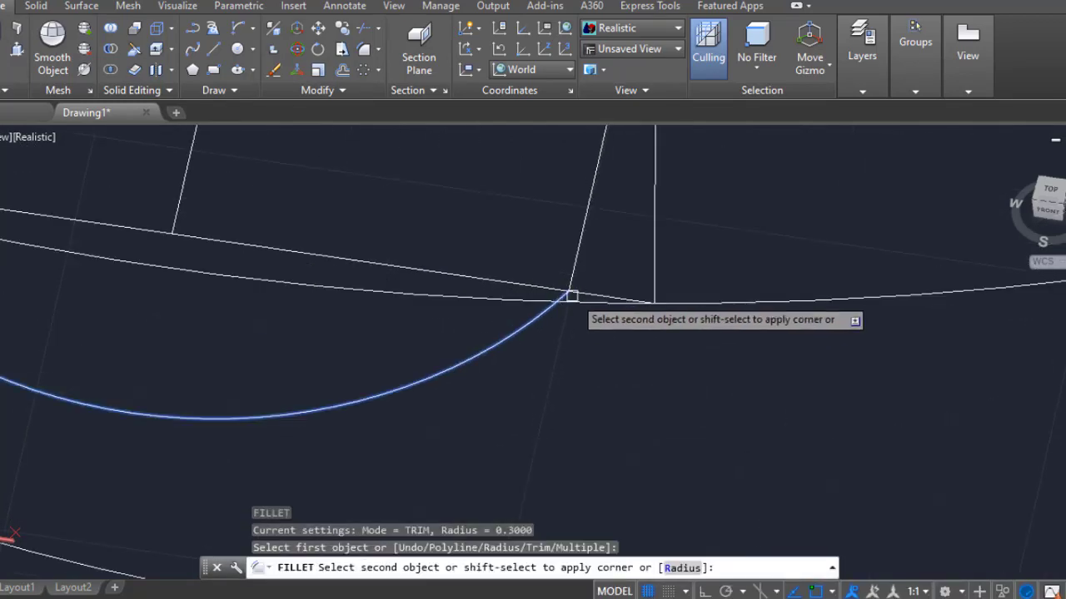
pyautogui.click(566, 292)
pyautogui.press('Return')
pyautogui.press('Escape')
# - Fillet the arc's upper end into the other rib line
pyautogui.write('l')
pyautogui.press('Return')
pyautogui.click(154, 198)
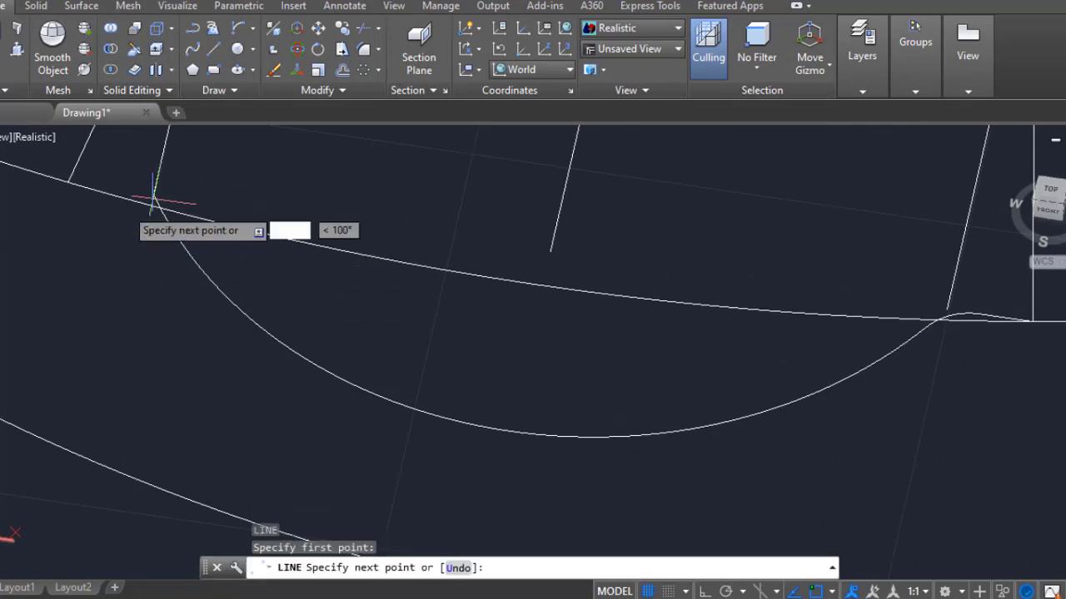
pyautogui.press('Escape')
pyautogui.write('f')
pyautogui.press('Return')
pyautogui.click(174, 245)
pyautogui.keyDown('shift'); pyautogui.moveTo(198, 238); pyautogui.dragTo(352, 333, button='middle'); pyautogui.keyUp('shift')
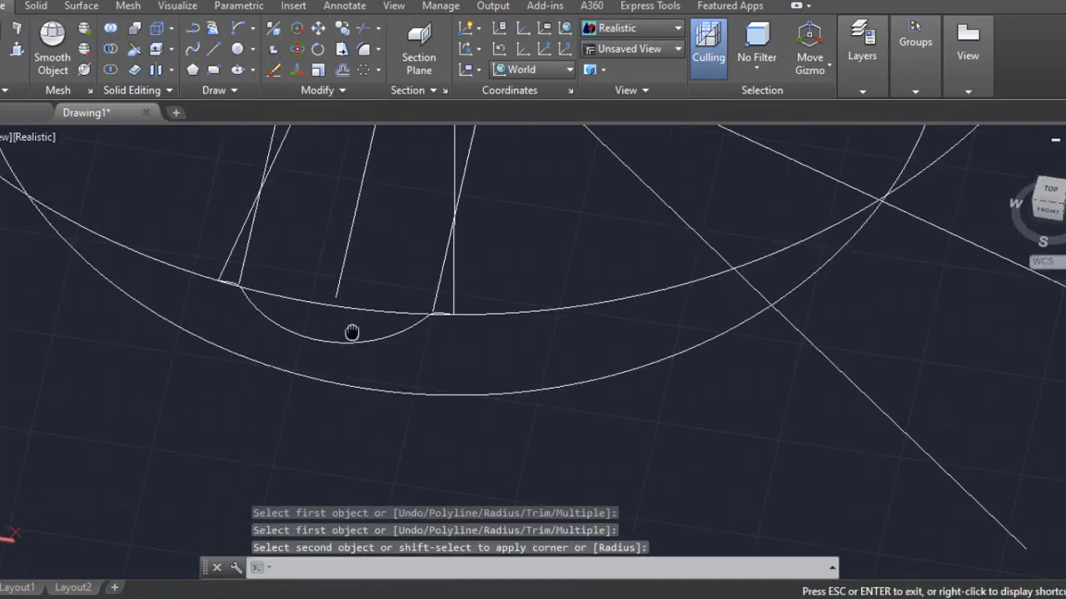
pyautogui.click(715, 293)
pyautogui.moveTo(714, 293)
pyautogui.keyDown('shift'); pyautogui.mouseDown(button='middle')
pyautogui.moveTo(649, 350)
pyautogui.moveTo(725, 228)
pyautogui.mouseUp(button='middle'); pyautogui.keyUp('shift')
# - Window-select the two stray short lines and erase them
pyautogui.write('tr')
pyautogui.press('Return')
pyautogui.press('Return')
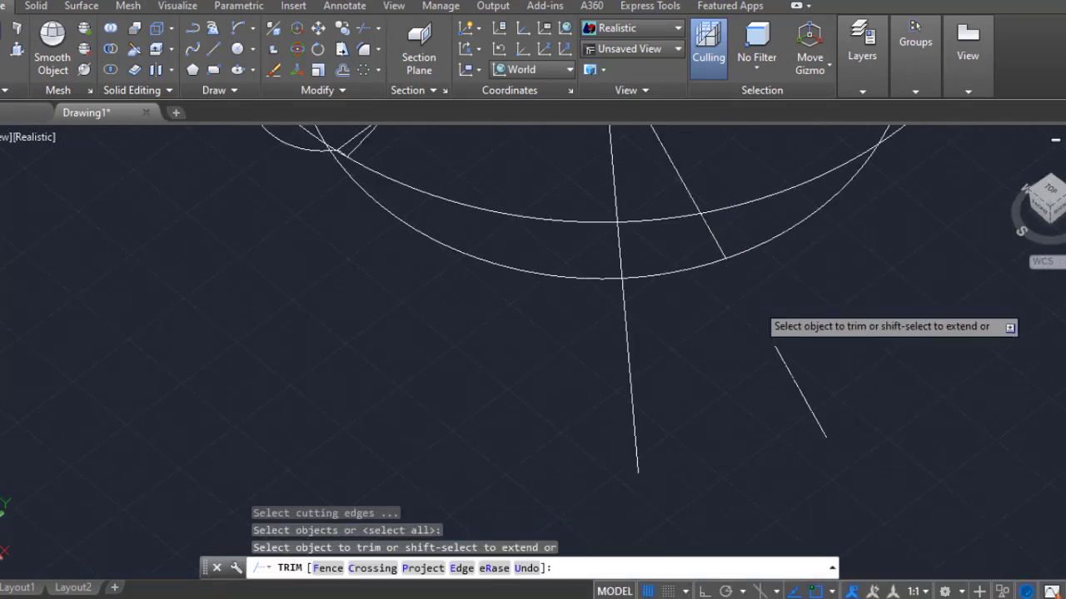
pyautogui.press('Escape')
pyautogui.click(838, 379)
pyautogui.click(552, 472)
pyautogui.press('Delete')
pyautogui.scroll(3, 632, 357)
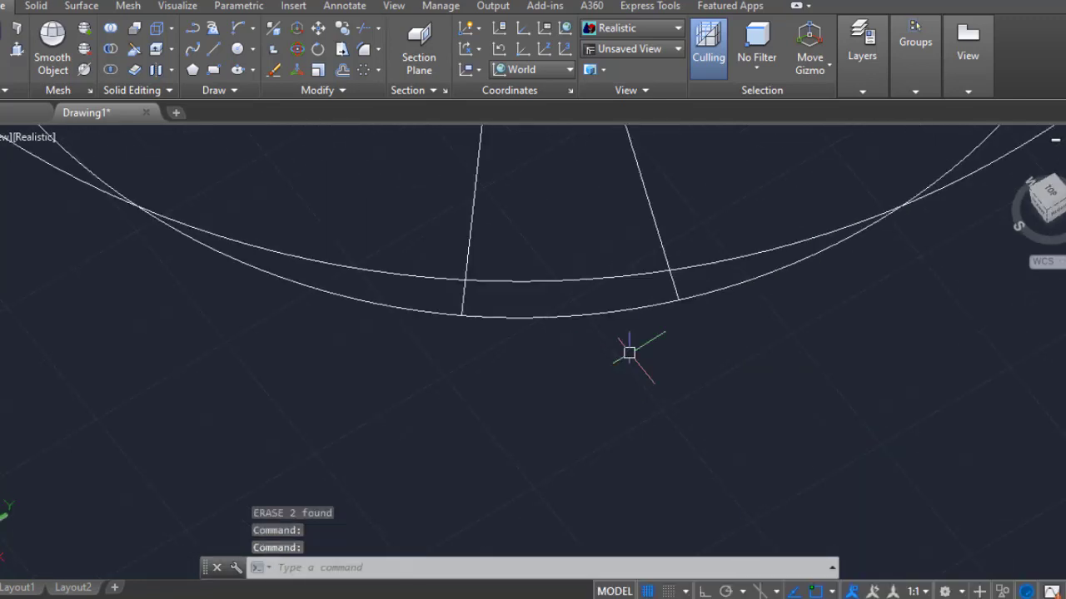
# - Try a line from the arc-line intersection while orbiting the rib, then cancel it
pyautogui.write('l')
pyautogui.press('Return')
pyautogui.keyDown('shift'); pyautogui.moveTo(573, 305); pyautogui.dragTo(638, 316, button='middle'); pyautogui.keyUp('shift')
pyautogui.click(626, 312)
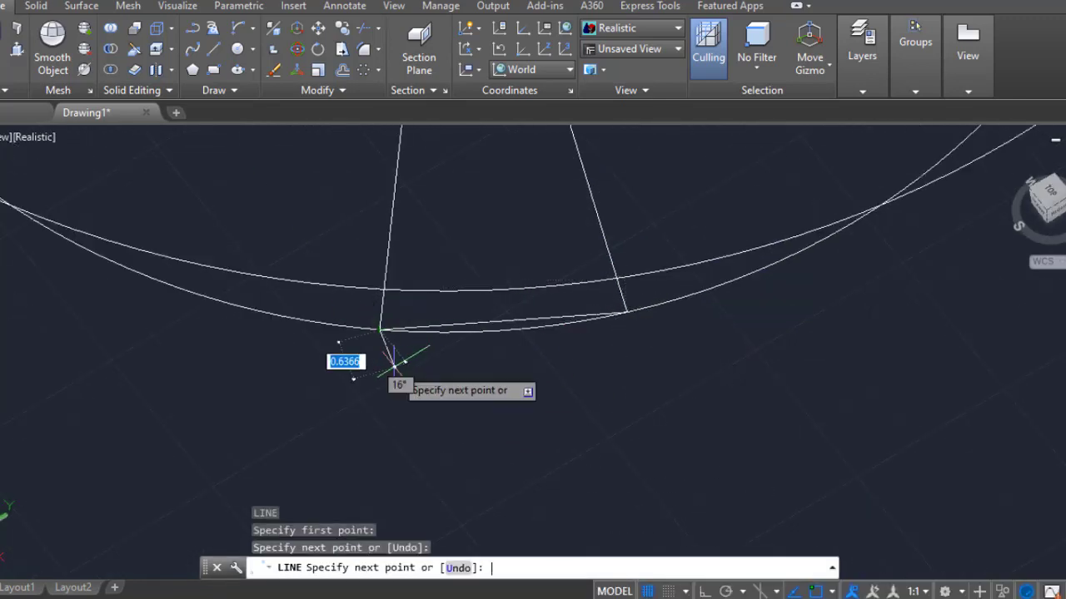
pyautogui.click(499, 321)
pyautogui.keyDown('shift'); pyautogui.moveTo(500, 322); pyautogui.dragTo(500, 279, button='middle'); pyautogui.keyUp('shift')
pyautogui.keyDown('shift'); pyautogui.moveTo(472, 172); pyautogui.dragTo(531, 310, button='middle'); pyautogui.keyUp('shift')
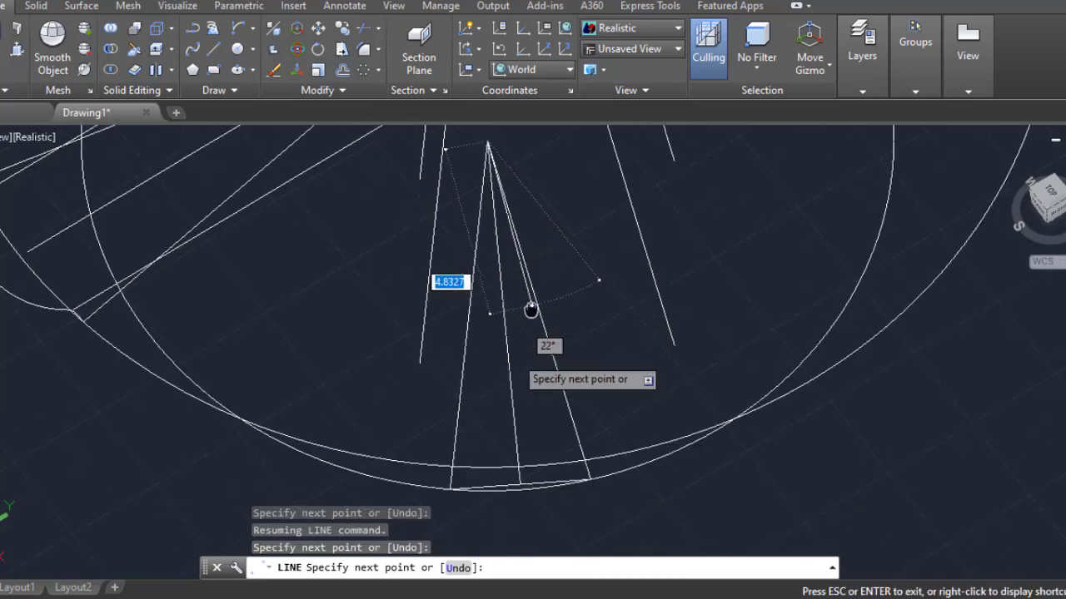
pyautogui.press('Escape')
# - Begin offsetting the rib line at 1.5, then cancel
pyautogui.write('o')
pyautogui.press('Return')
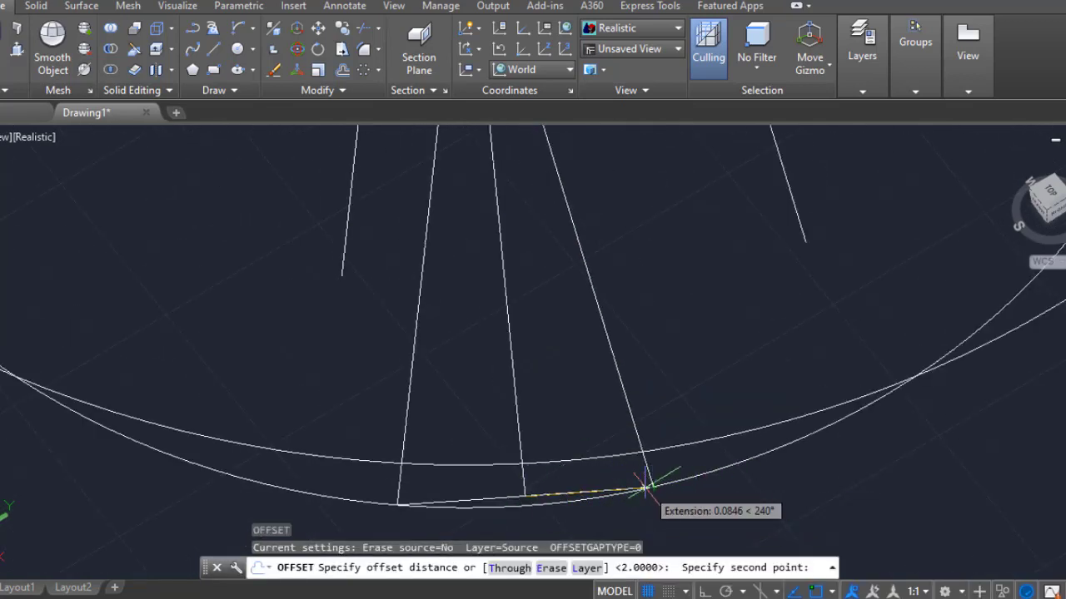
pyautogui.write('1.5')
pyautogui.press('Return')
pyautogui.click(535, 430)
pyautogui.press('Escape')
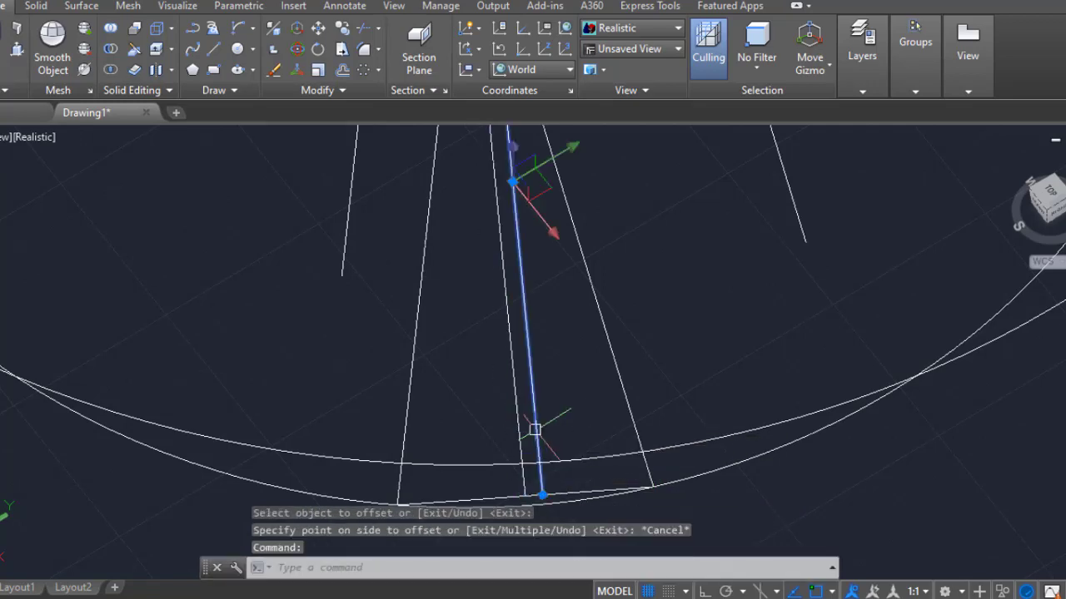
# - Offset the rib line 1.5 units to one side to form the parallel companion
pyautogui.press('o')
pyautogui.press('Return')
pyautogui.write('1.5')
pyautogui.press('Return')
pyautogui.click(524, 425)
pyautogui.click(564, 423)
pyautogui.keyDown('shift'); pyautogui.moveTo(563, 423); pyautogui.dragTo(533, 436, button='middle'); pyautogui.keyUp('shift')
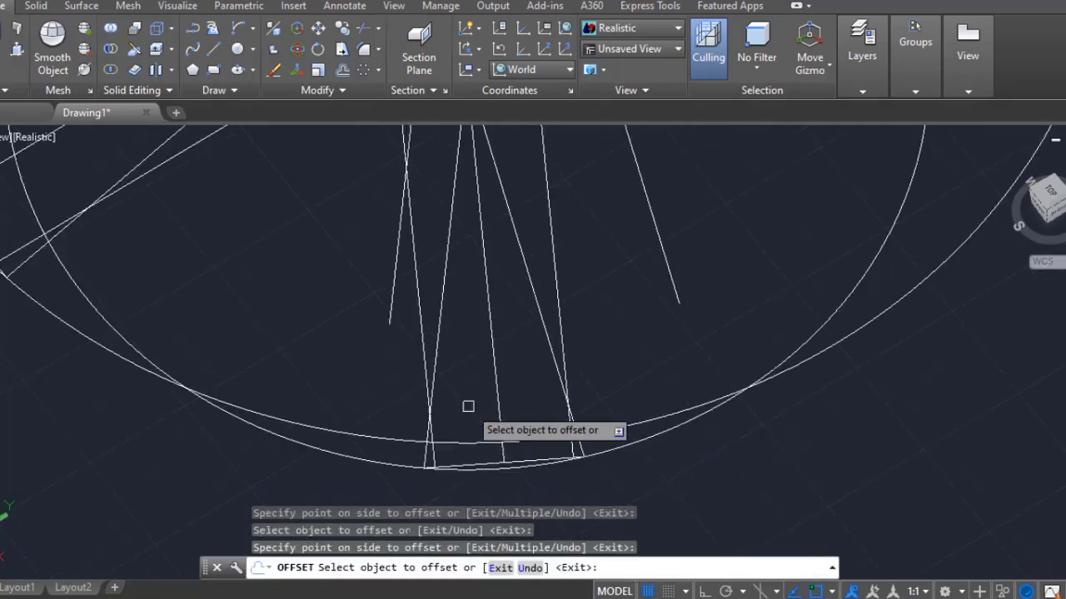
pyautogui.press('Escape')
pyautogui.write('tr')
pyautogui.press('Return')
# - Draw a downward arc under the second rib by start, end and tangent direction
pyautogui.keyDown('shift'); pyautogui.moveTo(430, 459); pyautogui.dragTo(231, 148, button='middle'); pyautogui.keyUp('shift')
pyautogui.press('Escape')
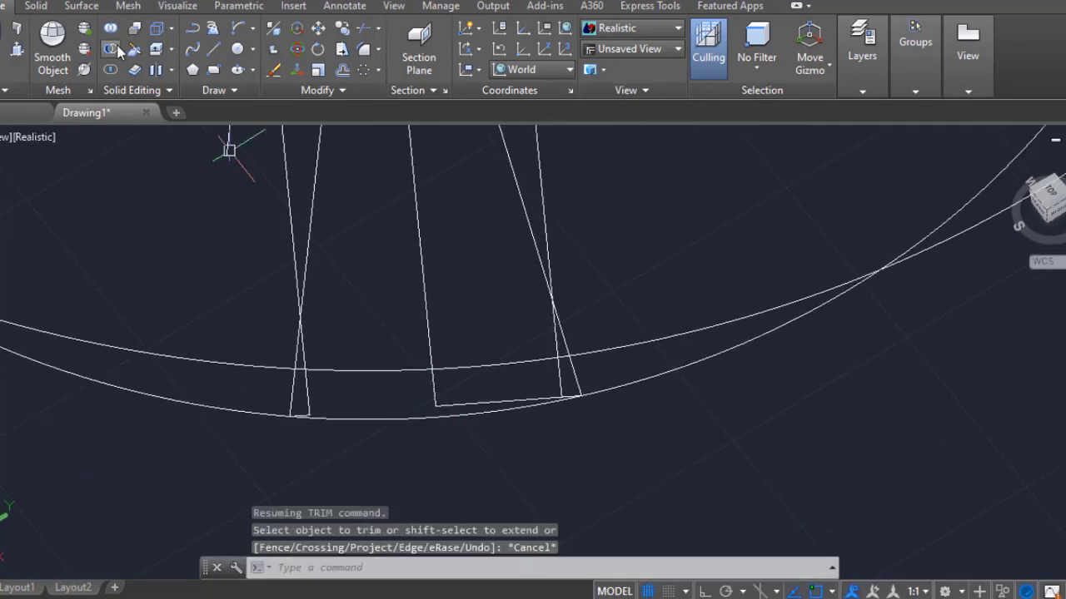
pyautogui.click(239, 28)
pyautogui.click(313, 414)
pyautogui.click(567, 396)
pyautogui.keyDown('shift'); pyautogui.moveTo(469, 471); pyautogui.dragTo(375, 349, button='middle'); pyautogui.keyUp('shift')
pyautogui.click(444, 453)
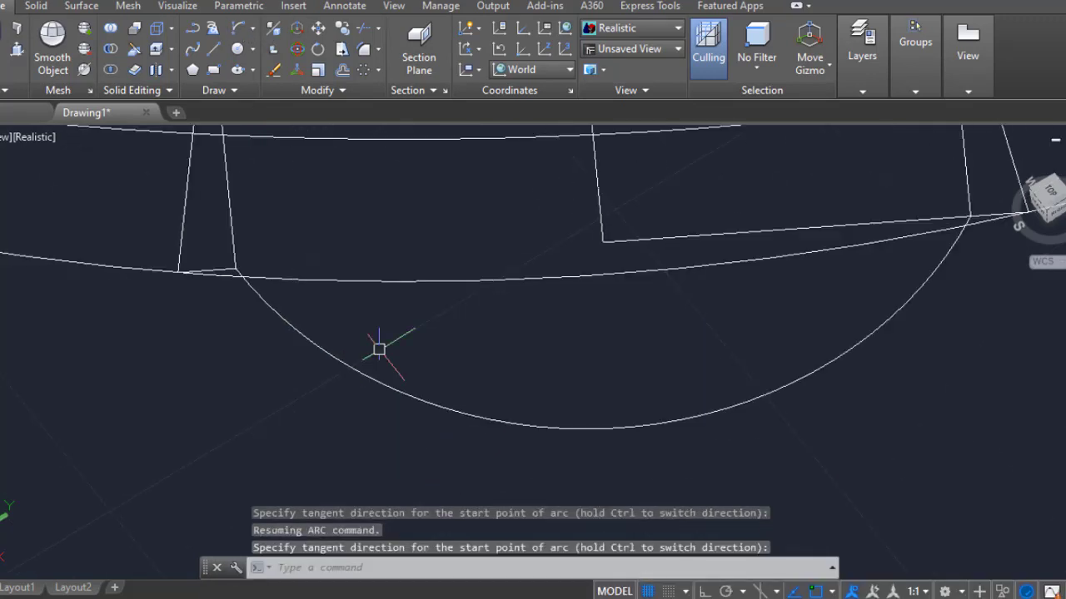
# - Fillet the arc to the rib line, undoing and redoing once
pyautogui.press('f')
pyautogui.press('Return')
pyautogui.click(230, 291)
pyautogui.click(231, 302)
pyautogui.scroll(3, 218, 281)
pyautogui.hotkey('ctrl', 'z')
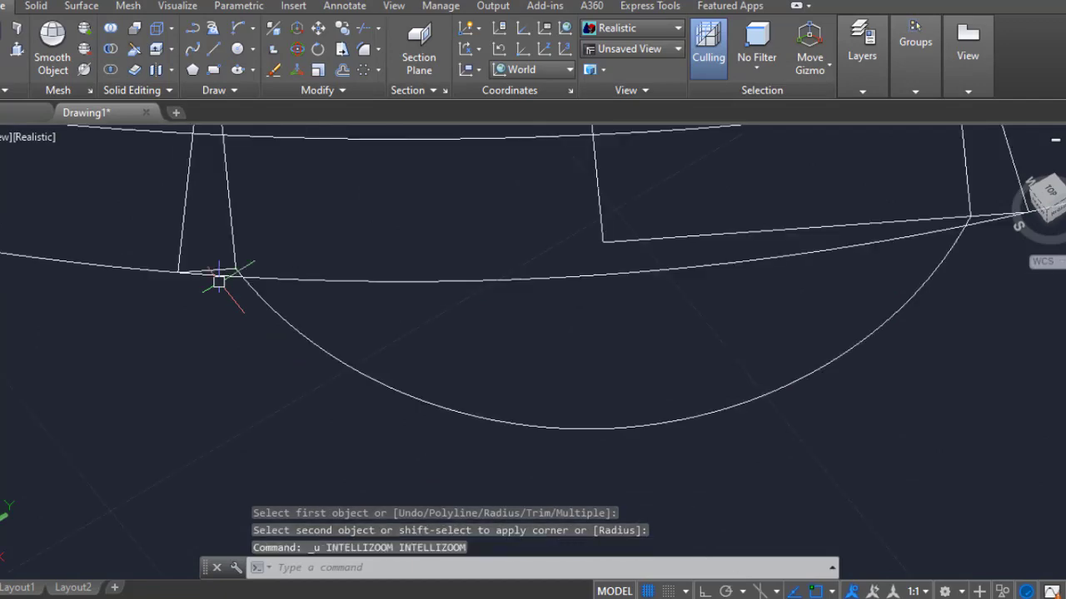
pyautogui.press('Return')
# - Fillet the arc to the neighbouring line and start crossing-selecting the leftover piece
pyautogui.scroll(3, 274, 317)
pyautogui.click(224, 201)
pyautogui.click(233, 208)
pyautogui.scroll(-3, 831, 289)
pyautogui.press('Return')
pyautogui.click(906, 174)
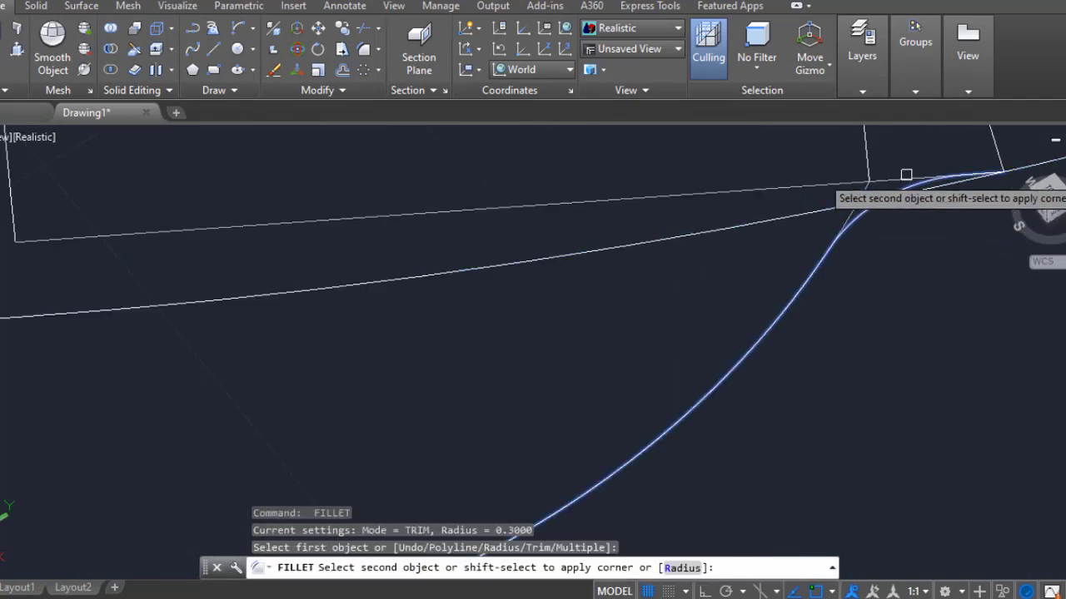
pyautogui.click(873, 276)
pyautogui.keyDown('shift'); pyautogui.moveTo(872, 276); pyautogui.dragTo(551, 259, button='middle'); pyautogui.keyUp('shift')
pyautogui.click(551, 258)
# - Erase the leftover piece and zoom out to see the whole model
pyautogui.click(504, 248)
pyautogui.press('e')
pyautogui.press('Return')
pyautogui.scroll(-3, 459, 245)
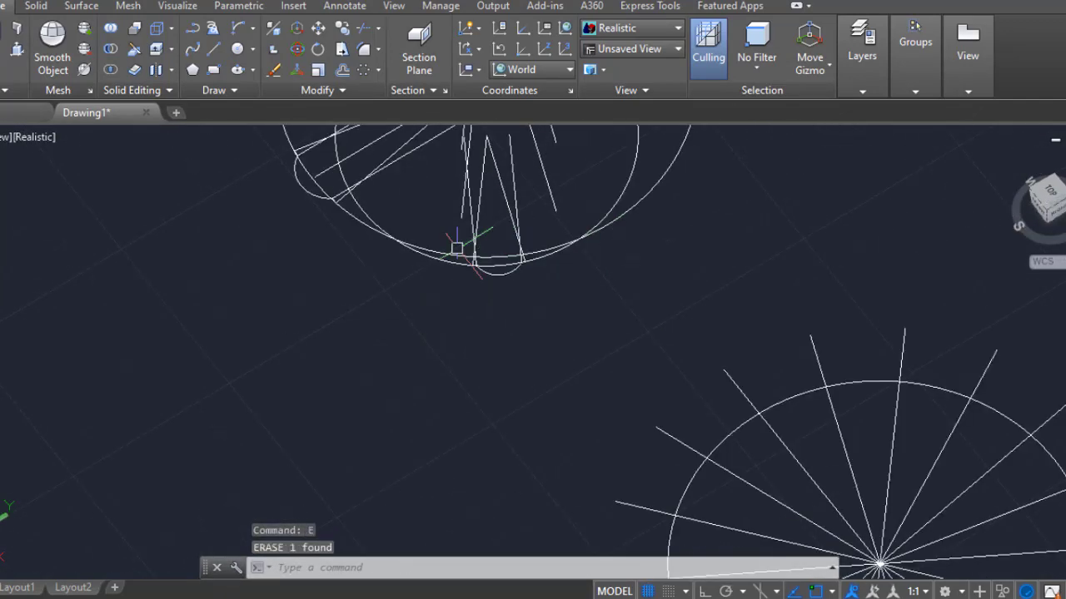
pyautogui.moveTo(459, 245)
pyautogui.keyDown('shift'); pyautogui.mouseDown(button='middle')
pyautogui.moveTo(358, 207)
pyautogui.moveTo(417, 252)
pyautogui.moveTo(505, 277)
pyautogui.mouseUp(button='middle'); pyautogui.keyUp('shift')
pyautogui.middleClick(506, 276)
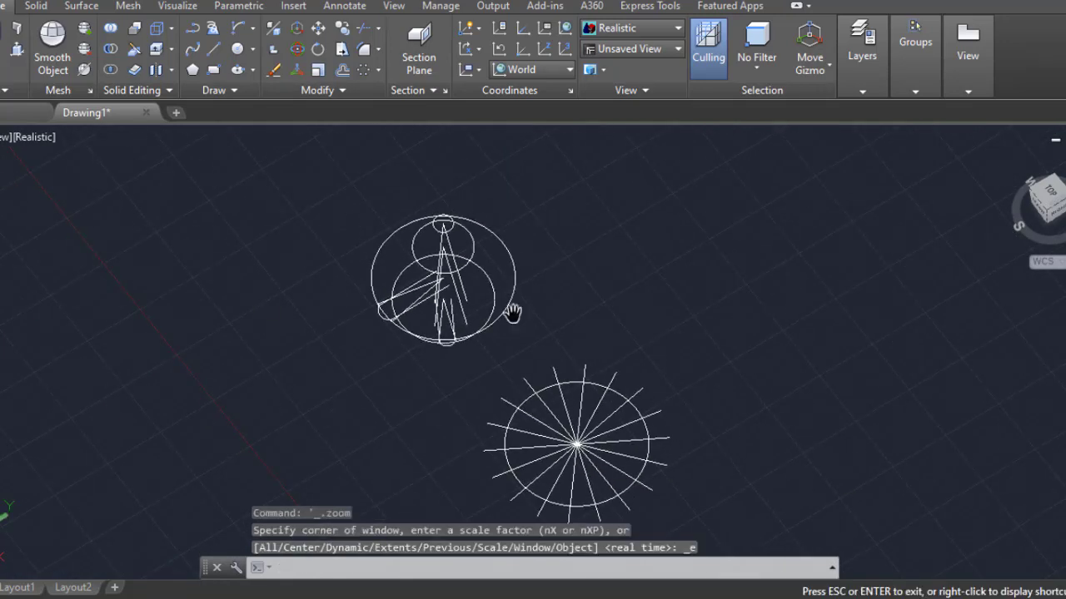
pyautogui.keyDown('shift'); pyautogui.moveTo(483, 352); pyautogui.dragTo(512, 311, button='middle'); pyautogui.keyUp('shift')
pyautogui.scroll(5, 450, 286)
# - Erase the two stray lines beside the diagonal line
pyautogui.click(451, 286)
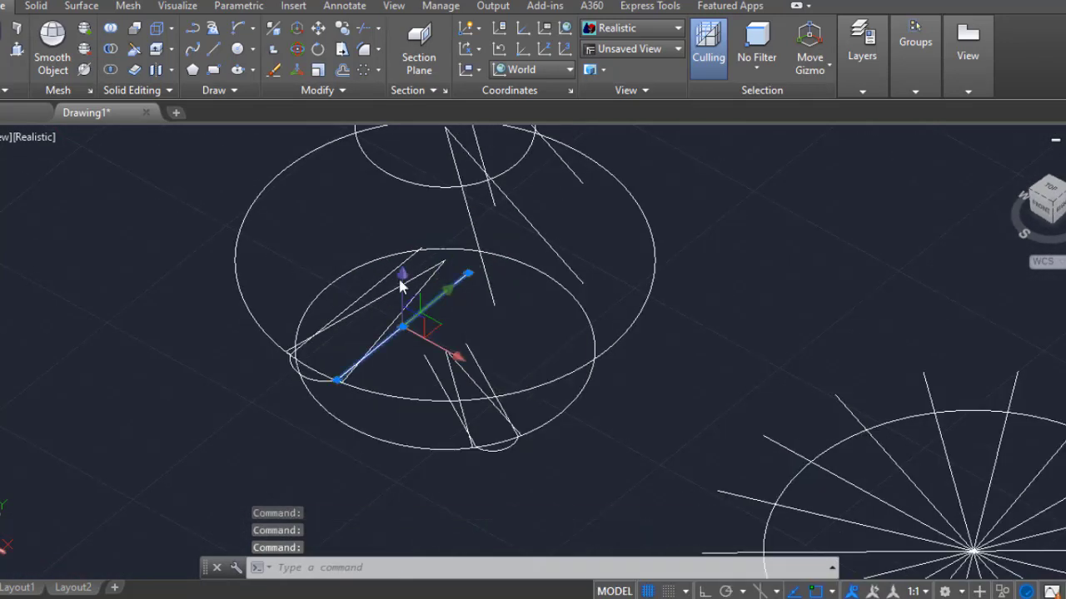
pyautogui.write('E')
pyautogui.keyDown('shift'); pyautogui.moveTo(467, 391); pyautogui.dragTo(447, 414, button='middle'); pyautogui.keyUp('shift')
pyautogui.scroll(3, 524, 331)
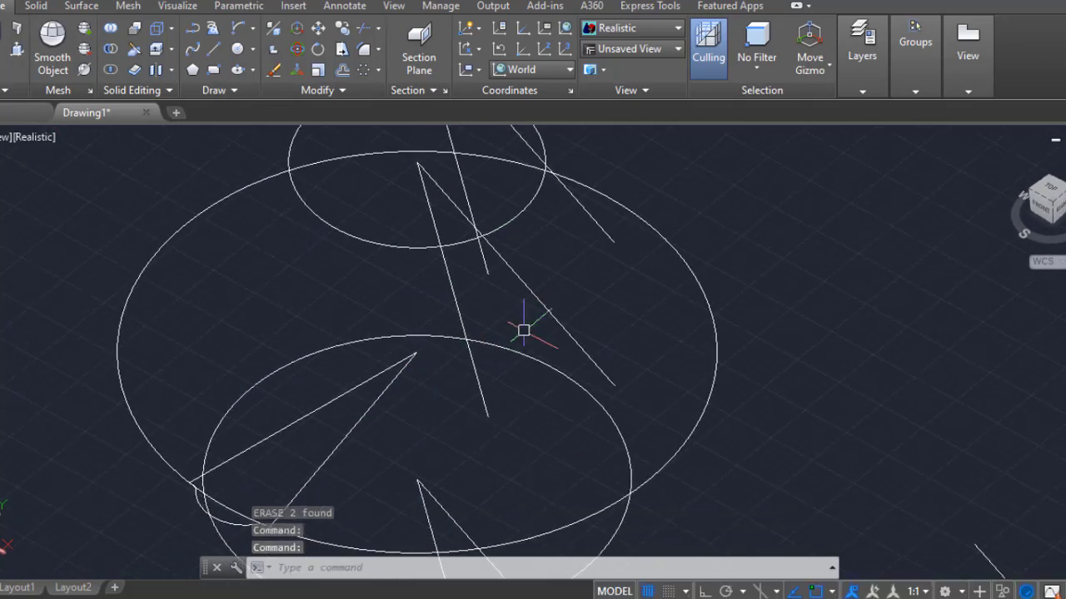
pyautogui.write('Tr')
pyautogui.press('Return')
pyautogui.press('Return')
pyautogui.click(545, 310)
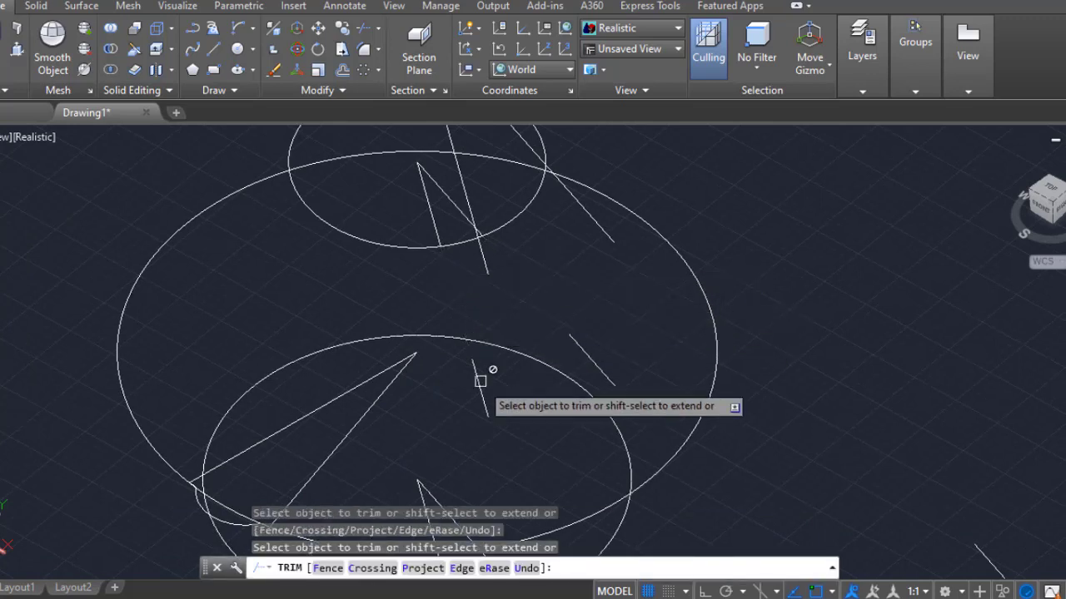
pyautogui.press('Escape')
pyautogui.click(478, 381)
pyautogui.click(583, 371)
pyautogui.write('e')
pyautogui.press('Return')
pyautogui.moveTo(539, 335); pyautogui.dragTo(547, 416, button='middle')
# - Trim the diagonal and near-vertical wedge lines back to the circle edge
pyautogui.write('tr')
pyautogui.press('Return')
pyautogui.press('Return')
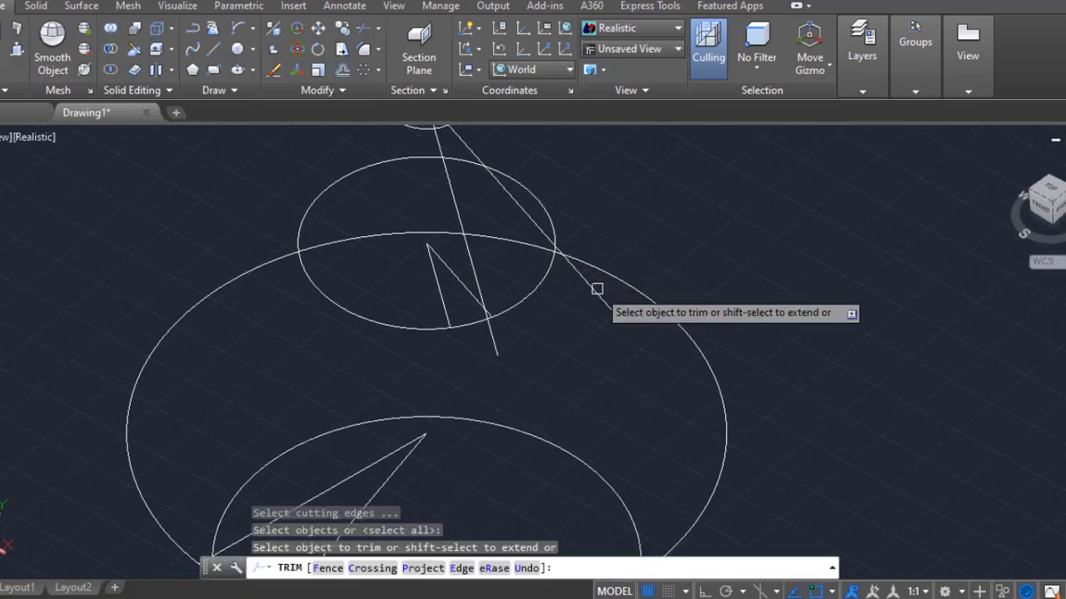
pyautogui.click(597, 290)
pyautogui.click(495, 344)
pyautogui.click(469, 193)
pyautogui.click(447, 161)
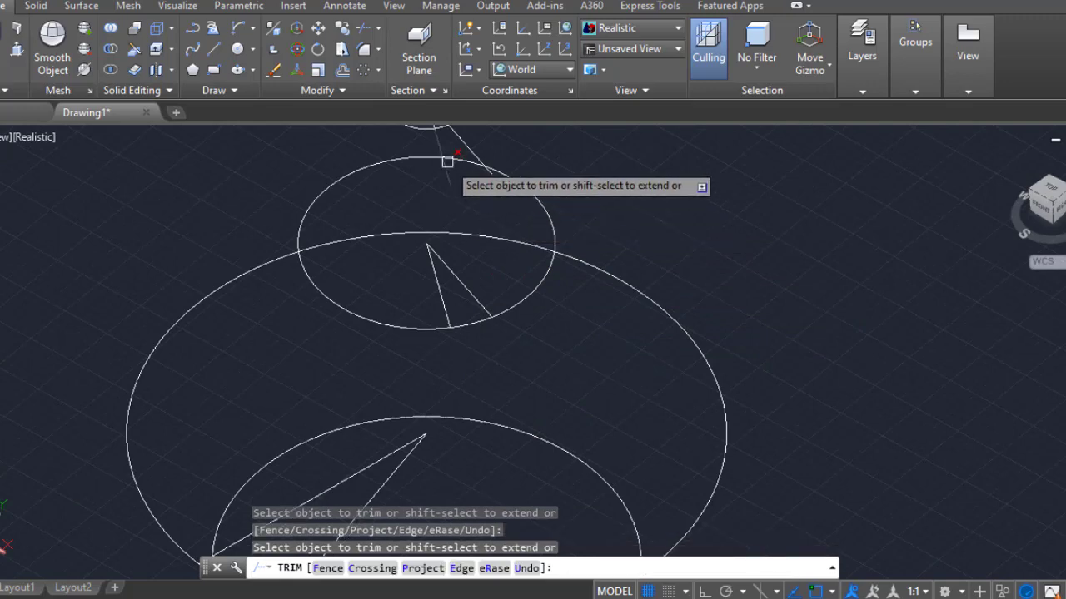
pyautogui.moveTo(463, 198); pyautogui.dragTo(545, 335, button='middle')
pyautogui.press('Escape')
# - Draw a base chord across the wedge and a centre line from its midpoint to the apex
pyautogui.write('l')
pyautogui.press('Return')
pyautogui.scroll(5, 571, 469)
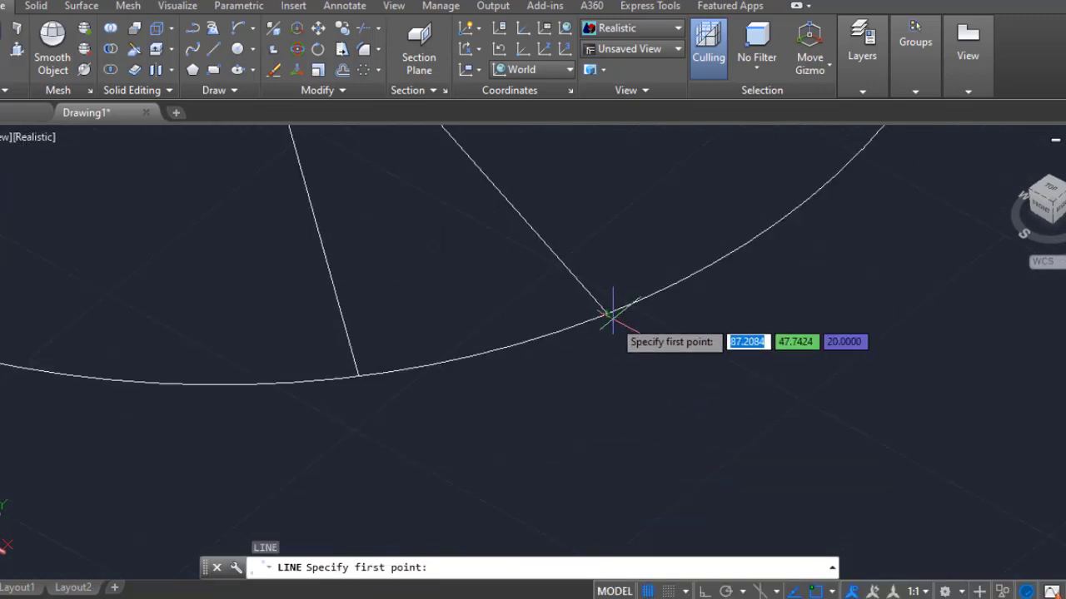
pyautogui.click(605, 313)
pyautogui.click(358, 376)
pyautogui.press('Escape')
pyautogui.press('Return')
pyautogui.click(433, 356)
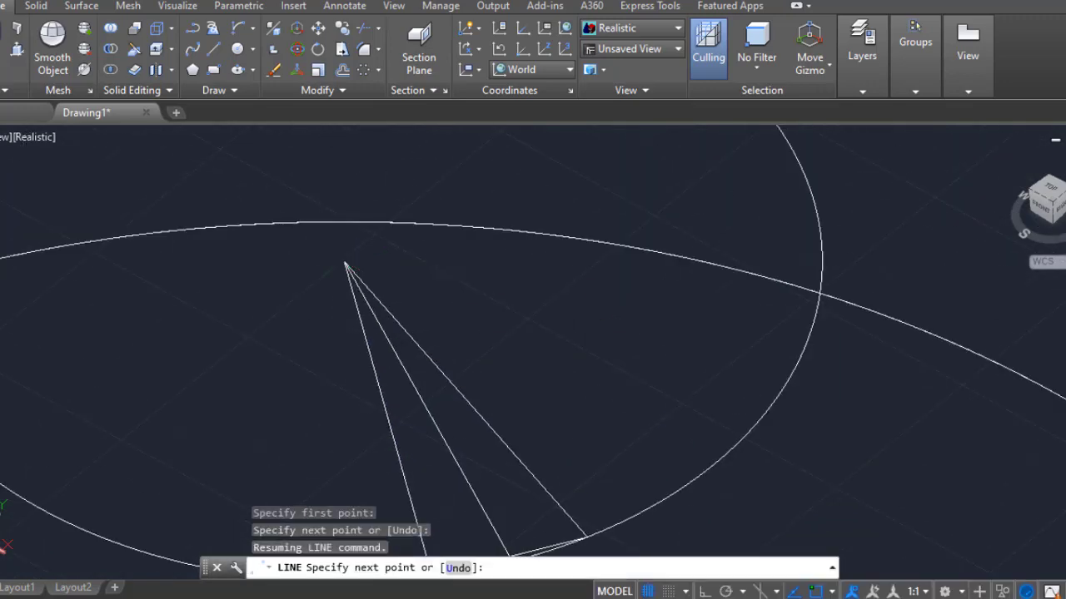
pyautogui.click(347, 266)
pyautogui.press('Return')
# - Offset the centre line 0.8 to both sides
pyautogui.write('o')
pyautogui.press('Return')
pyautogui.write('.8')
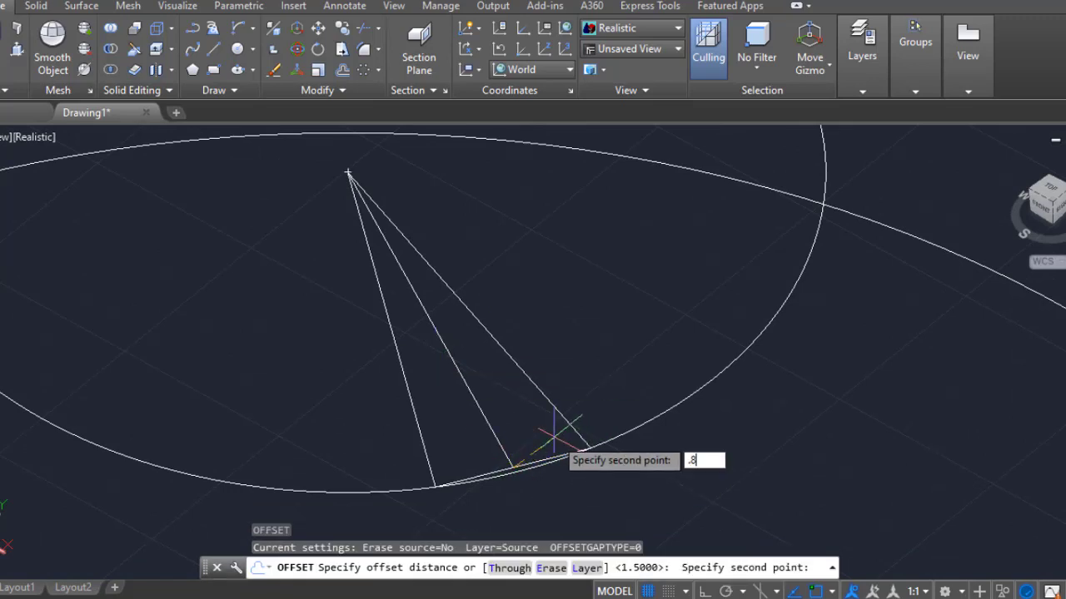
pyautogui.press('Return')
pyautogui.click(496, 428)
pyautogui.click(516, 416)
pyautogui.click(487, 432)
pyautogui.click(442, 451)
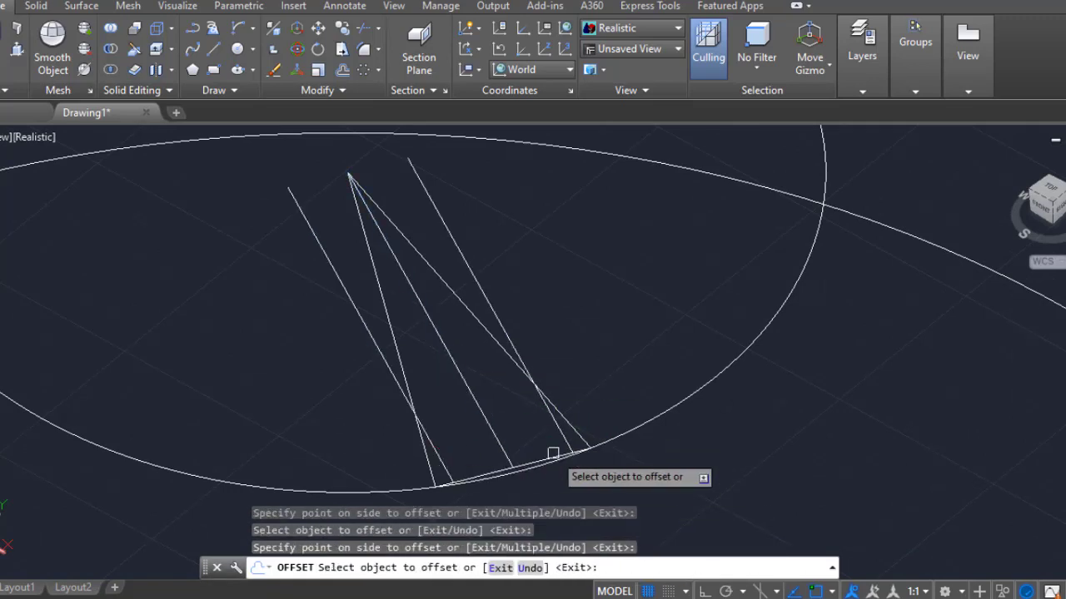
pyautogui.press('Escape')
pyautogui.scroll(2, 533, 462)
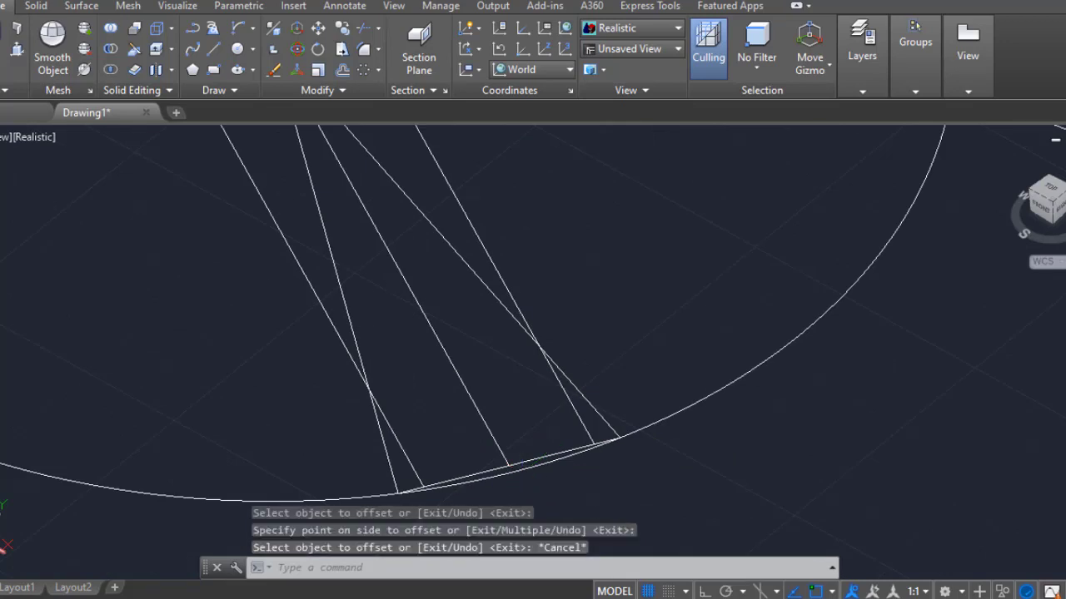
pyautogui.write('tr')
pyautogui.press('Return')
pyautogui.press('Escape')
pyautogui.write('f')
pyautogui.press('Return')
# - Draw a half-round flute arc between the two line ends, bulging outward
pyautogui.press('Escape')
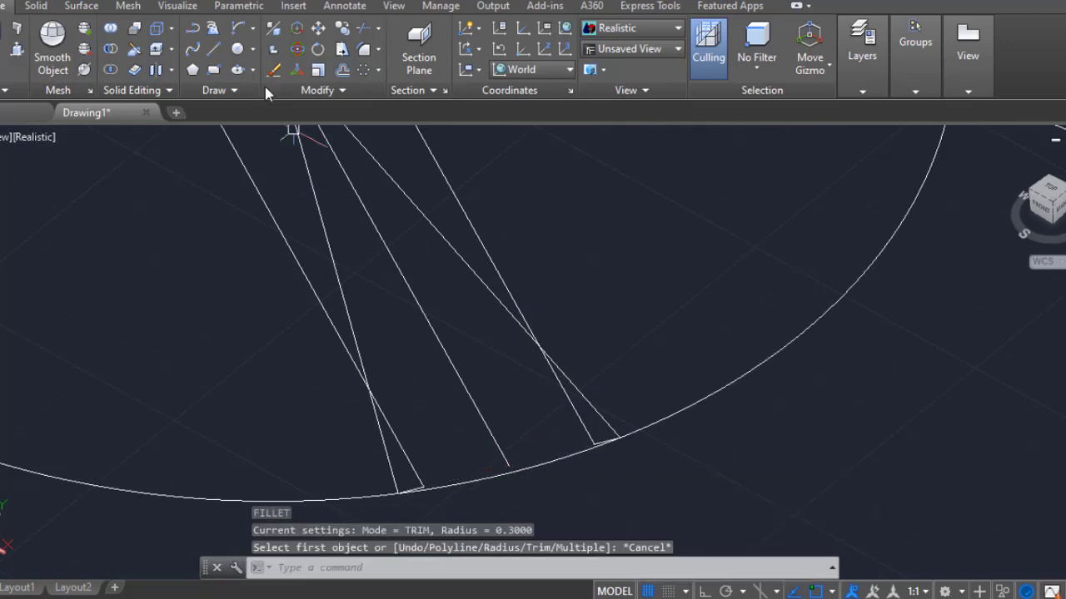
pyautogui.click(238, 27)
pyautogui.click(398, 492)
pyautogui.click(608, 442)
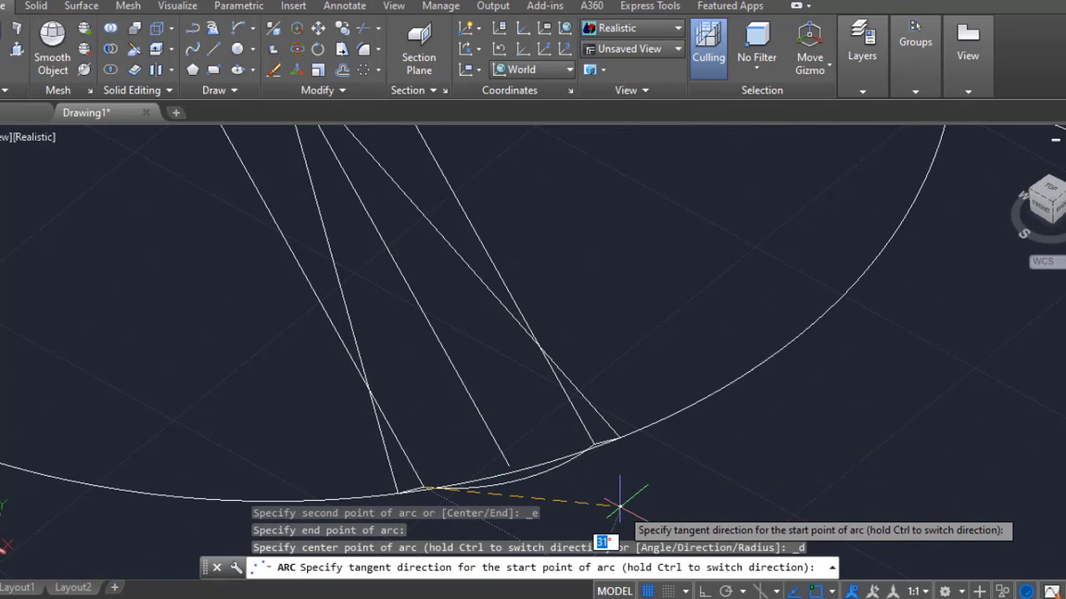
pyautogui.click(637, 435)
# - Fillet both arc-to-line joins and crossing-select the three leftover slanted lines
pyautogui.write('f')
pyautogui.press('Return')
pyautogui.scroll(3, 450, 261)
pyautogui.click(449, 261)
pyautogui.click(452, 249)
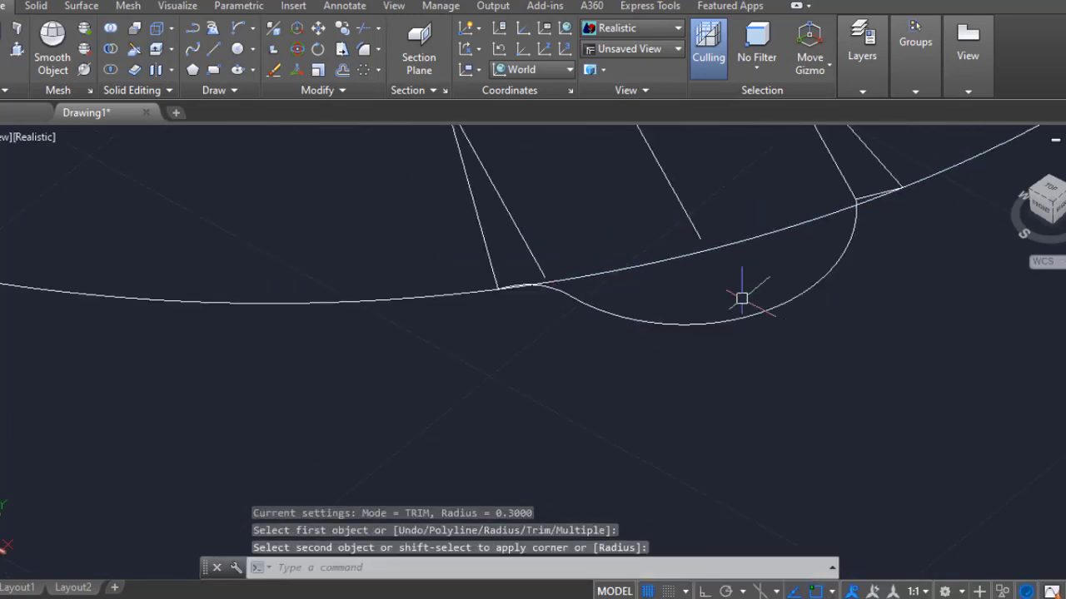
pyautogui.press('Return')
pyautogui.click(736, 287)
pyautogui.click(701, 250)
pyautogui.scroll(3, 720, 298)
pyautogui.scroll(-3, 721, 298)
pyautogui.click(709, 238)
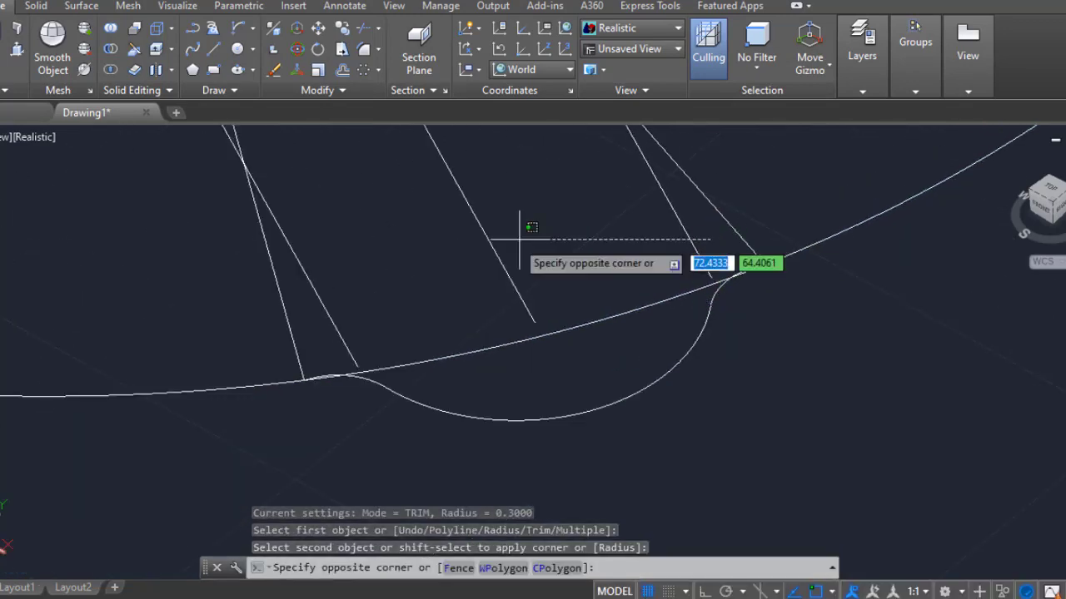
pyautogui.click(279, 247)
# - Draw the base chord and centre line on the next wedge
pyautogui.scroll(-5, 374, 276)
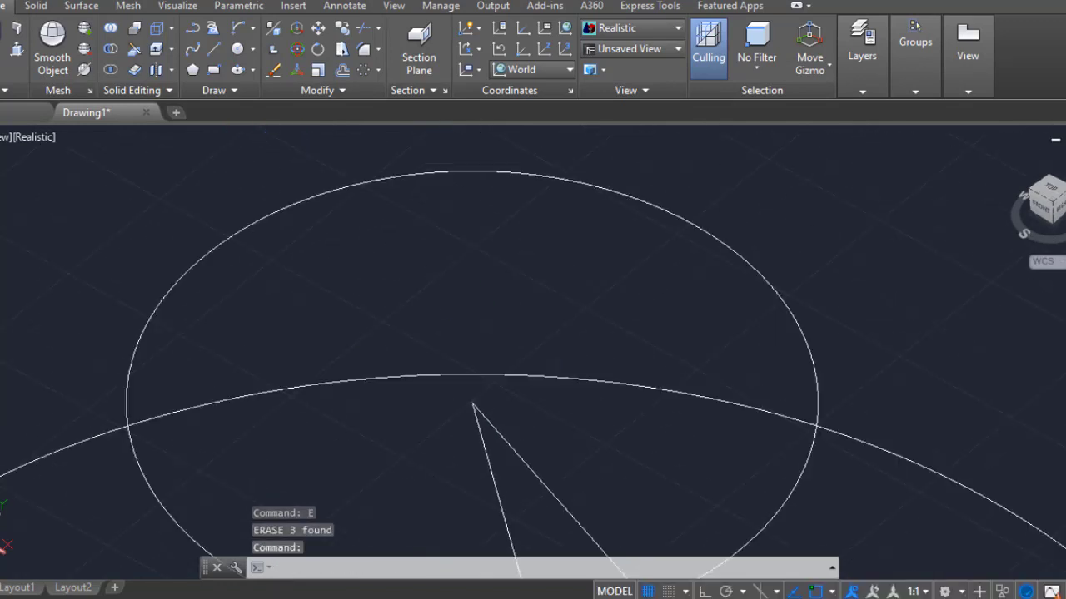
pyautogui.scroll(-3, 500, 349)
pyautogui.scroll(3, 487, 341)
pyautogui.write('l')
pyautogui.press('Return')
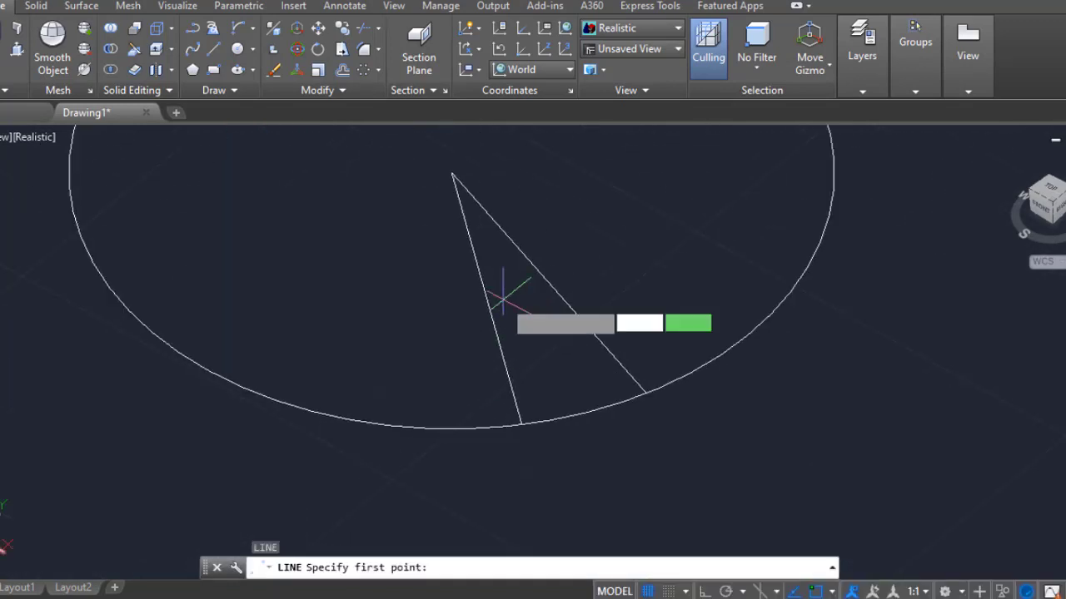
pyautogui.scroll(3, 580, 412)
pyautogui.click(707, 372)
pyautogui.press('Escape')
pyautogui.press('Return')
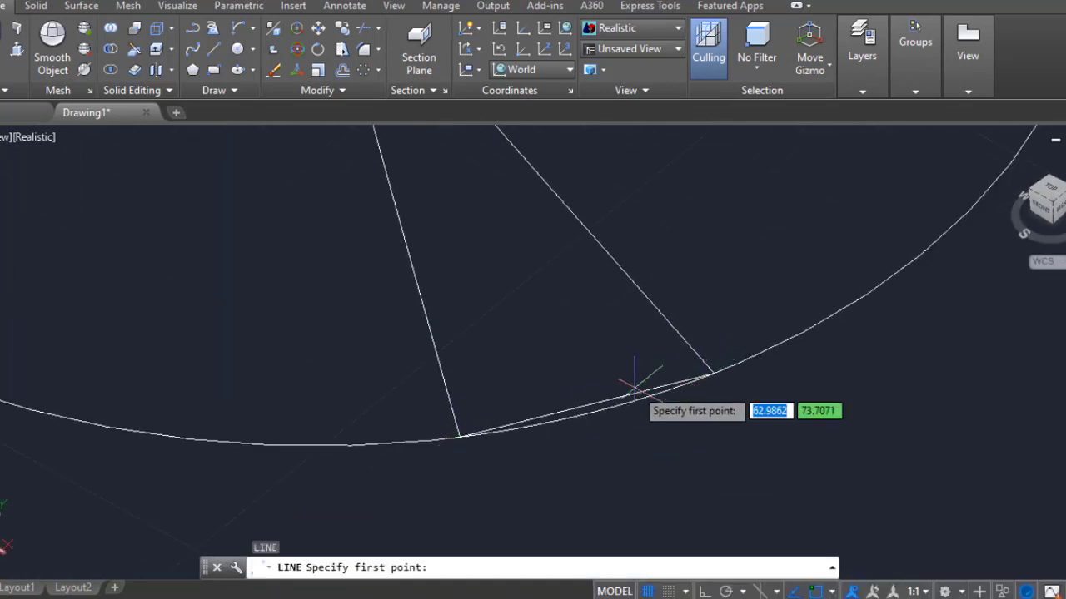
pyautogui.click(633, 374)
pyautogui.scroll(-3, 633, 373)
pyautogui.scroll(3, 486, 242)
pyautogui.press('Escape')
pyautogui.scroll(2, 599, 374)
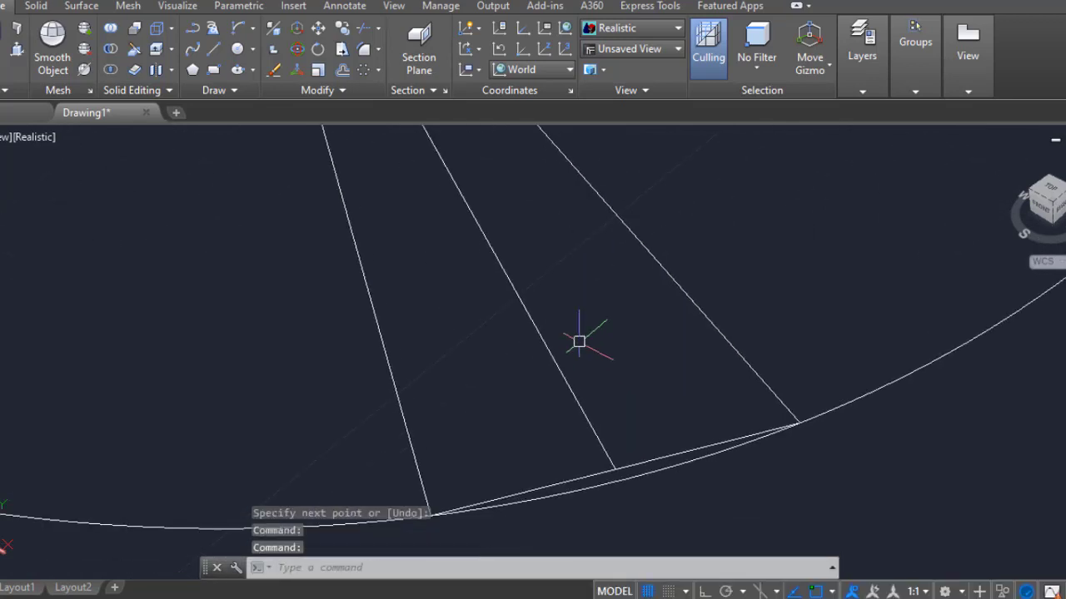
# - Attempt an offset of the centre line, trying distance 2 before cancelling
pyautogui.write('o')
pyautogui.press('Return')
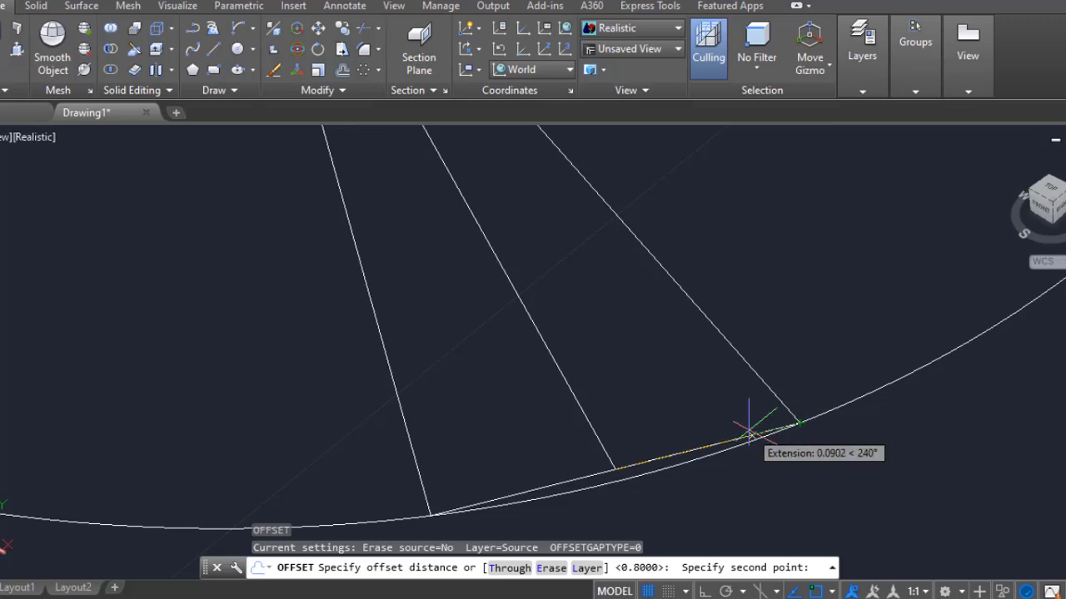
pyautogui.write('.01')
pyautogui.press('Return')
pyautogui.click(594, 433)
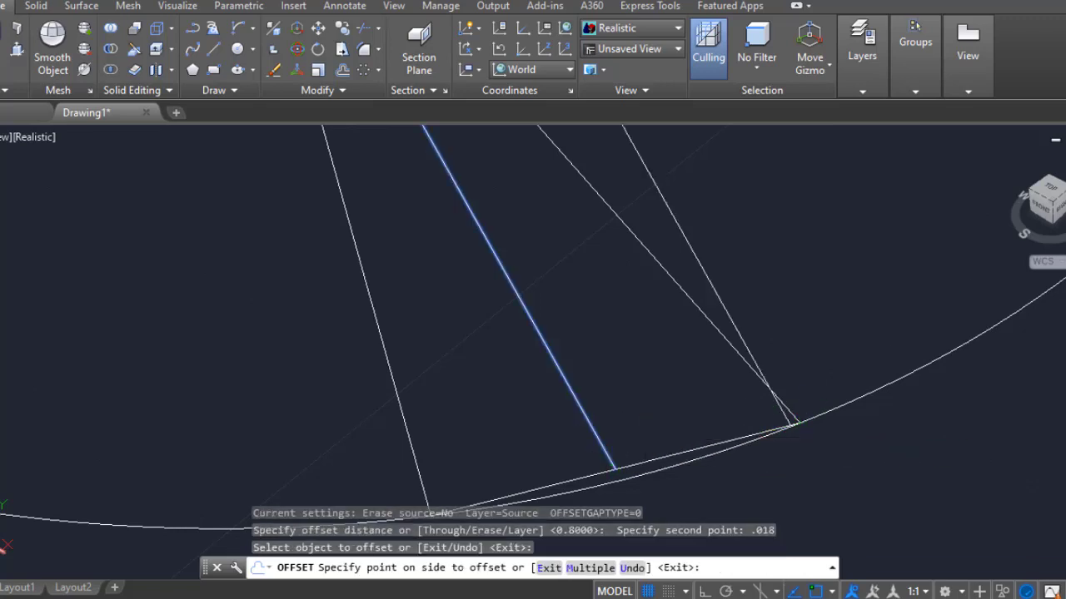
pyautogui.press('Return')
pyautogui.press('Return')
pyautogui.write('2')
pyautogui.press('Return')
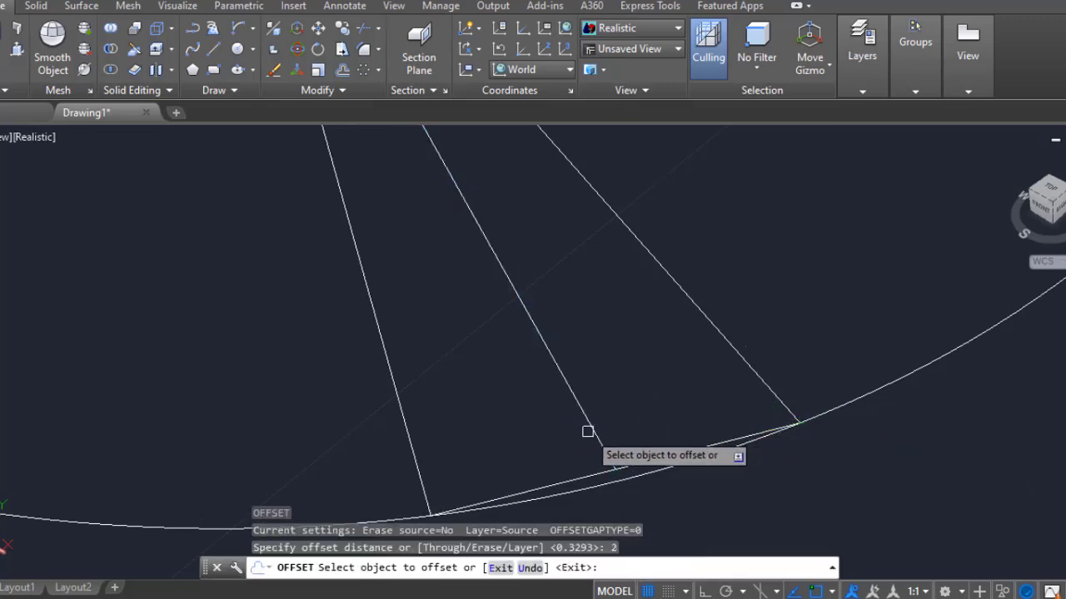
pyautogui.click(593, 431)
pyautogui.press('Escape')
# - Offset the centre line 0.2 to one side
pyautogui.press('Return')
pyautogui.write('.2')
pyautogui.press('Return')
pyautogui.click(594, 433)
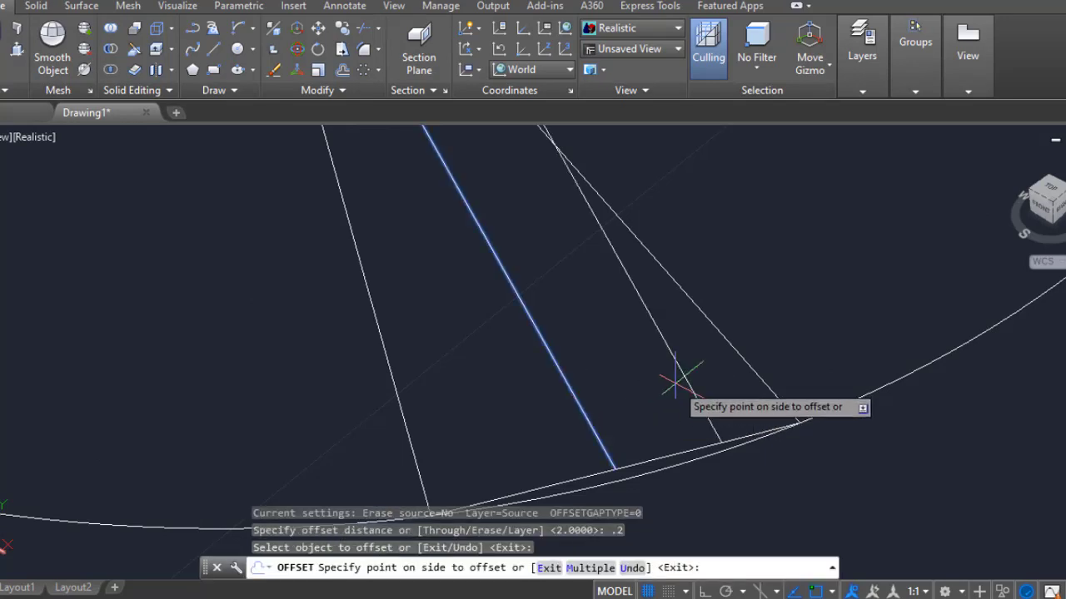
pyautogui.click(527, 442)
pyautogui.scroll(-1, 517, 387)
pyautogui.press('Escape')
# - Draw a half-round flute arc between the line ends under the new wedge
pyautogui.write('tr')
pyautogui.press('Return')
pyautogui.press('Return')
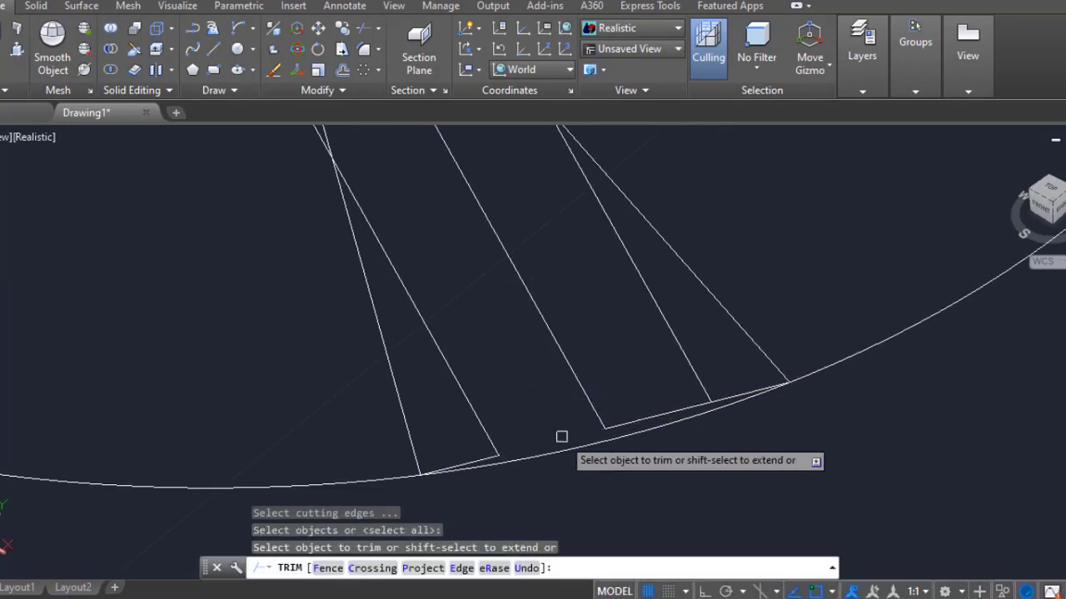
pyautogui.press('Escape')
pyautogui.click(214, 28)
pyautogui.click(498, 456)
pyautogui.click(708, 403)
pyautogui.moveTo(658, 538); pyautogui.dragTo(690, 452, button='middle')
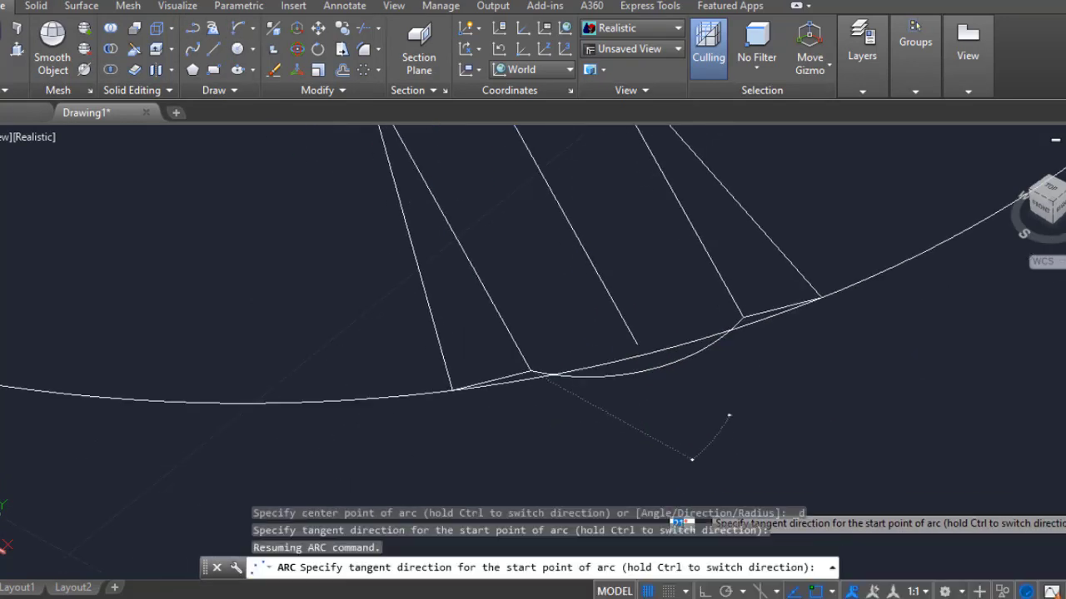
pyautogui.click(631, 458)
# - Fillet both arc-to-line joins with radius 0.2
pyautogui.write('f')
pyautogui.press('Return')
pyautogui.click(580, 405)
pyautogui.scroll(2, 541, 391)
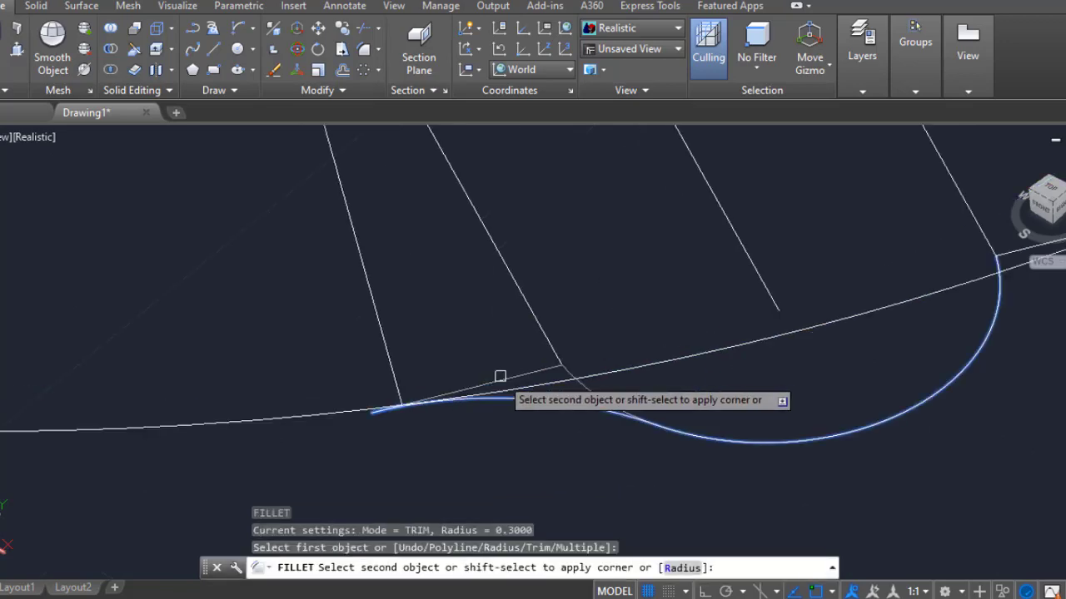
pyautogui.scroll(2, 500, 374)
pyautogui.write('r')
pyautogui.press('Return')
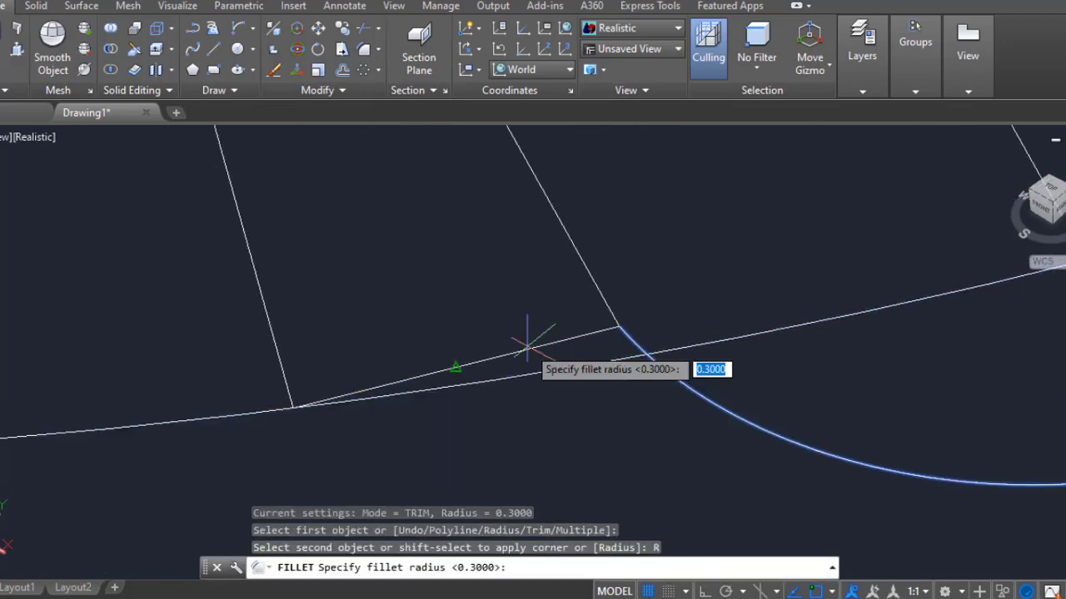
pyautogui.write('0.2')
pyautogui.press('Return')
pyautogui.click(526, 347)
pyautogui.click(653, 293)
pyautogui.click(654, 292)
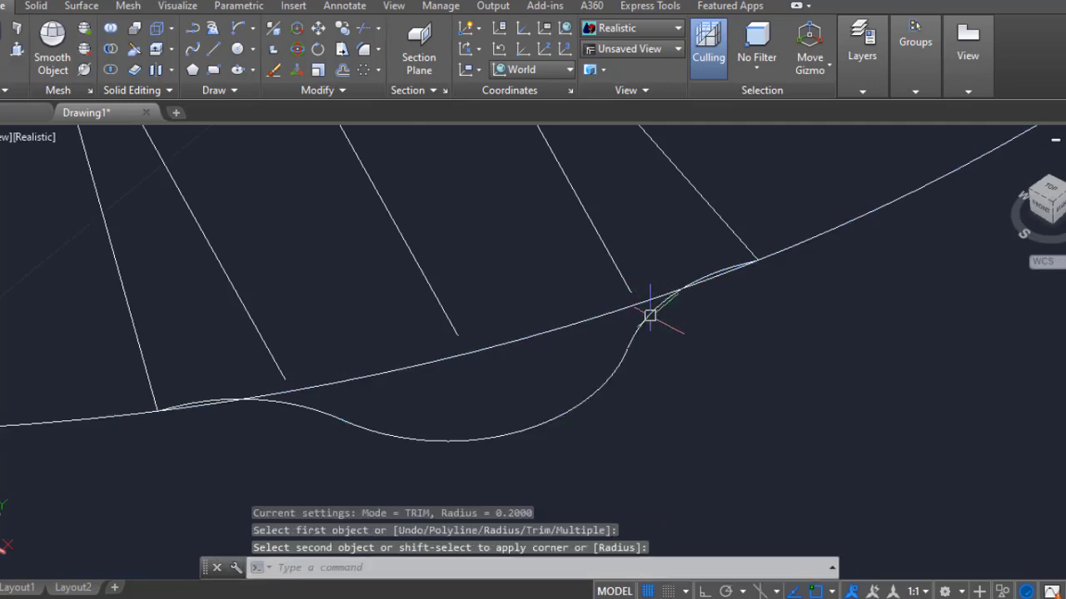
# - Erase the three leftover lines with a crossing window
pyautogui.click(623, 172)
pyautogui.click(195, 261)
pyautogui.write('e')
pyautogui.press('Return')
pyautogui.scroll(-3, 193, 261)
# - Join the first wedge's lines and flute arcs into one closed polyline
pyautogui.press('Return')
pyautogui.click(200, 325)
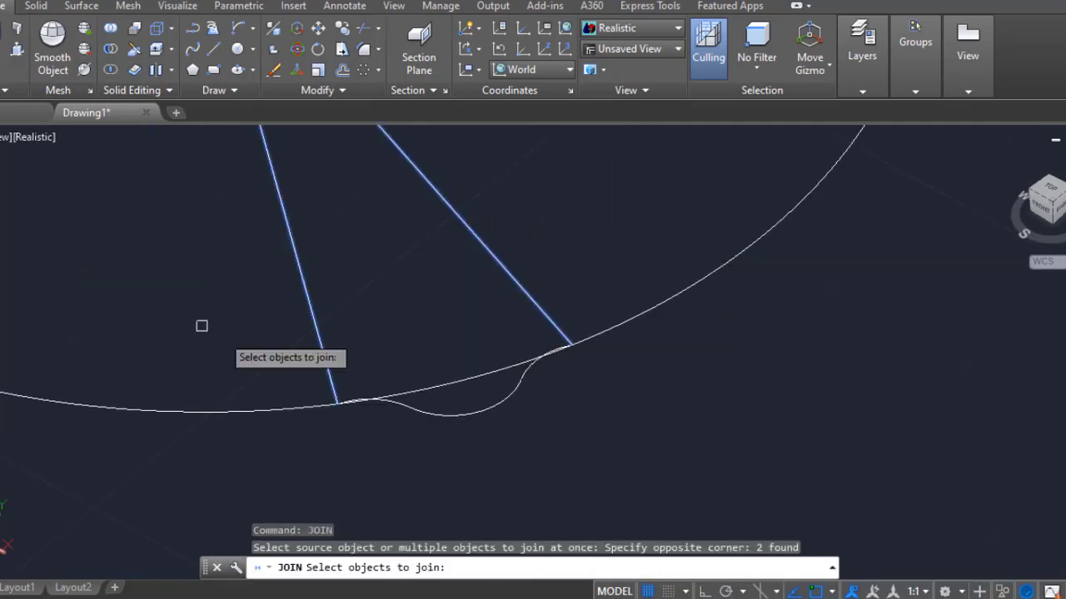
pyautogui.scroll(-2, 450, 424)
pyautogui.scroll(2, 592, 414)
pyautogui.click(349, 262)
pyautogui.click(592, 414)
pyautogui.press('Return')
pyautogui.scroll(-2, 513, 350)
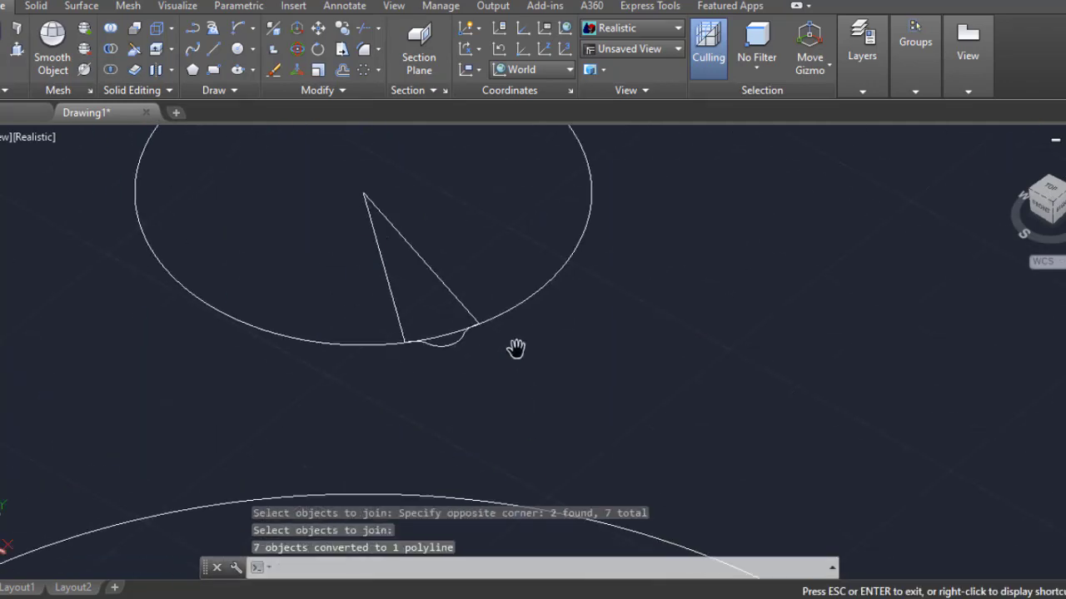
# - Join the triangle profile's pieces into a single polyline
pyautogui.press('Return')
pyautogui.click(410, 217)
pyautogui.click(621, 430)
pyautogui.press('Return')
pyautogui.scroll(2, 467, 364)
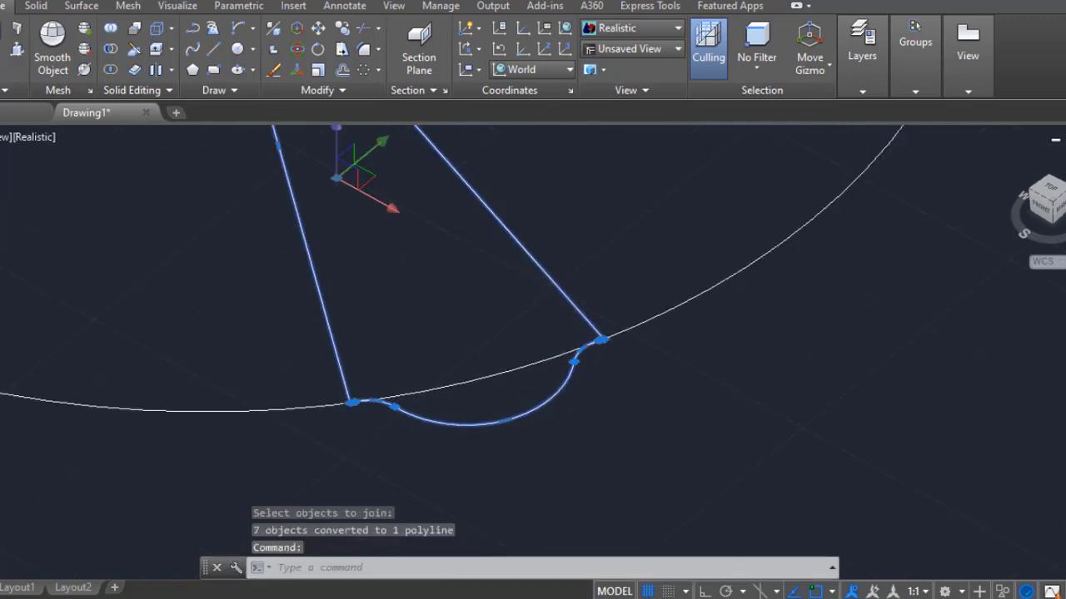
pyautogui.scroll(-4, 625, 278)
# - Join the other wedge profile and its remaining lines into one polyline
pyautogui.press('Return')
pyautogui.click(540, 350)
pyautogui.click(671, 479)
pyautogui.click(371, 261)
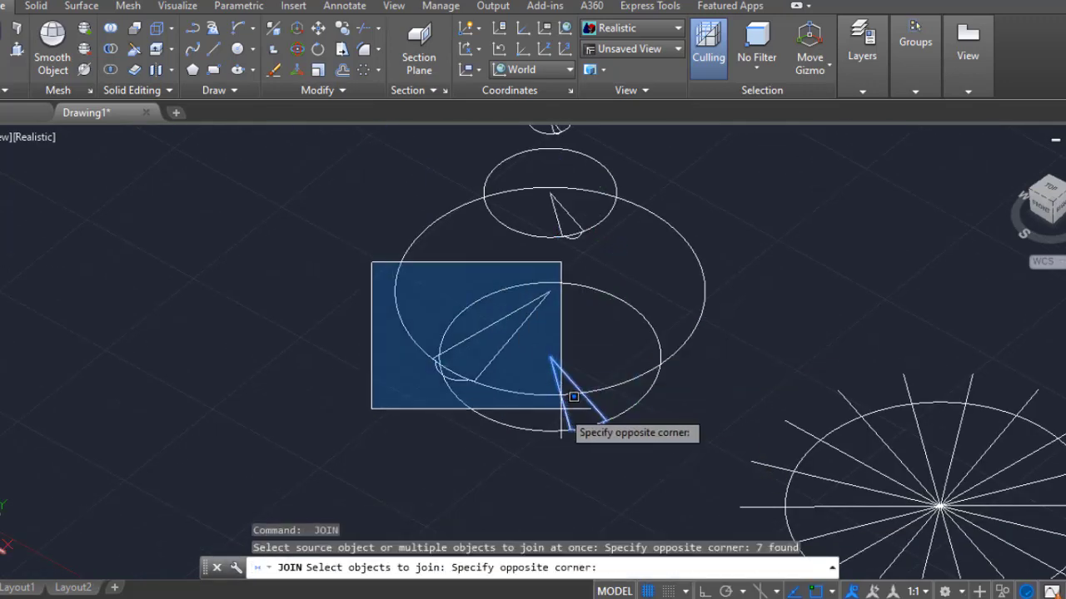
pyautogui.click(559, 428)
pyautogui.press('Return')
pyautogui.scroll(3, 481, 393)
# - Rotate the first two wedge sections about the circle centre by different angles
pyautogui.write('ro')
pyautogui.press('Return')
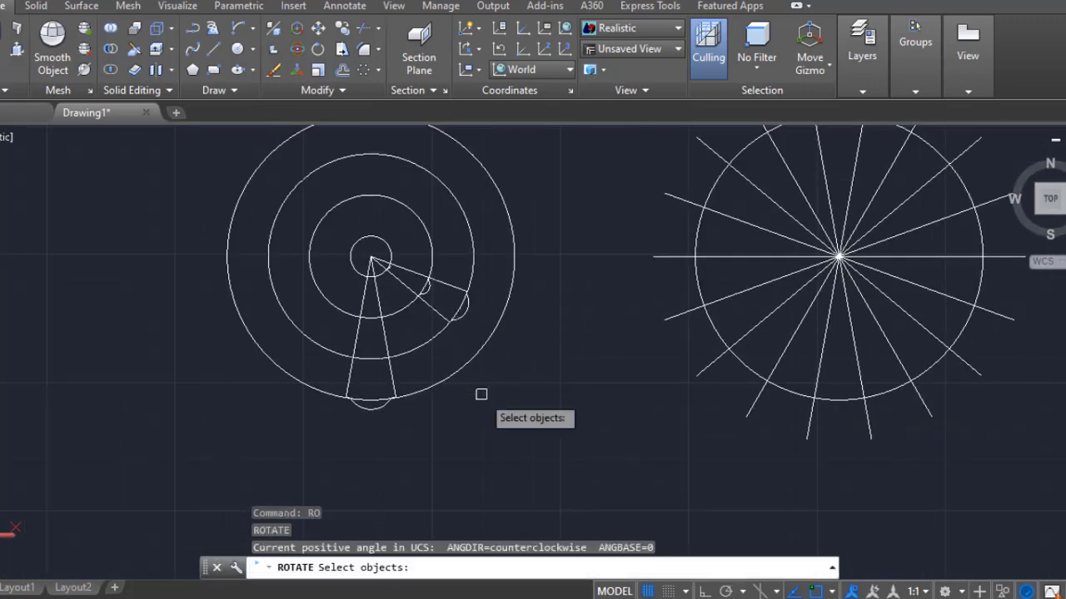
pyautogui.press('Return')
pyautogui.click(371, 257)
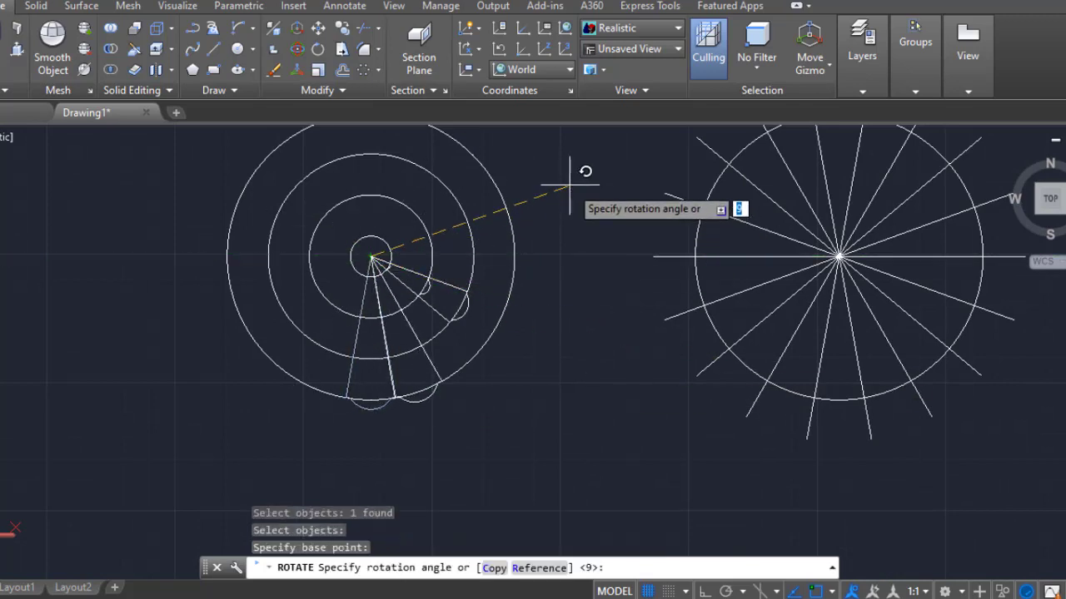
pyautogui.click(569, 188)
pyautogui.press('Return')
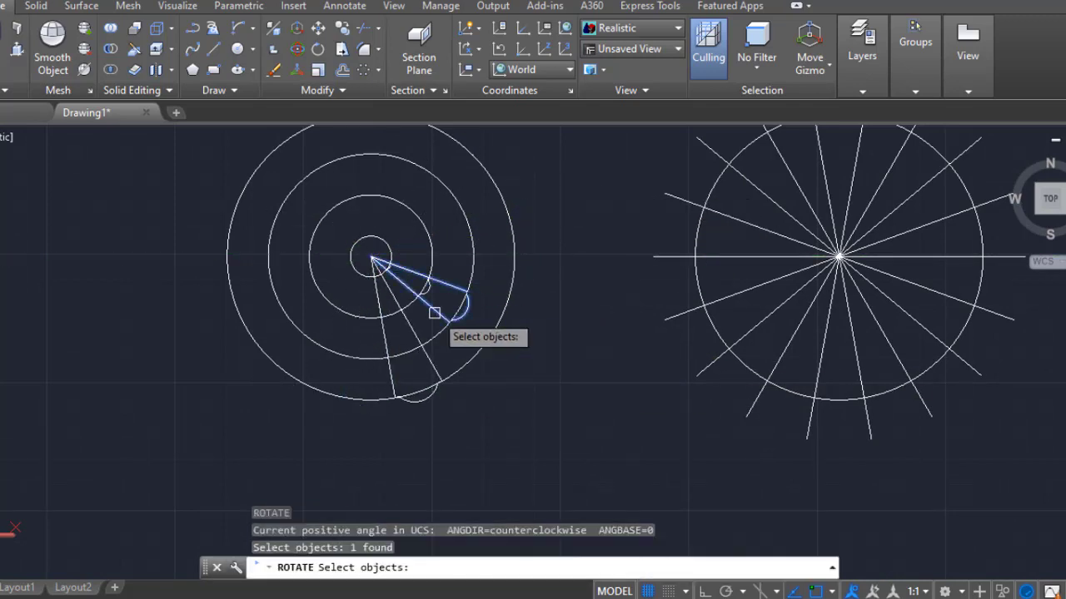
pyautogui.click(439, 308)
pyautogui.press('Return')
pyautogui.click(371, 257)
pyautogui.click(456, 401)
# - Rotate the remaining wedge sections about the circle centre to complete the twist
pyautogui.press('Return')
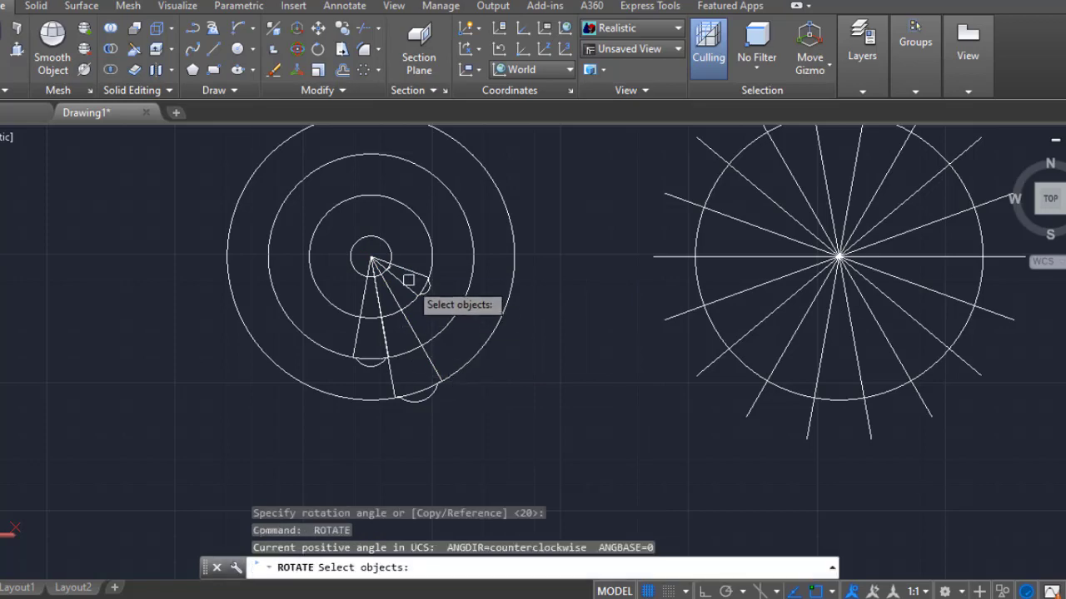
pyautogui.click(369, 255)
pyautogui.press('Return')
pyautogui.click(371, 257)
pyautogui.click(508, 300)
pyautogui.press('Return')
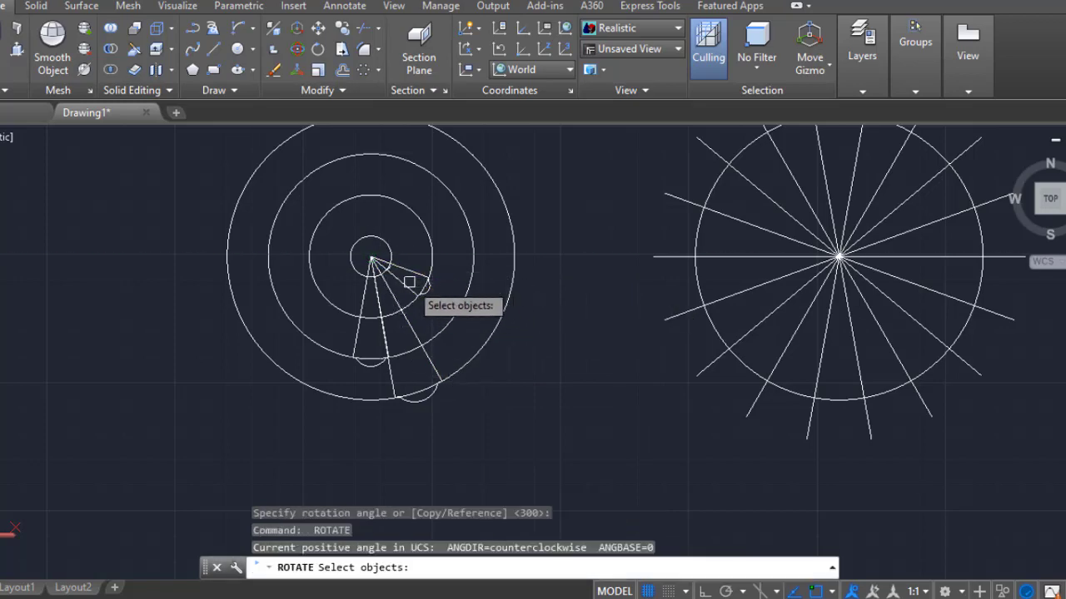
pyautogui.click(371, 257)
pyautogui.click(571, 325)
pyautogui.press('Return')
pyautogui.scroll(6, 379, 264)
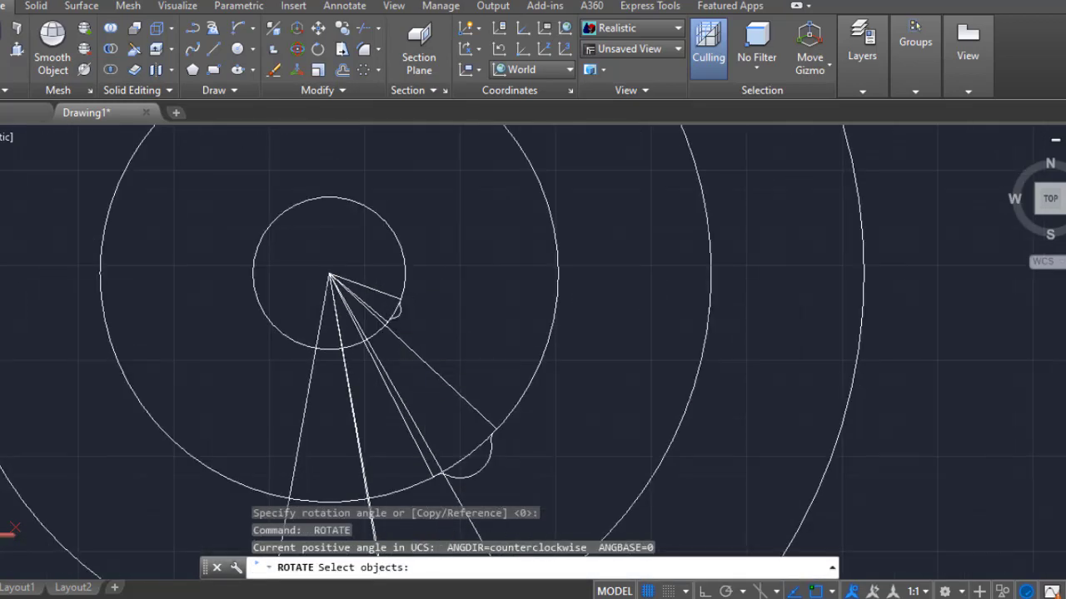
pyautogui.click(367, 258)
pyautogui.press('Return')
pyautogui.click(659, 228)
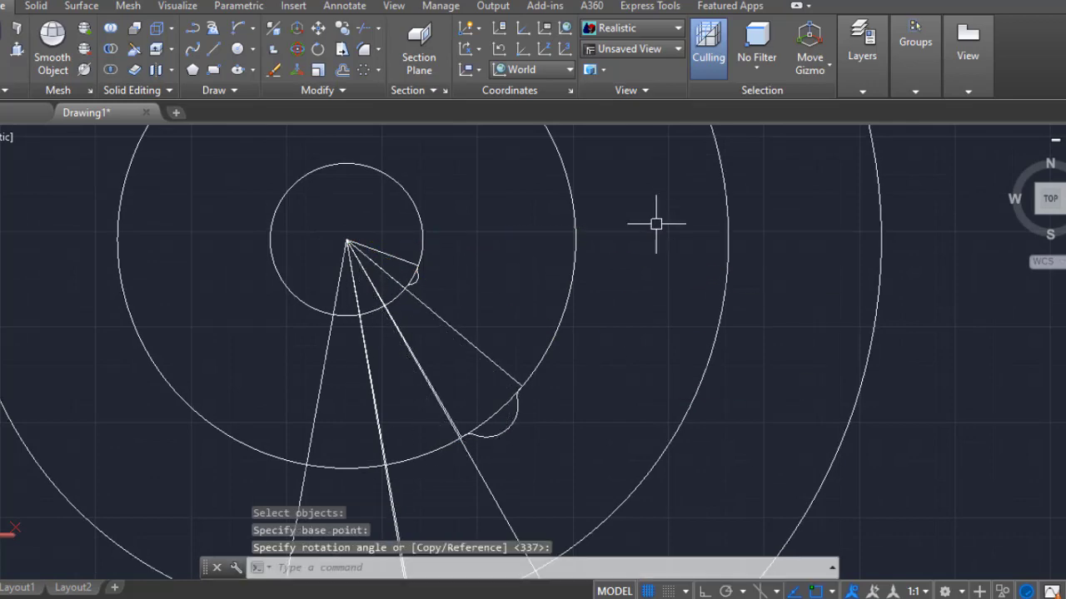
pyautogui.press('Return')
pyautogui.press('Escape')
# - Loft the four stacked wedge sections, bottom to top, into a curving rib surface
pyautogui.scroll(-3, 594, 441)
pyautogui.keyDown('shift'); pyautogui.moveTo(594, 440); pyautogui.dragTo(610, 336, button='middle'); pyautogui.keyUp('shift')
pyautogui.click(4, 49)
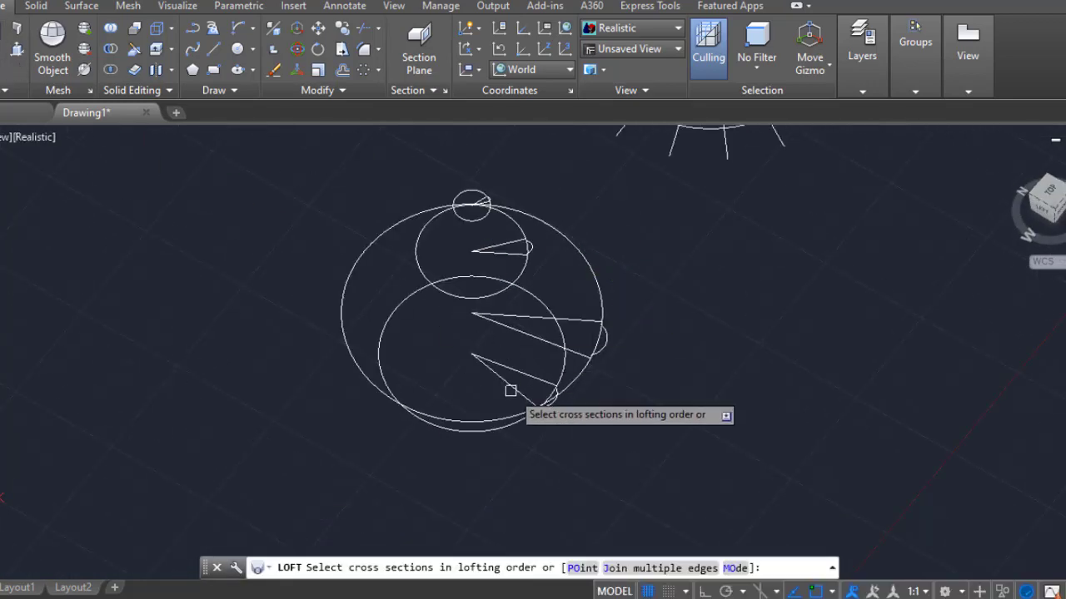
pyautogui.click(509, 388)
pyautogui.click(521, 331)
pyautogui.click(485, 242)
pyautogui.scroll(5, 493, 216)
pyautogui.scroll(-3, 493, 215)
pyautogui.click(553, 299)
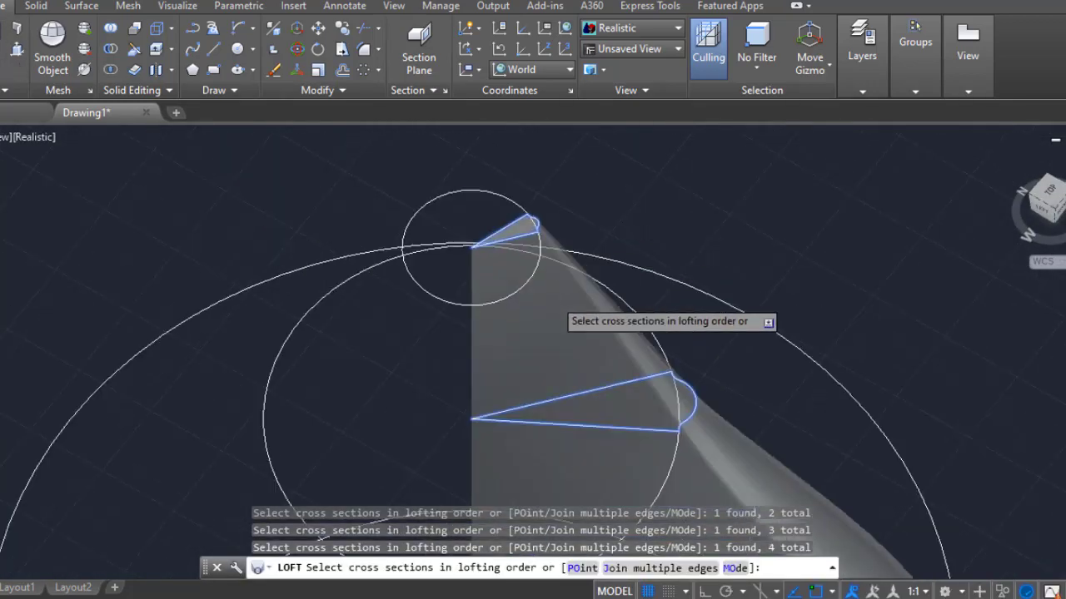
pyautogui.press('Return')
pyautogui.press('Return')
pyautogui.moveTo(553, 300)
pyautogui.keyDown('shift'); pyautogui.mouseDown(button='middle')
pyautogui.moveTo(879, 436)
pyautogui.moveTo(608, 421)
pyautogui.moveTo(602, 358)
pyautogui.moveTo(694, 359)
pyautogui.moveTo(580, 404)
pyautogui.moveTo(697, 464)
pyautogui.moveTo(633, 461)
pyautogui.moveTo(707, 326)
pyautogui.mouseUp(button='middle'); pyautogui.keyUp('shift')
# - Copy the top circle off to the side of the model
pyautogui.write('co')
pyautogui.press('Return')
pyautogui.click(646, 283)
pyautogui.press('Return')
pyautogui.click(623, 253)
pyautogui.click(183, 285)
pyautogui.press('Escape')
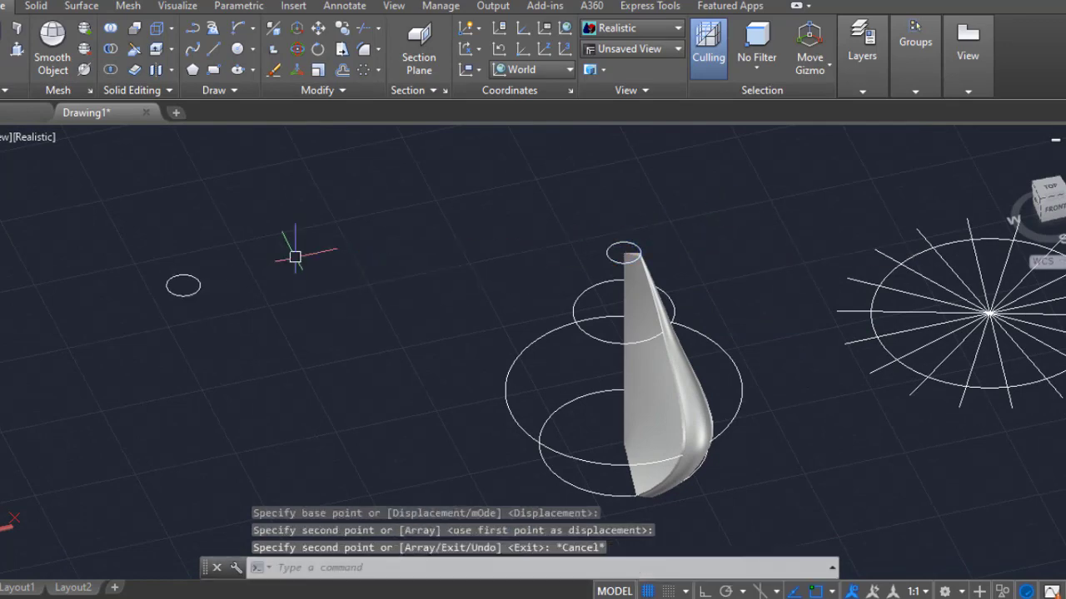
# - Polar-array the lofted rib about the dome centre into 19 items
pyautogui.click(364, 69)
pyautogui.click(666, 463)
pyautogui.press('Return')
pyautogui.click(638, 464)
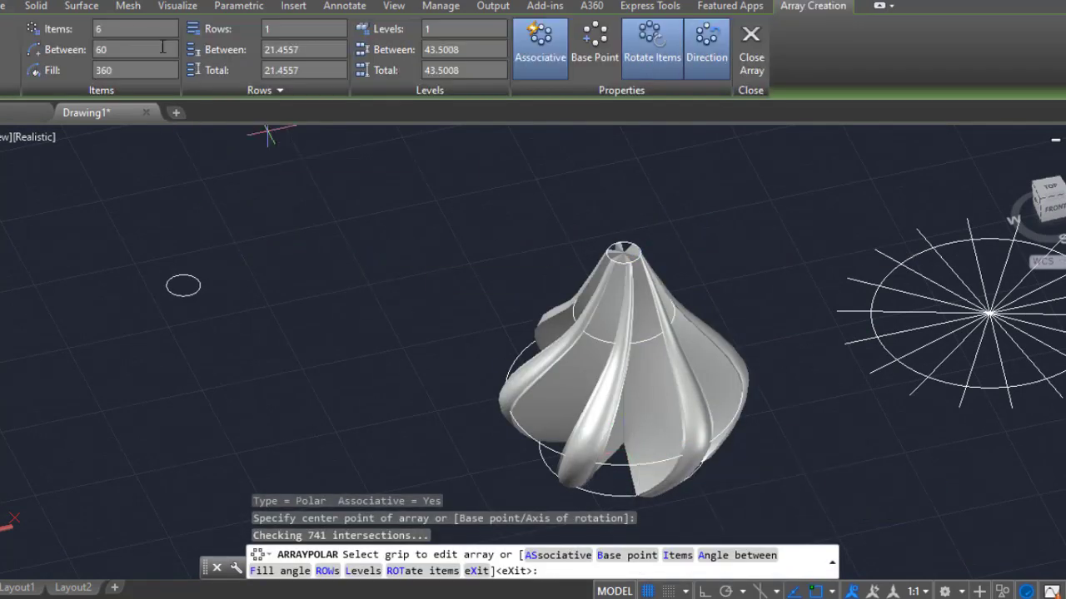
pyautogui.write('18')
pyautogui.press('Return')
pyautogui.keyDown('shift'); pyautogui.moveTo(638, 430); pyautogui.dragTo(613, 439, button='middle'); pyautogui.keyUp('shift')
pyautogui.scroll(3, 711, 441)
pyautogui.scroll(3, 761, 416)
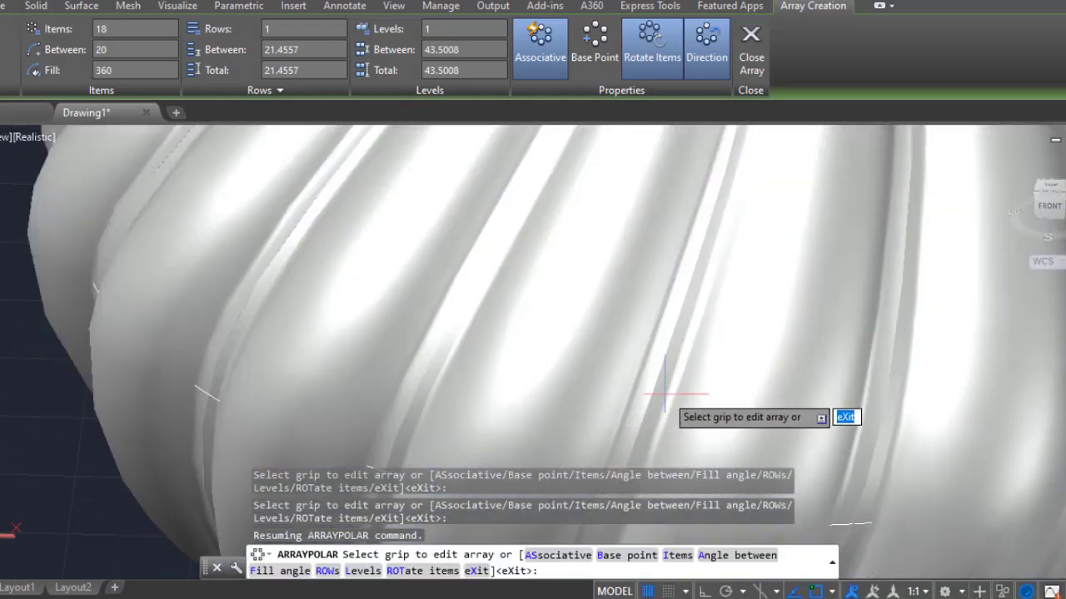
pyautogui.scroll(-2, 208, 283)
pyautogui.write('19')
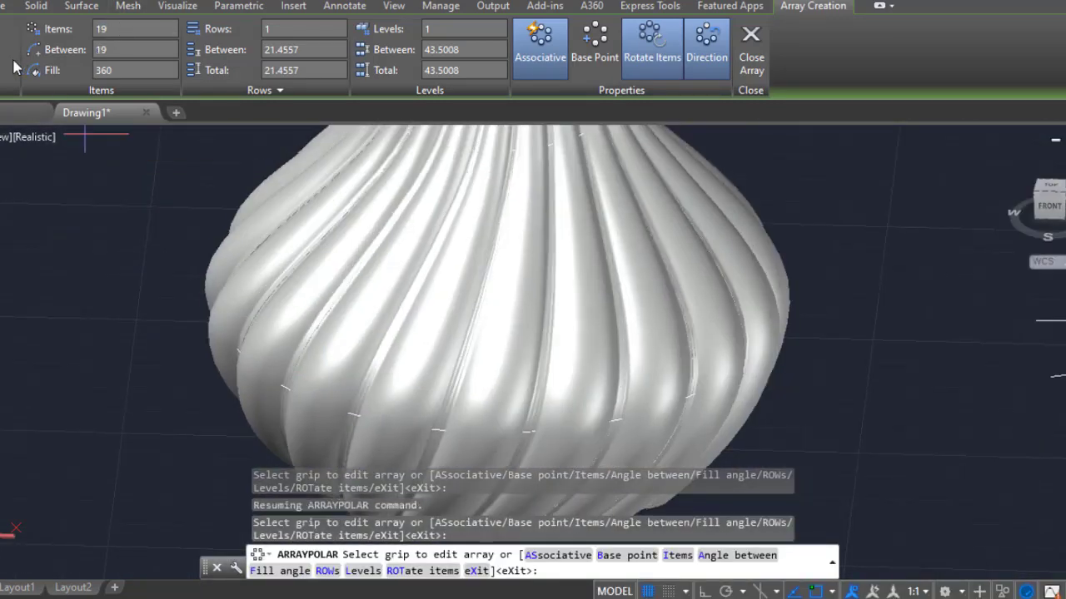
pyautogui.press('Return')
pyautogui.moveTo(499, 333)
pyautogui.keyDown('shift'); pyautogui.mouseDown(button='middle')
pyautogui.moveTo(197, 323)
pyautogui.moveTo(385, 316)
pyautogui.mouseUp(button='middle'); pyautogui.keyUp('shift')
pyautogui.scroll(3, 431, 346)
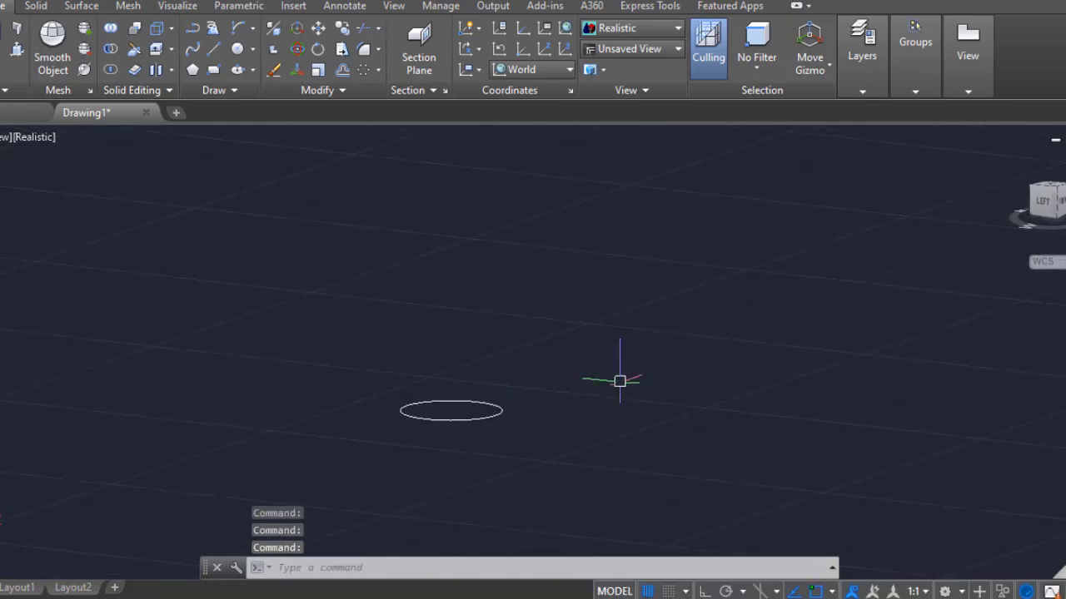
# - Draw a vertical axis line up from the ellipse centre
pyautogui.write('l')
pyautogui.press('Return')
pyautogui.click(471, 450)
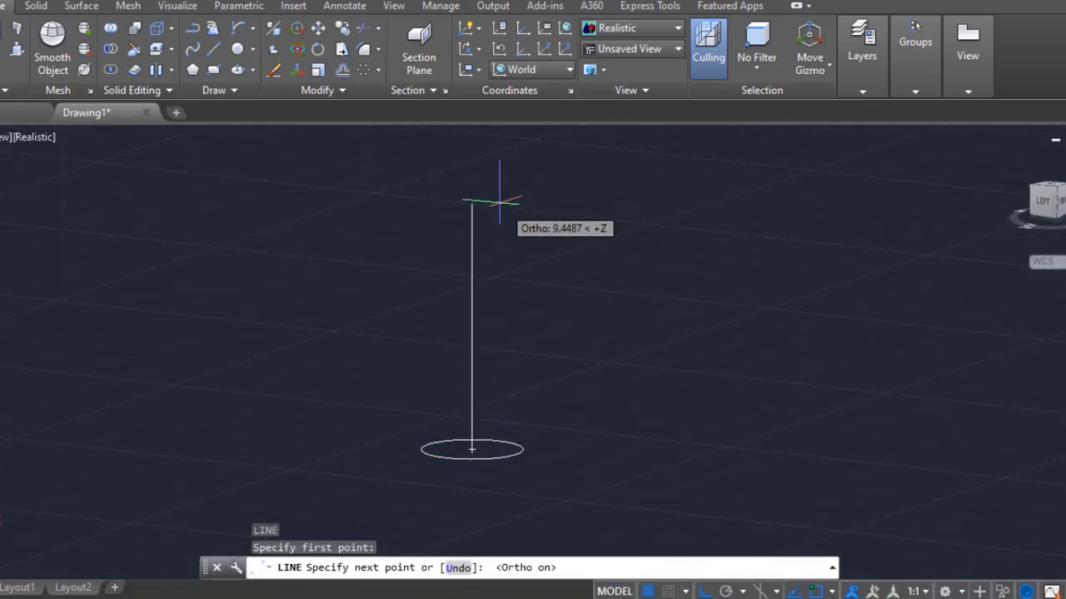
pyautogui.press('Return')
# - Try polyline profiles from the line's top, cancel them, and erase the leftover object
pyautogui.write('pl')
pyautogui.press('Return')
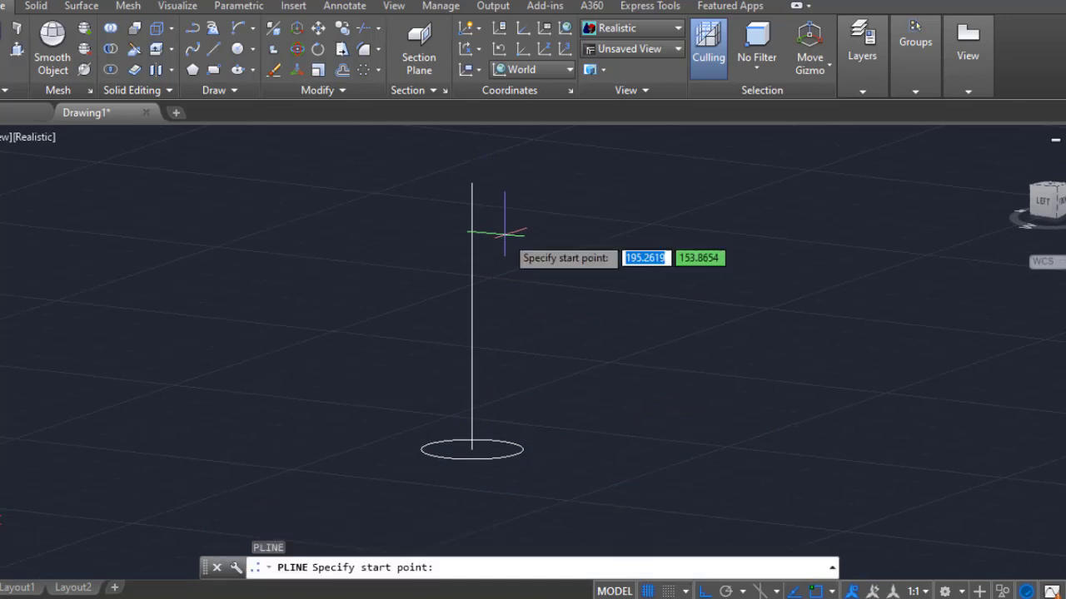
pyautogui.click(471, 182)
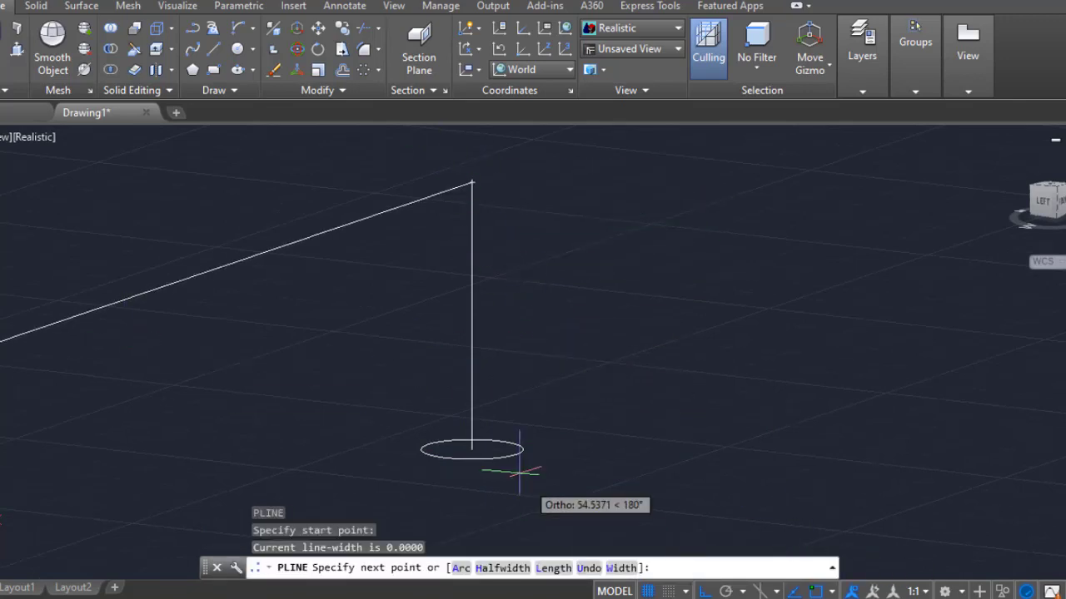
pyautogui.press('Escape')
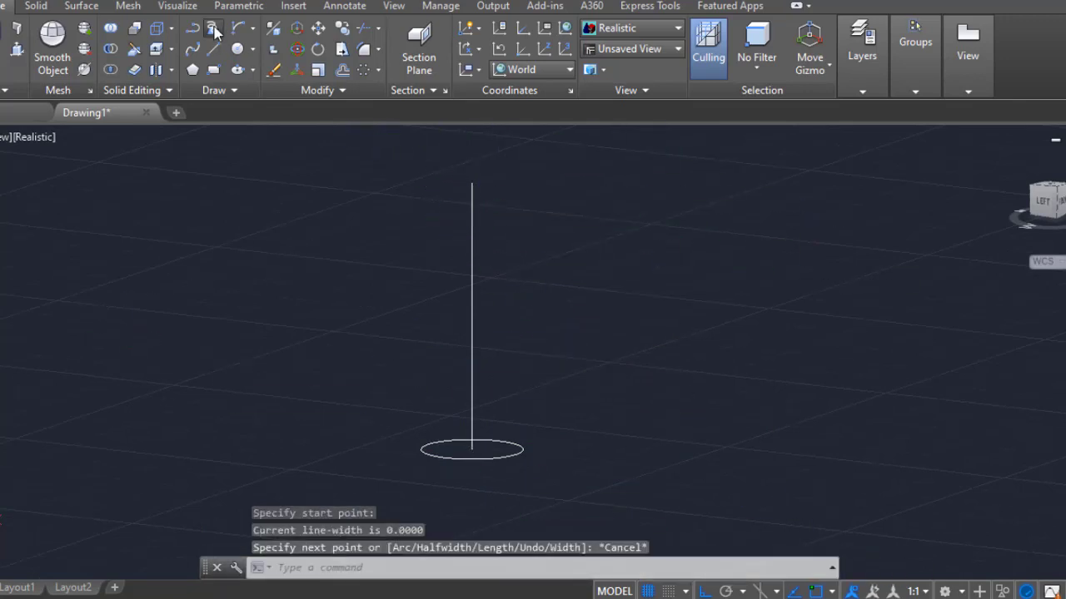
pyautogui.click(214, 31)
pyautogui.click(472, 182)
pyautogui.write('A')
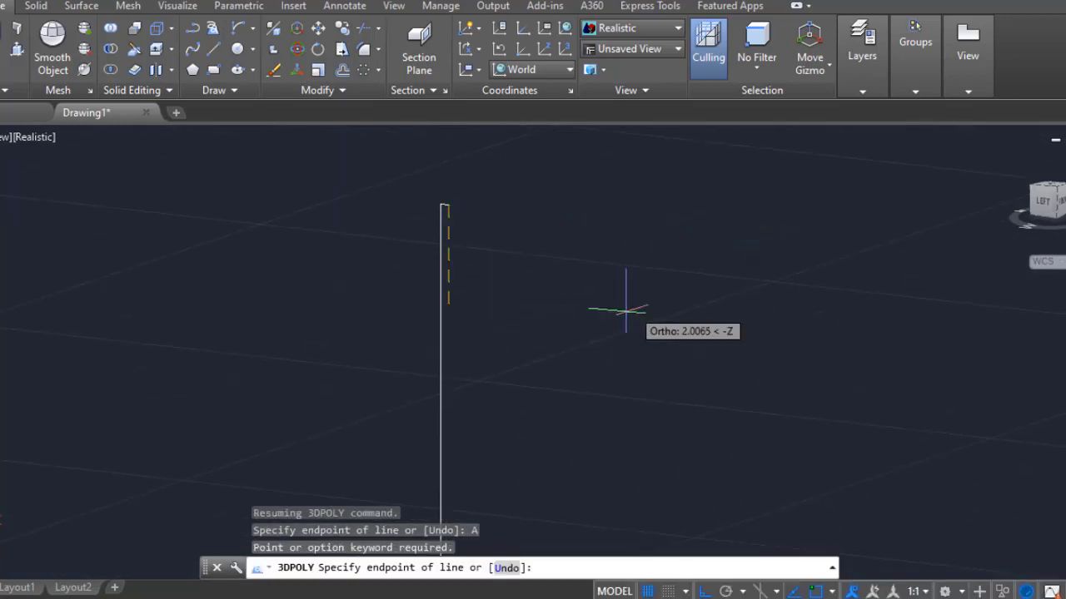
pyautogui.press('Escape')
pyautogui.click(448, 209)
pyautogui.write('e')
pyautogui.press('Return')
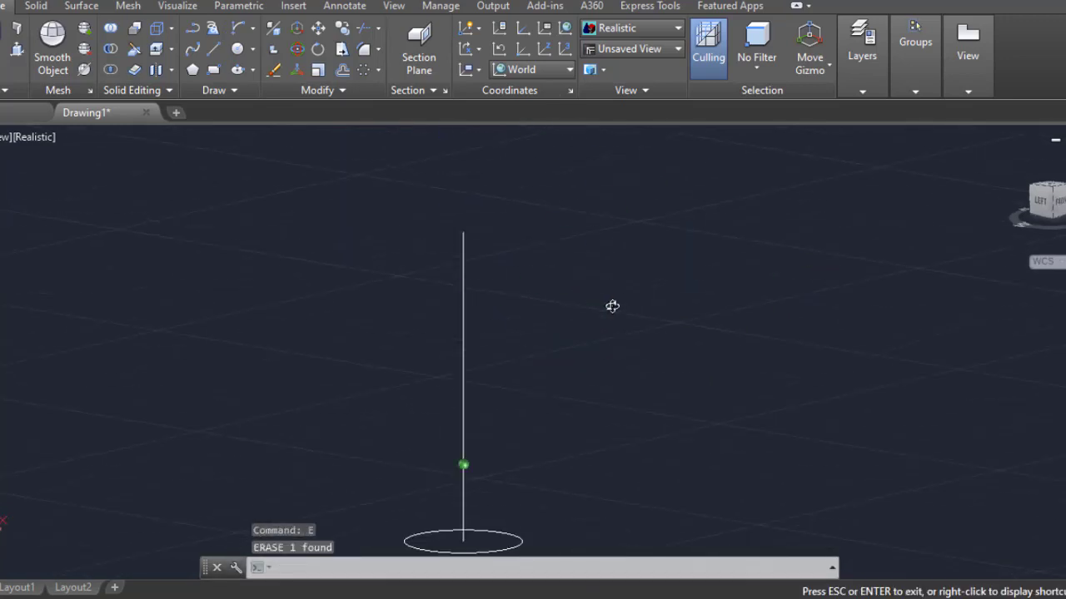
# - Align the UCS to Front and move its origin to the axis line's base
pyautogui.keyDown('shift'); pyautogui.moveTo(612, 306); pyautogui.dragTo(571, 147, button='middle'); pyautogui.keyUp('shift')
pyautogui.click(523, 189)
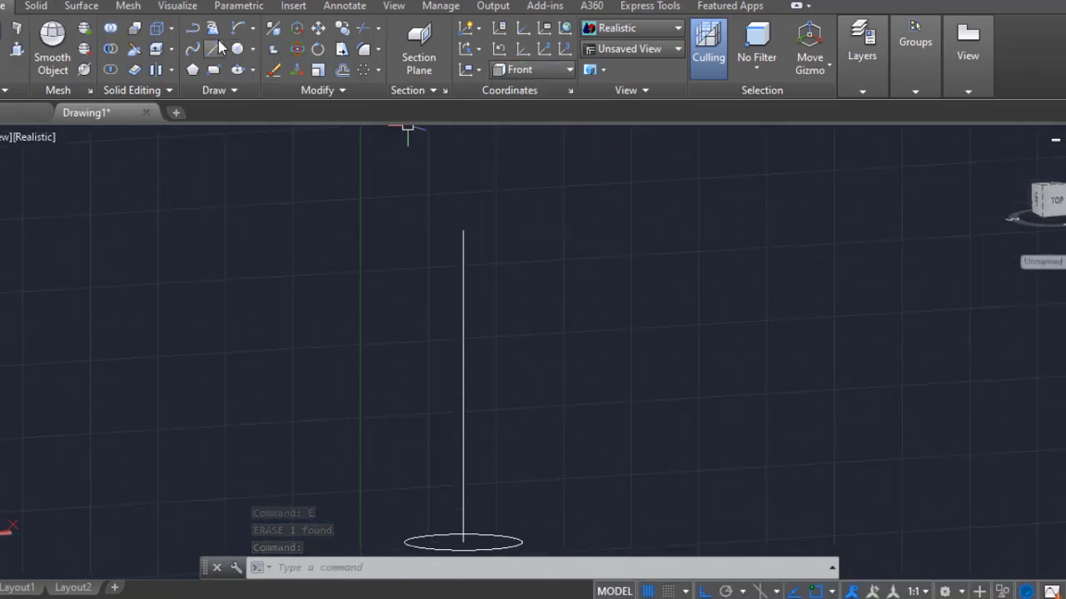
pyautogui.click(216, 47)
pyautogui.click(463, 228)
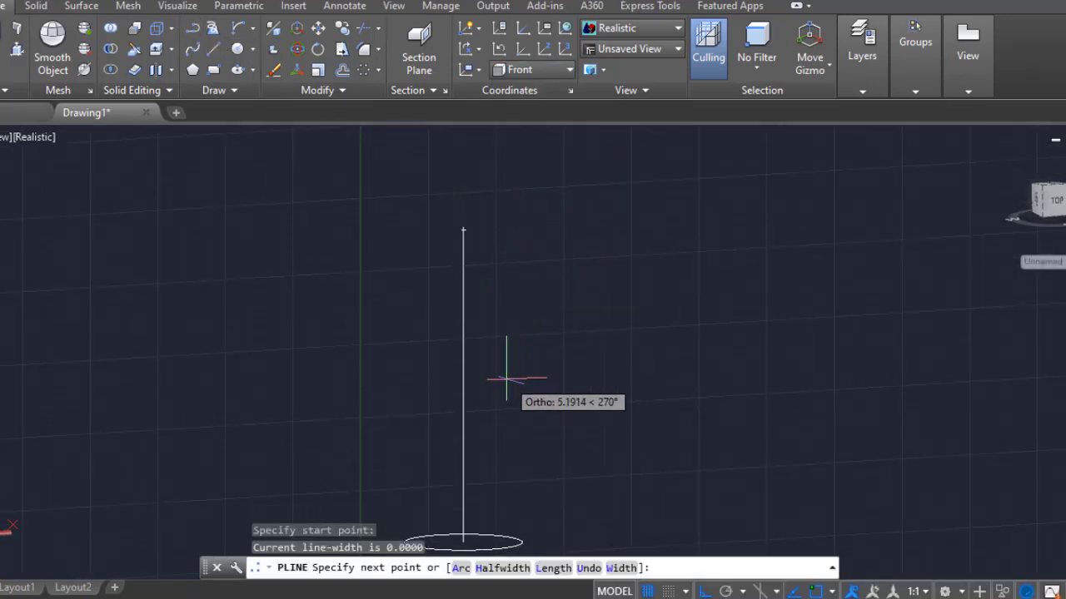
pyautogui.click(550, 330)
pyautogui.keyDown('shift'); pyautogui.moveTo(495, 400); pyautogui.dragTo(466, 309, button='middle'); pyautogui.keyUp('shift')
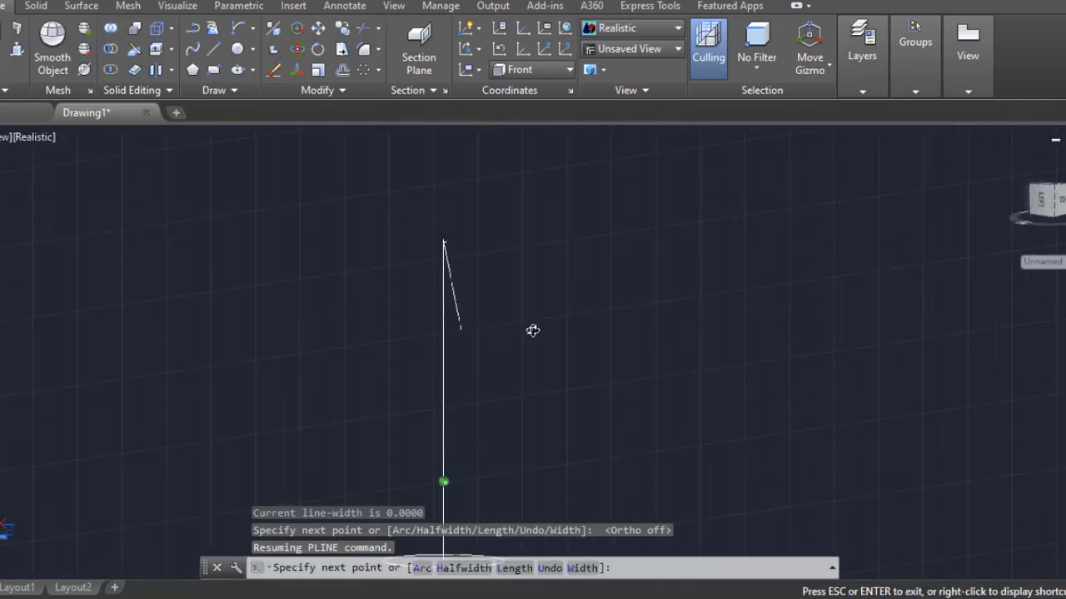
pyautogui.press('Escape')
pyautogui.click(526, 53)
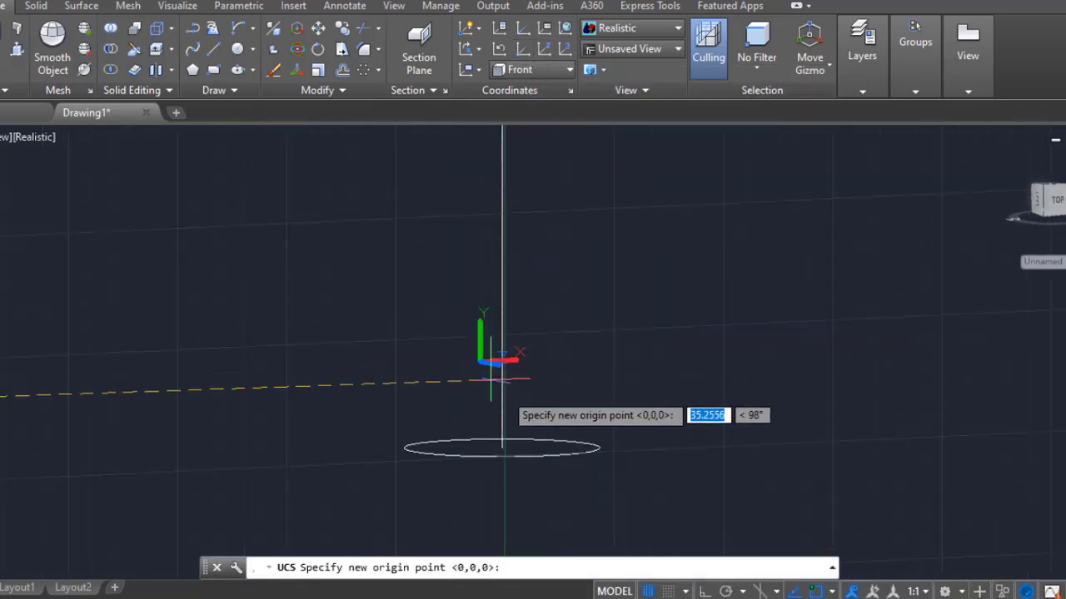
pyautogui.moveTo(567, 383); pyautogui.dragTo(506, 288, button='middle')
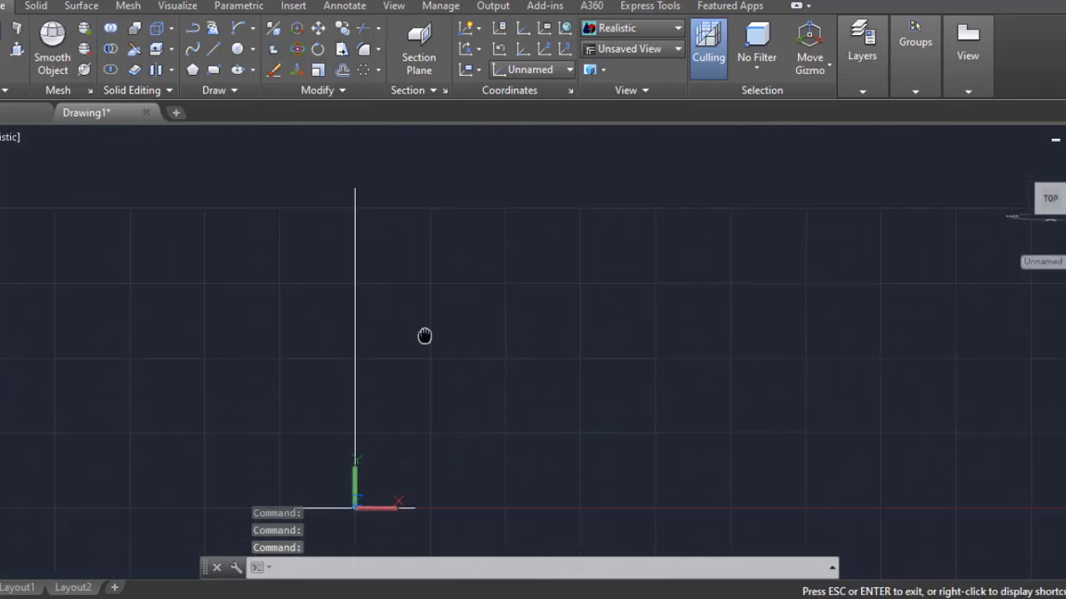
# - Add the next spire profile vertex beside the vertical axis
pyautogui.scroll(5, 371, 233)
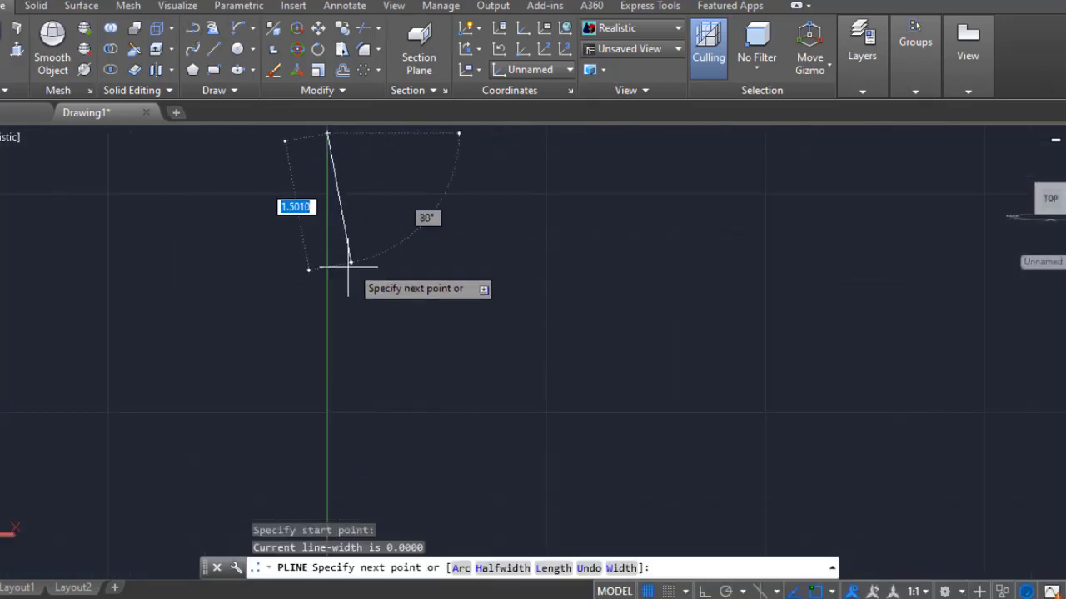
pyautogui.moveTo(334, 167); pyautogui.dragTo(325, 294, button='middle')
pyautogui.scroll(-5, 354, 283)
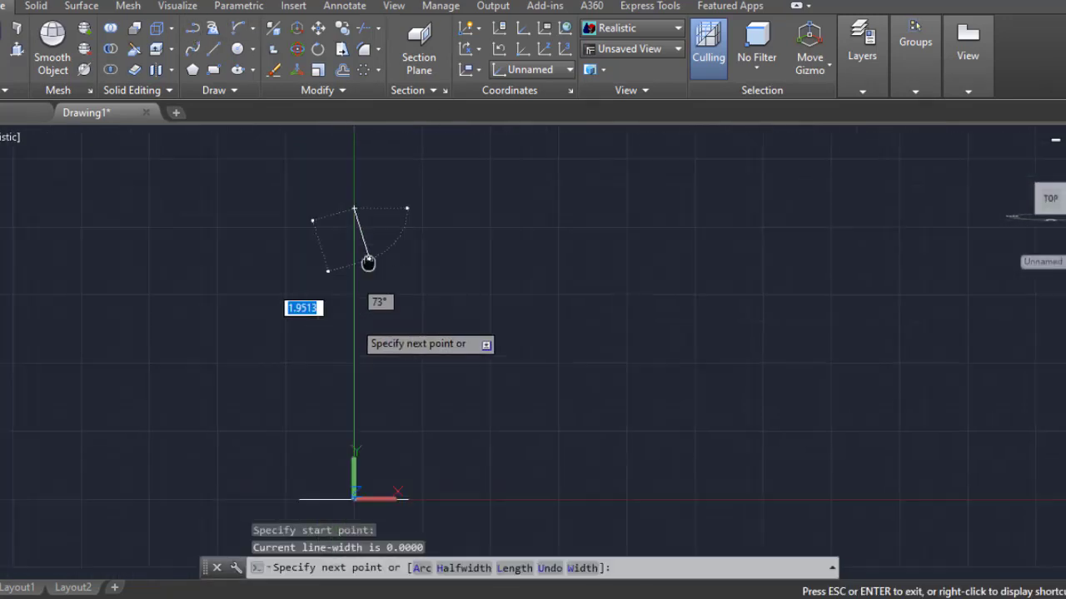
pyautogui.scroll(4, 361, 250)
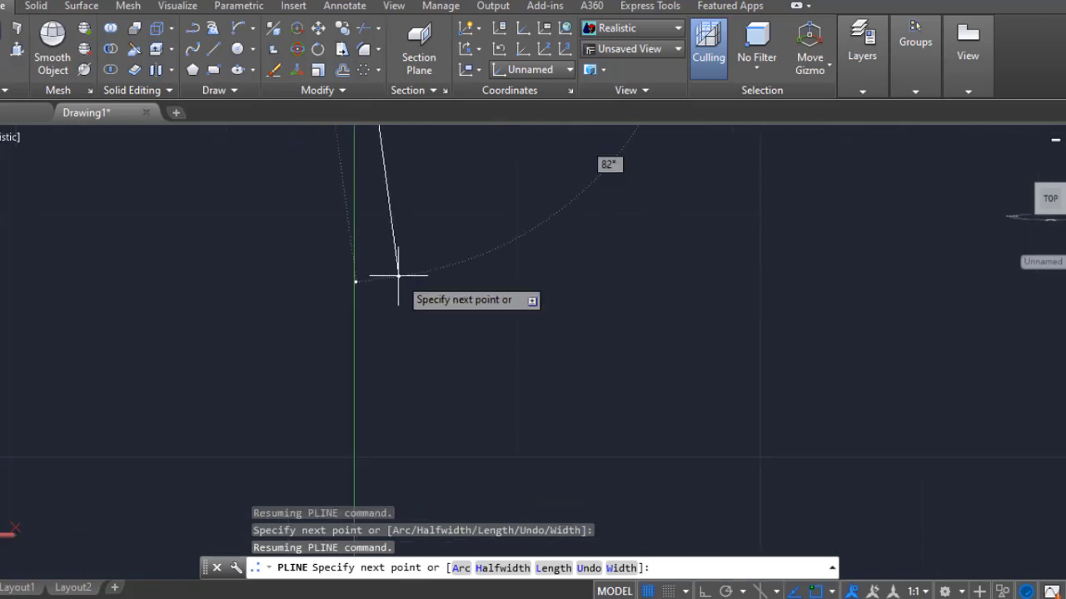
pyautogui.click(385, 263)
pyautogui.scroll(3, 416, 354)
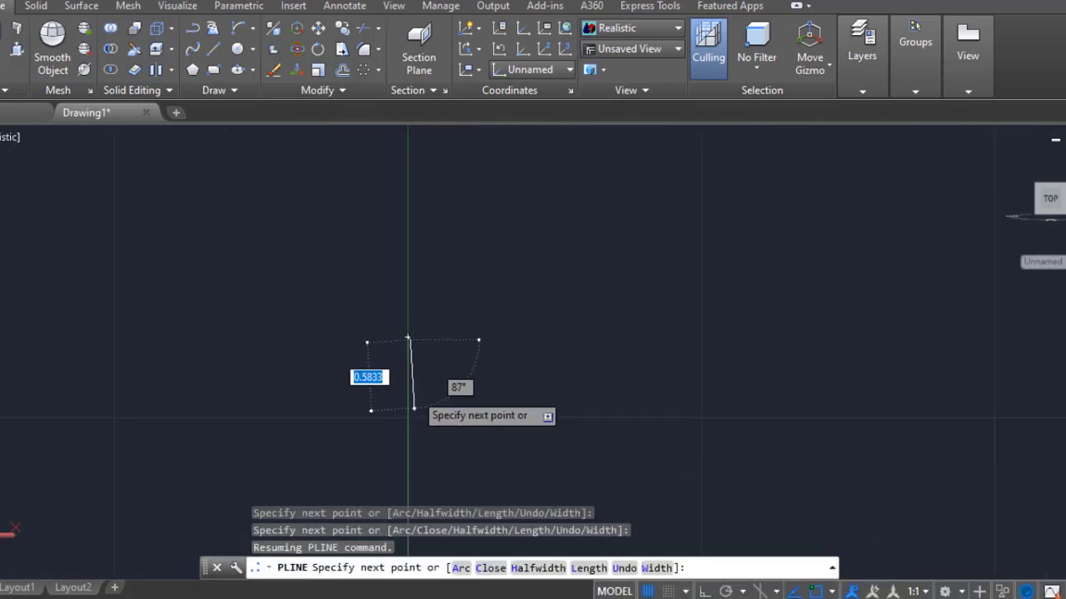
pyautogui.moveTo(414, 409); pyautogui.dragTo(412, 220, button='middle')
pyautogui.scroll(-1, 412, 220)
pyautogui.scroll(3, 414, 230)
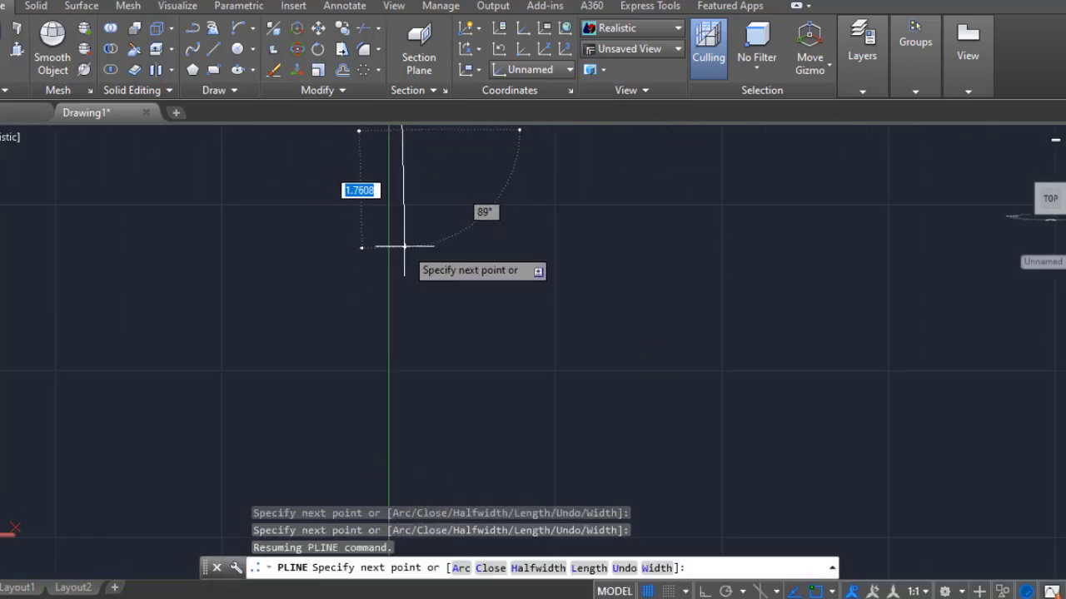
# - Switch the polyline to arc mode and finish the S-curve down to the baseline
pyautogui.write('A')
pyautogui.press('Return')
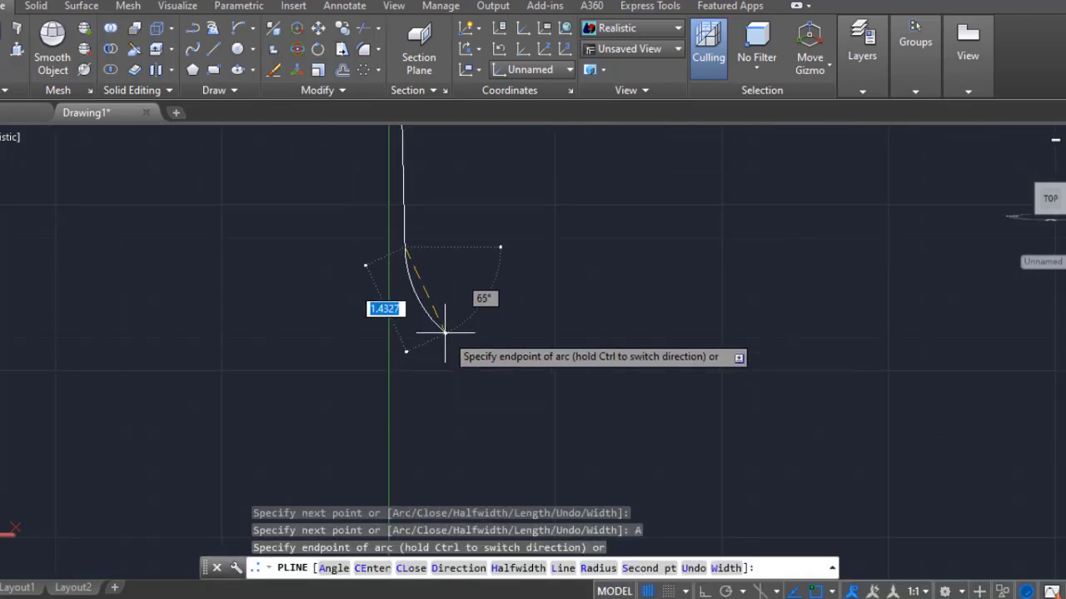
pyautogui.click(444, 332)
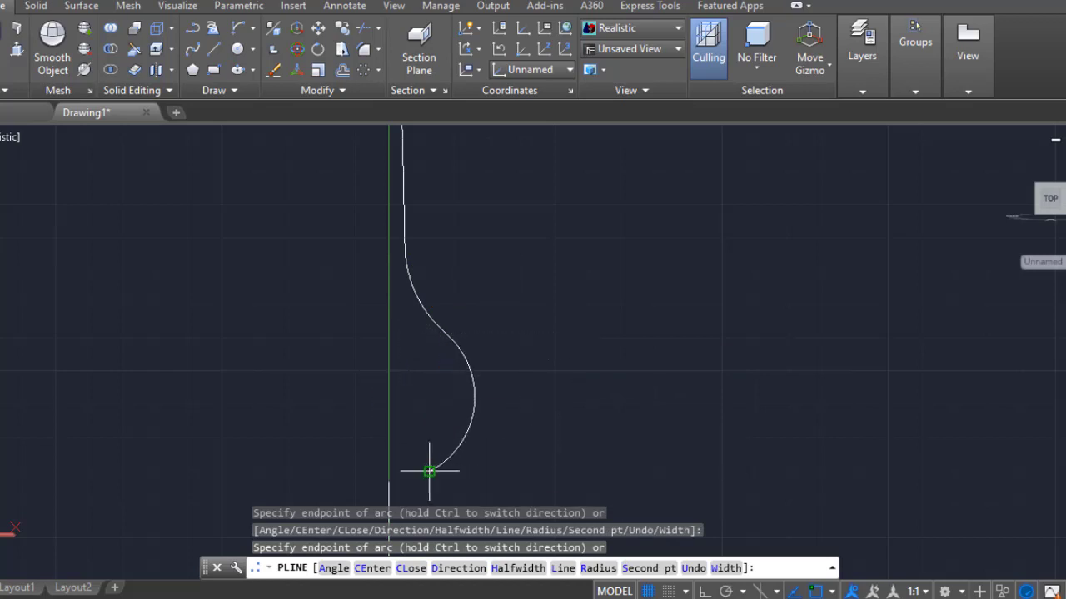
pyautogui.moveTo(429, 471); pyautogui.dragTo(452, 222, button='middle')
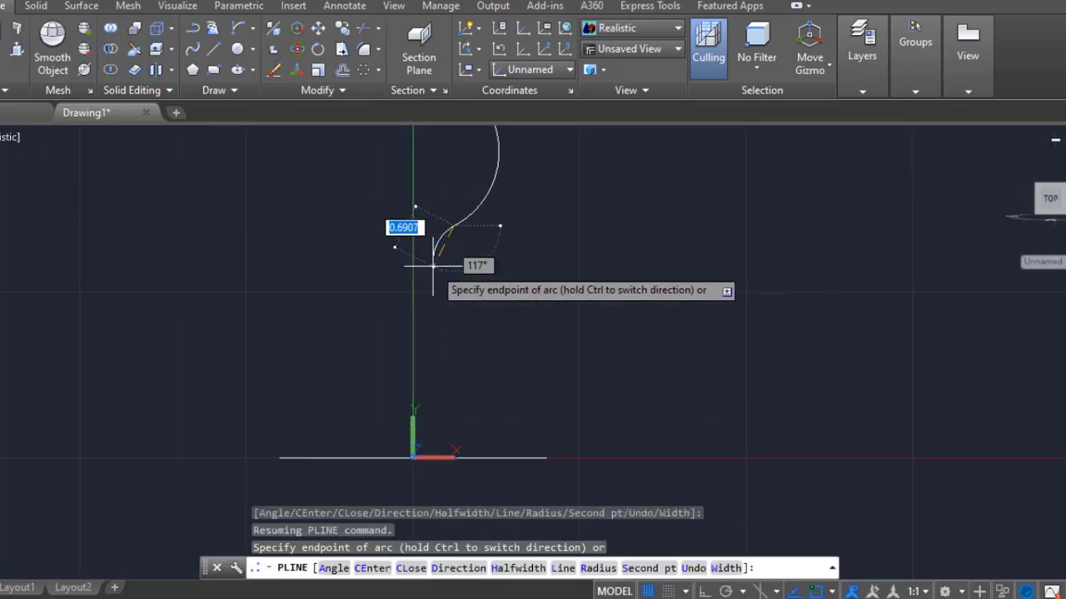
pyautogui.click(545, 459)
pyautogui.press('Return')
# - Orbit to view the spire profile in 3D and restore the World UCS
pyautogui.scroll(-4, 472, 374)
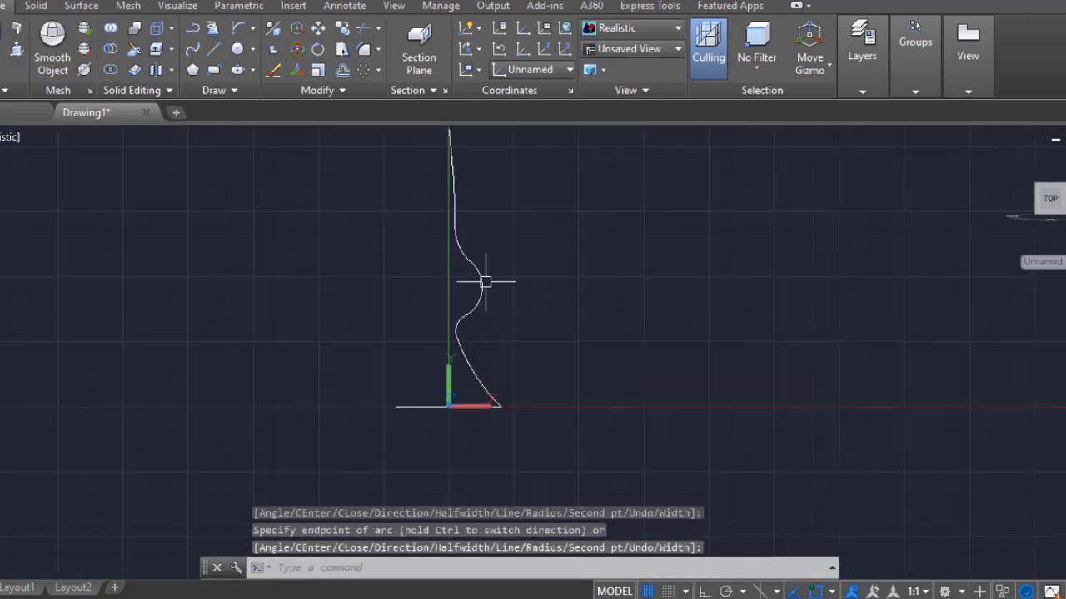
pyautogui.keyDown('shift'); pyautogui.moveTo(510, 359); pyautogui.dragTo(516, 357, button='middle'); pyautogui.keyUp('shift')
pyautogui.scroll(2, 516, 357)
pyautogui.click(531, 69)
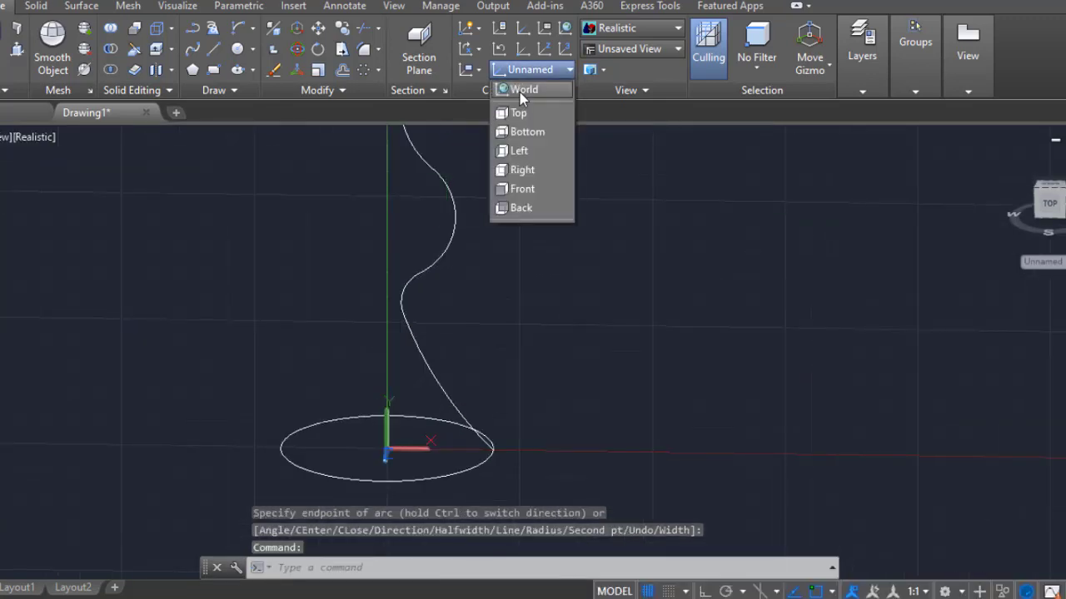
pyautogui.click(521, 88)
pyautogui.write('l')
pyautogui.press('Return')
pyautogui.press('Escape')
pyautogui.scroll(-4, 545, 441)
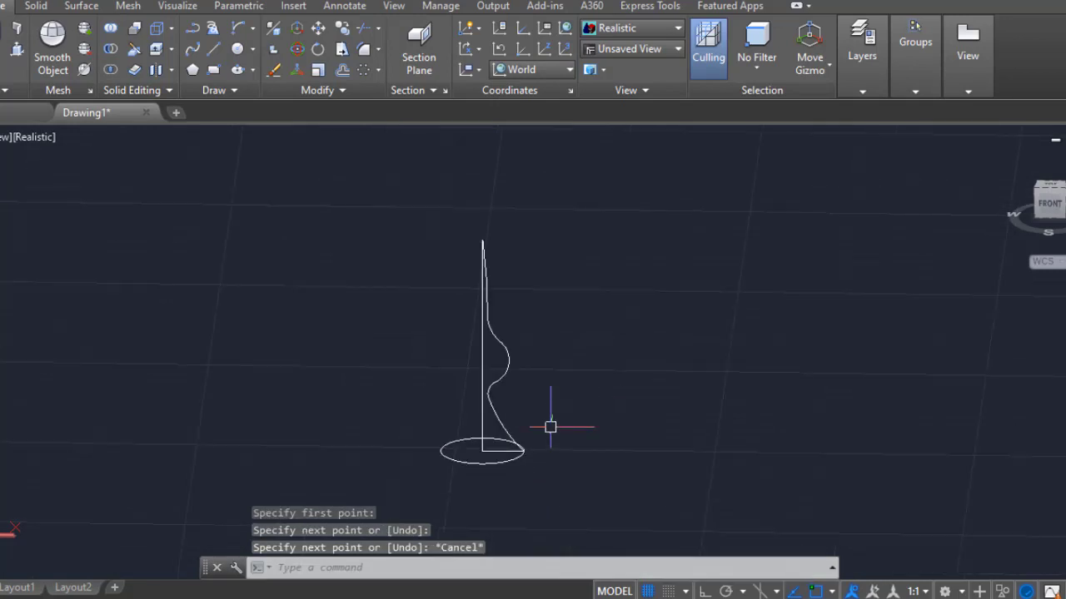
# - Start revolving the profile, then try JOIN on its curves, cancelling both
pyautogui.click(3, 75)
pyautogui.click(508, 362)
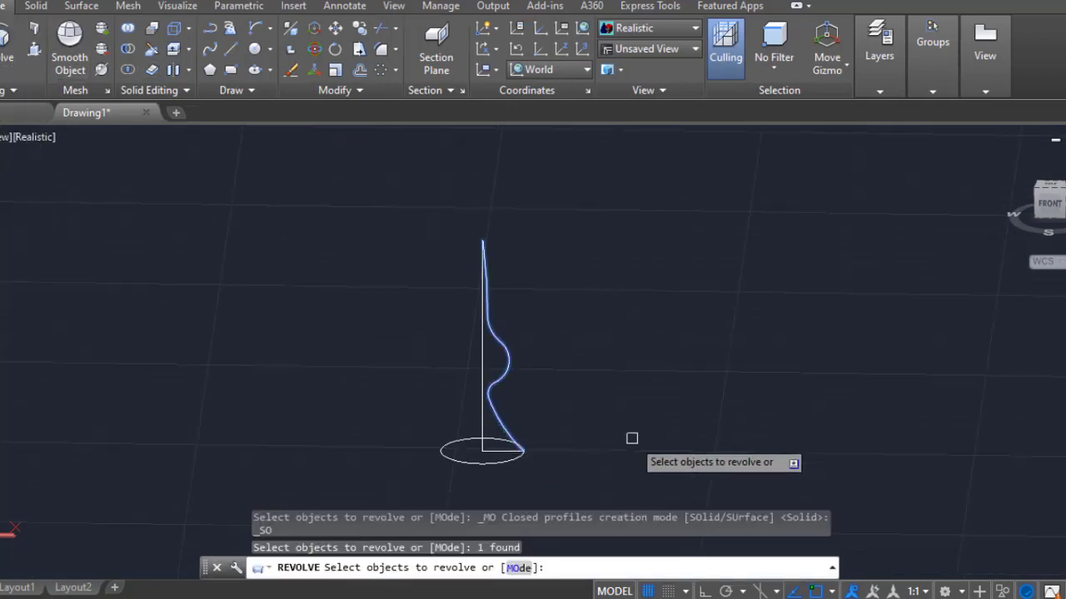
pyautogui.press('Escape')
pyautogui.write('join')
pyautogui.press('Return')
pyautogui.click(482, 454)
pyautogui.press('Escape')
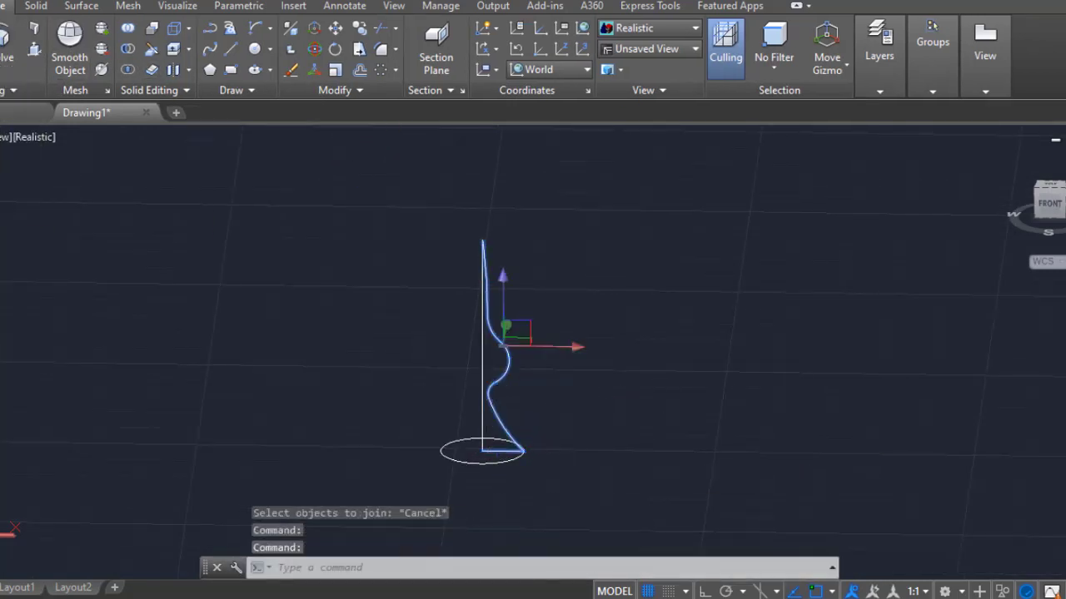
# - Revolve the profile curve 360° about a vertical axis from its base to its top
pyautogui.click(6, 46)
pyautogui.click(493, 416)
pyautogui.press('Return')
pyautogui.click(483, 450)
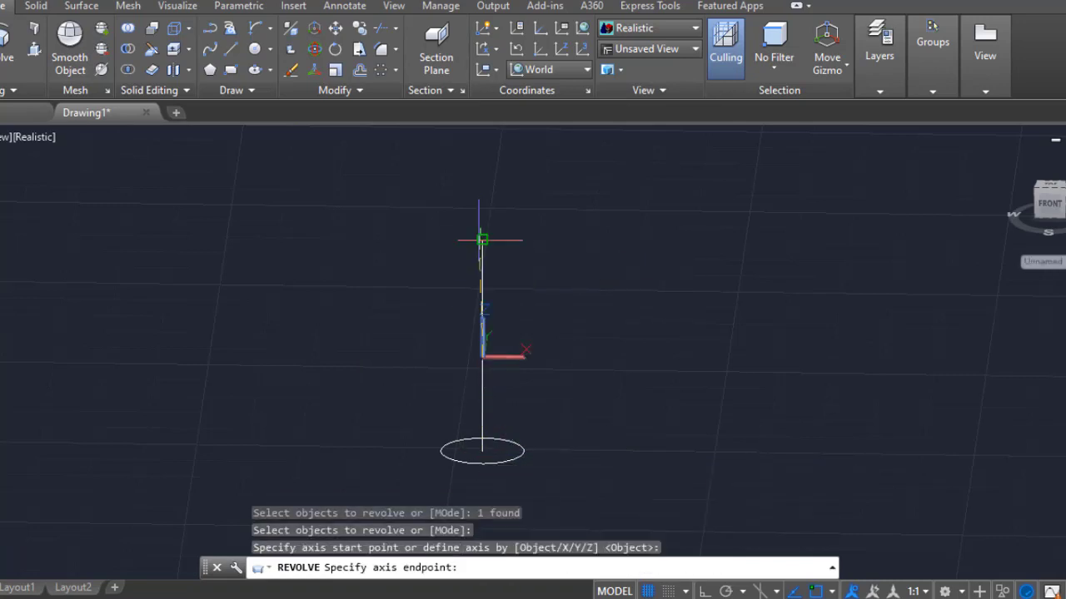
pyautogui.click(483, 243)
pyautogui.write('360')
pyautogui.press('Return')
pyautogui.scroll(-3, 541, 378)
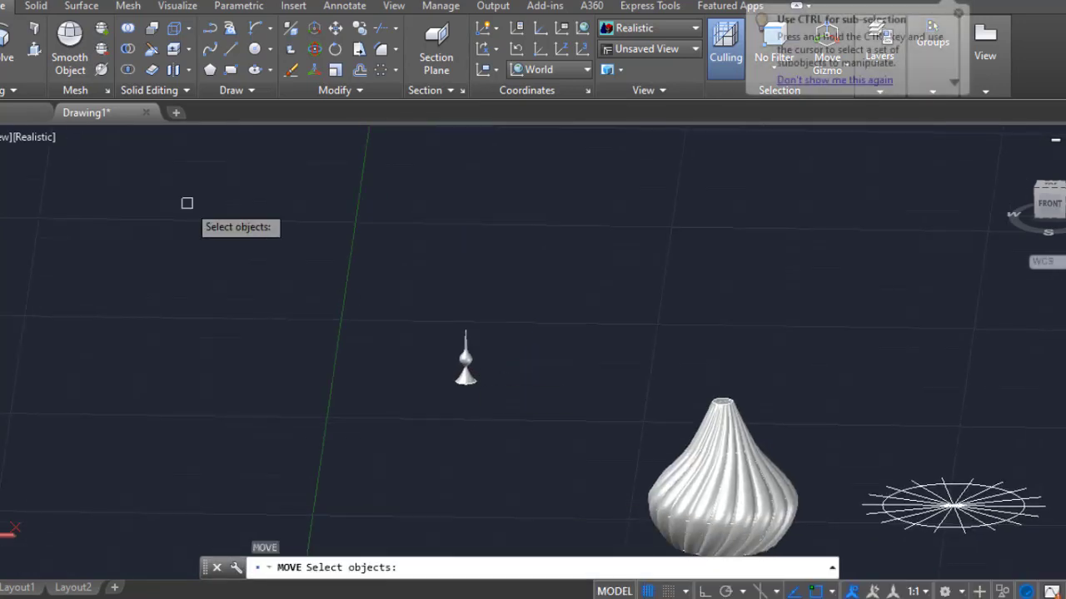
# - Switch to wireframe display and start moving the finial, then undo the view change
pyautogui.click(186, 202)
pyautogui.press('Escape')
pyautogui.press('Escape')
pyautogui.click(33, 137)
pyautogui.click(76, 182)
pyautogui.write('m')
pyautogui.press('Return')
pyautogui.click(466, 359)
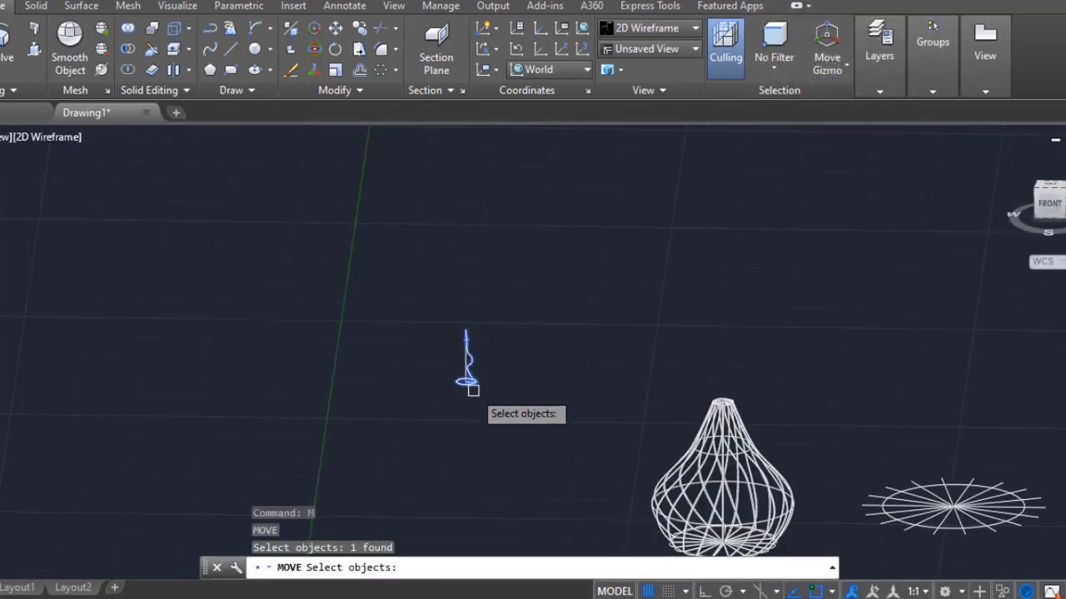
pyautogui.scroll(5, 420, 342)
pyautogui.hotkey('ctrl', 'z')
# - Select the spire profile and toggle between realistic and wireframe visual styles
pyautogui.click(7, 46)
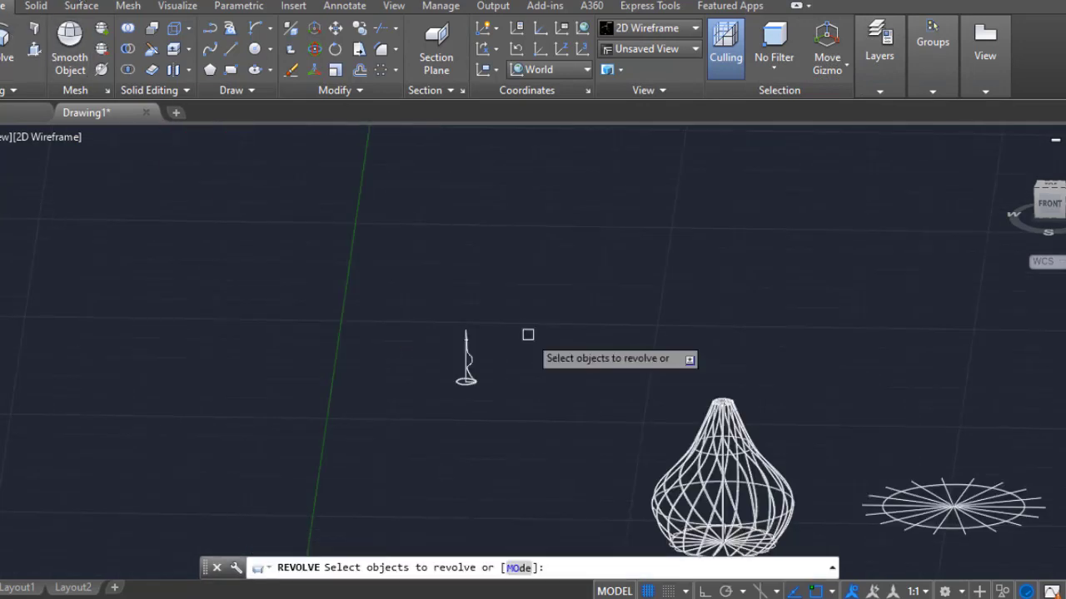
pyautogui.scroll(5, 482, 361)
pyautogui.scroll(-2, 509, 350)
pyautogui.press('Escape')
pyautogui.click(455, 355)
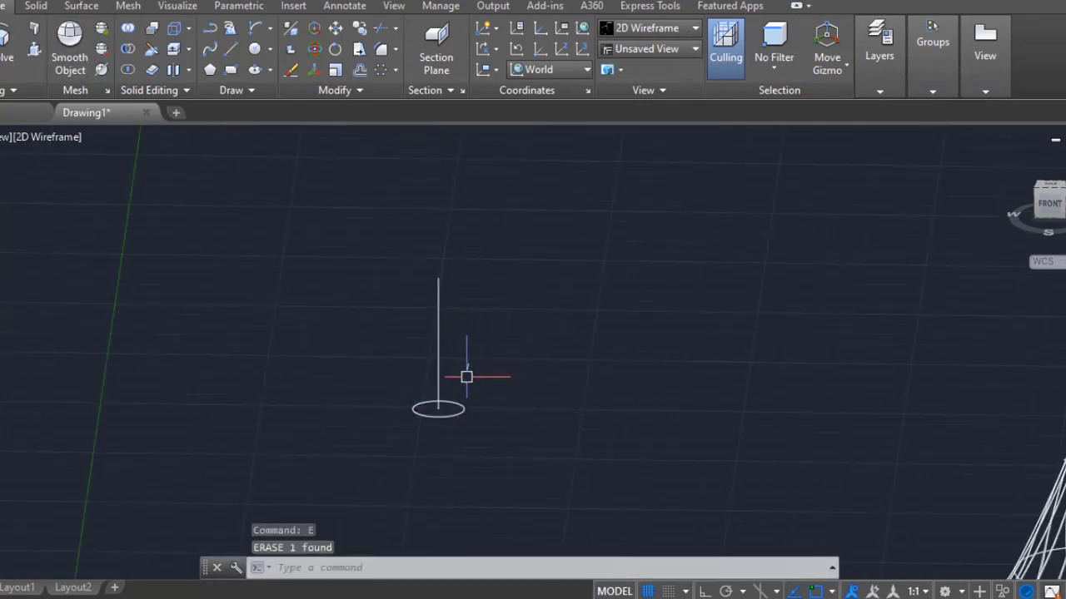
pyautogui.click(46, 137)
pyautogui.click(134, 239)
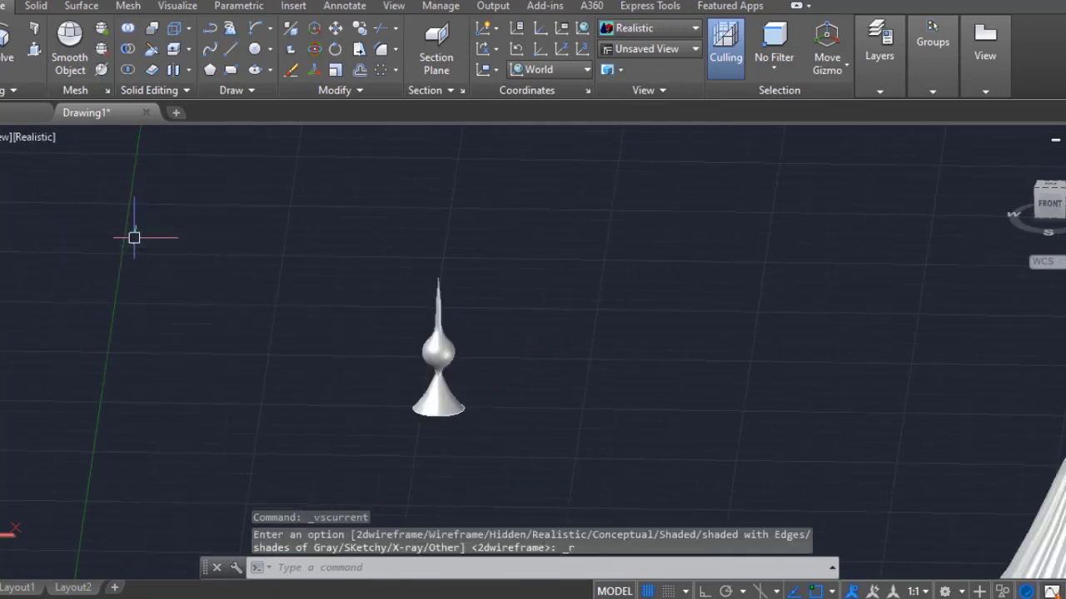
pyautogui.click(33, 137)
pyautogui.click(83, 191)
# - Attempt to move the finial onto the dome top, then cancel the failed move
pyautogui.write('m')
pyautogui.click(438, 352)
pyautogui.scroll(3, 439, 411)
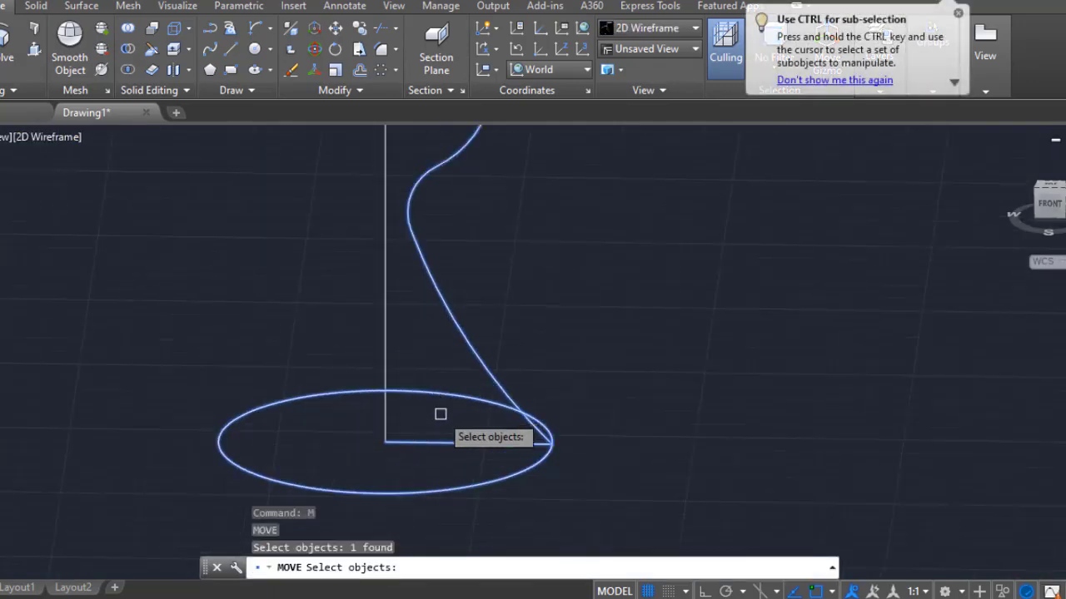
pyautogui.press('Return')
pyautogui.moveTo(878, 447); pyautogui.dragTo(799, 383, button='middle')
pyautogui.scroll(3, 799, 383)
pyautogui.click(541, 379)
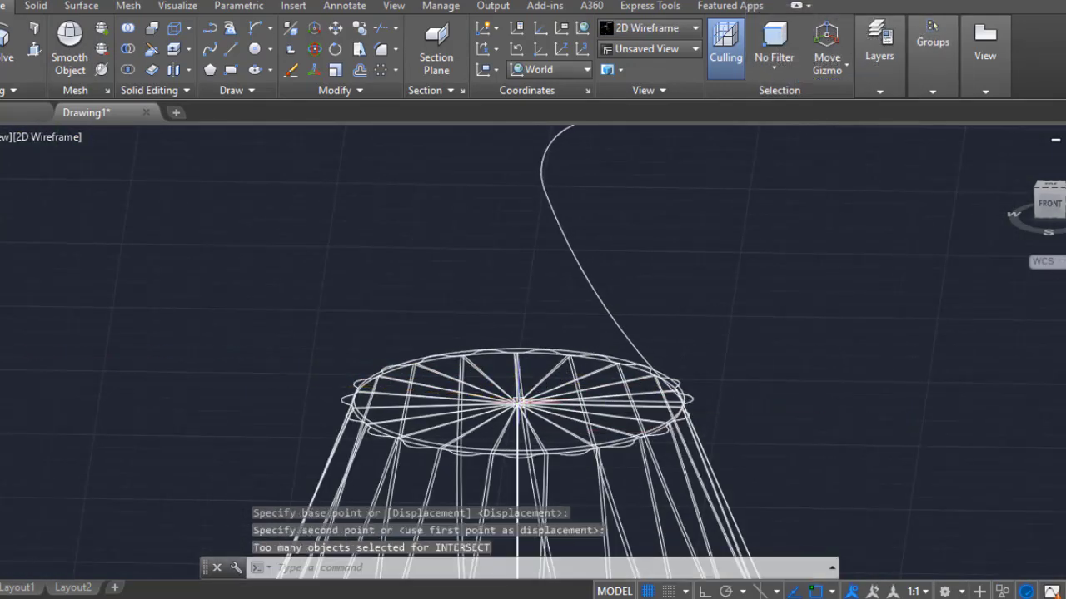
pyautogui.press('Escape')
# - View the model in hidden-line and realistic styles and orbit around it
pyautogui.click(46, 136)
pyautogui.click(214, 231)
pyautogui.click(46, 137)
pyautogui.click(125, 236)
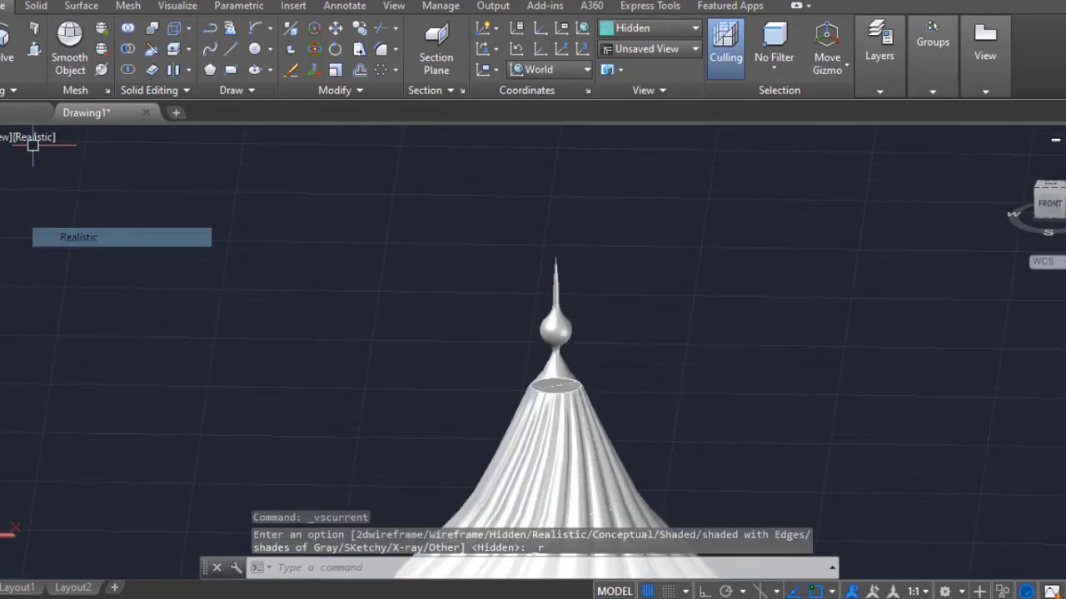
pyautogui.moveTo(549, 383)
pyautogui.keyDown('shift'); pyautogui.mouseDown(button='middle')
pyautogui.moveTo(510, 367)
pyautogui.moveTo(532, 419)
pyautogui.mouseUp(button='middle'); pyautogui.keyUp('shift')
# - In wireframe, move the finial onto the dome's top centre
pyautogui.write('m')
pyautogui.click(34, 136)
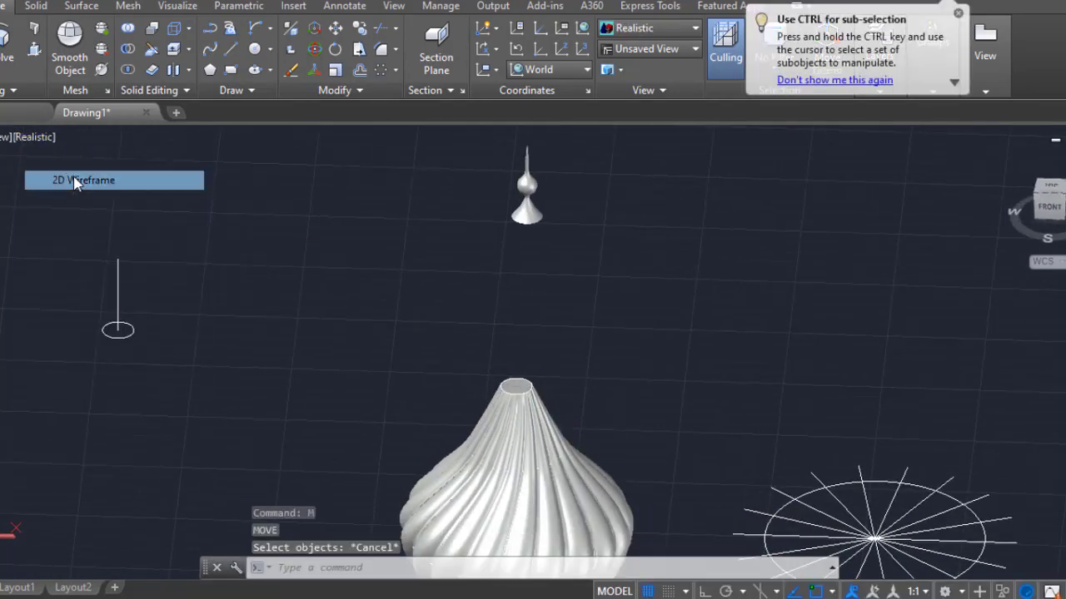
pyautogui.click(79, 178)
pyautogui.write('m')
pyautogui.click(527, 179)
pyautogui.press('Return')
pyautogui.click(523, 214)
# - Return to realistic shading to review the seated finial
pyautogui.scroll(5, 528, 400)
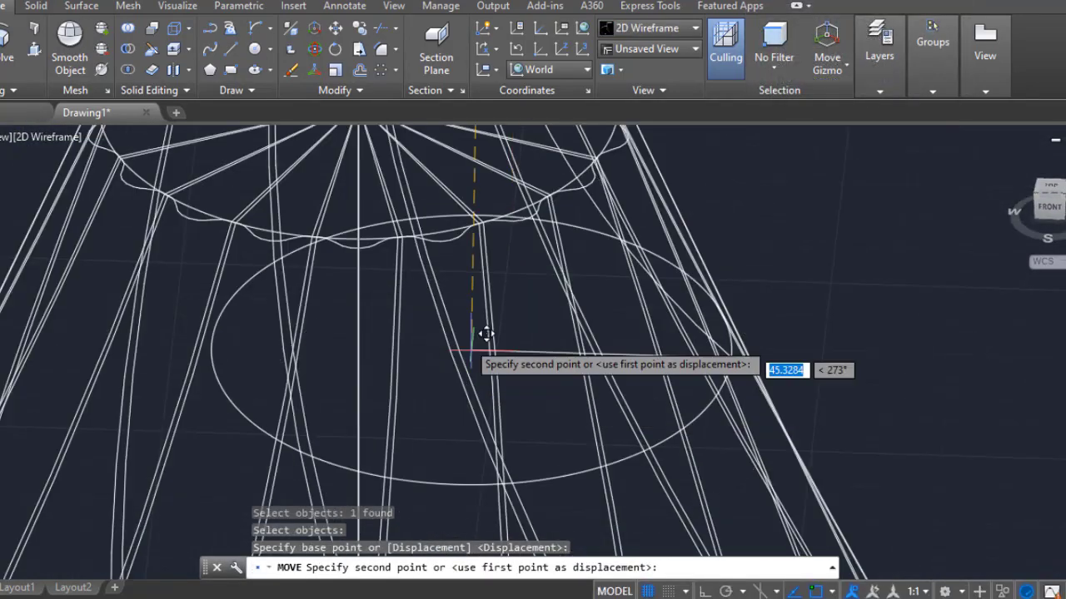
pyautogui.scroll(-3, 414, 214)
pyautogui.click(417, 243)
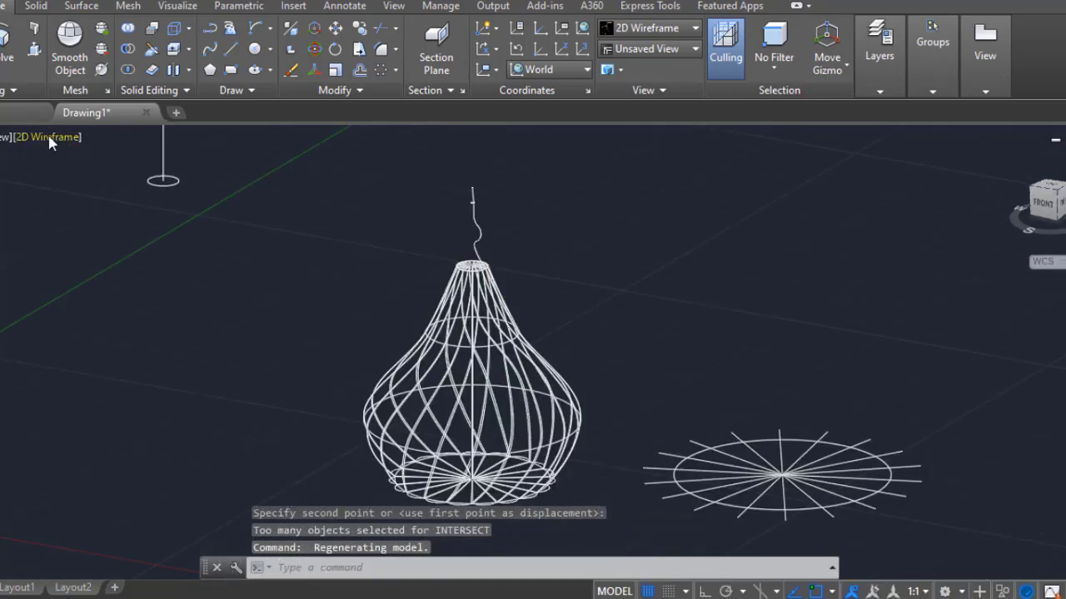
pyautogui.click(48, 135)
pyautogui.click(97, 237)
pyautogui.scroll(-3, 574, 441)
pyautogui.scroll(3, 555, 452)
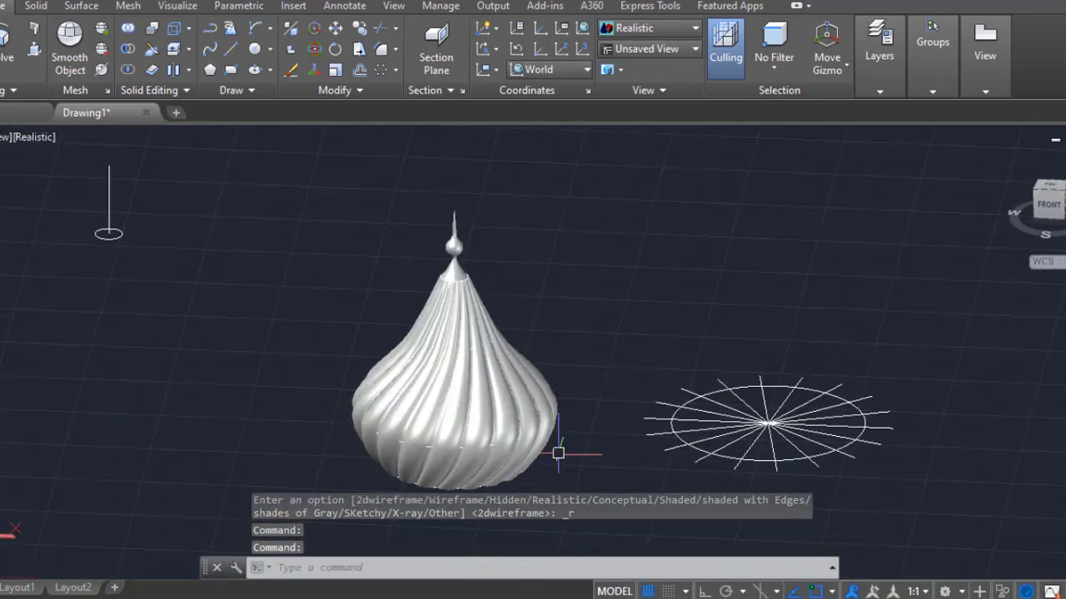
# - Window-select and erase the spoked wireframe, then orbit to a more level view
pyautogui.click(640, 320)
pyautogui.click(916, 483)
pyautogui.write('e')
pyautogui.press('Return')
pyautogui.click(37, 141)
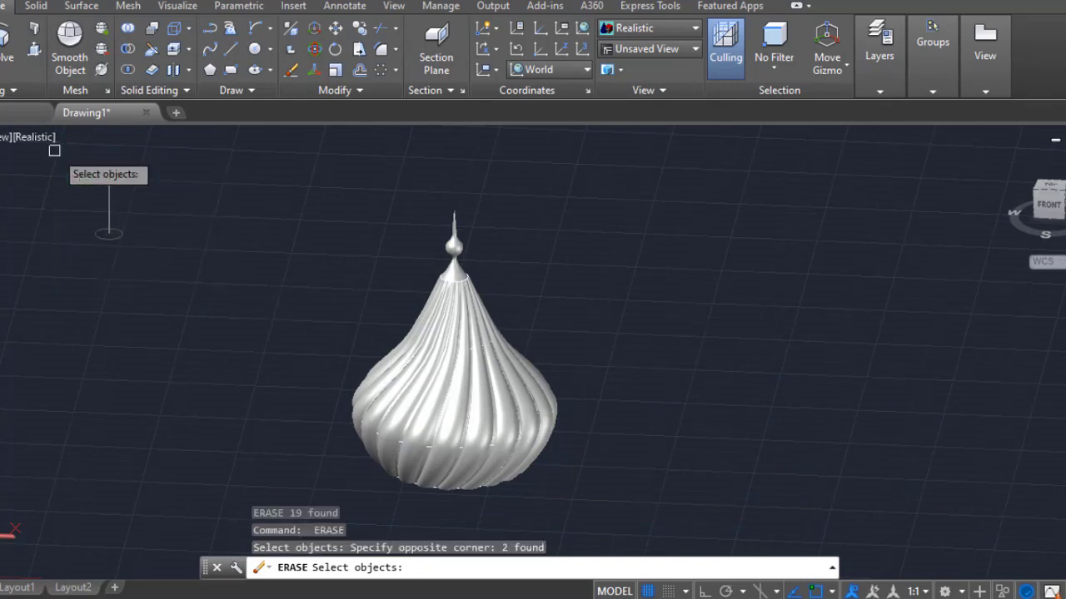
pyautogui.write('E')
pyautogui.press('Return')
pyautogui.press('Escape')
pyautogui.keyDown('shift'); pyautogui.moveTo(658, 433); pyautogui.dragTo(625, 409, button='middle'); pyautogui.keyUp('shift')
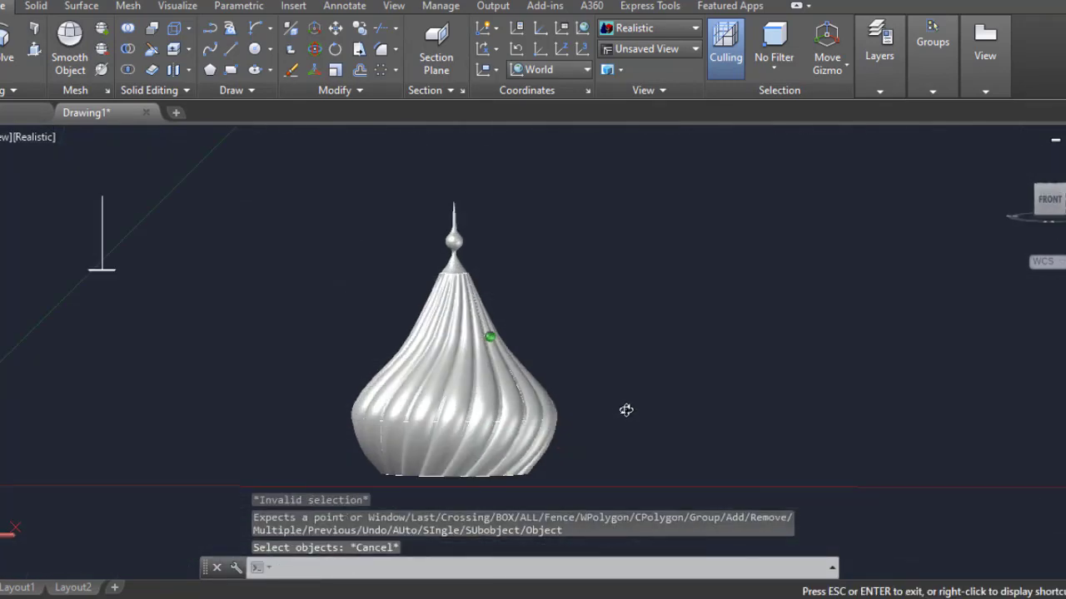